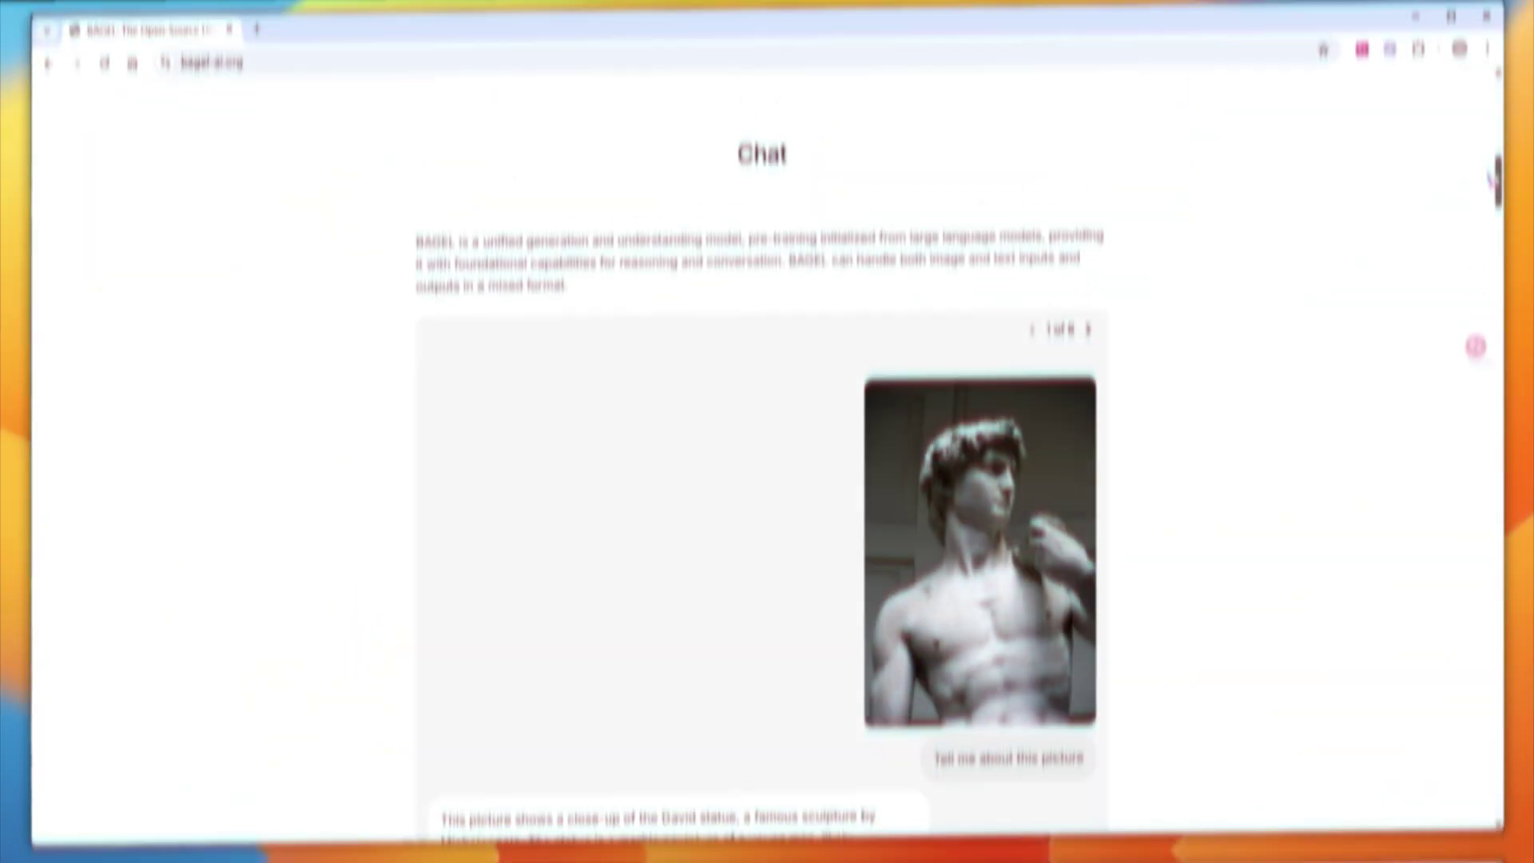
Examine the Chat, Generation and Editing showcases on the BAGEL site, advancing the Editing examples to the second one
{"action": "left_click_drag", "start_coordinate": [1495, 156], "coordinate": [1494, 221]}
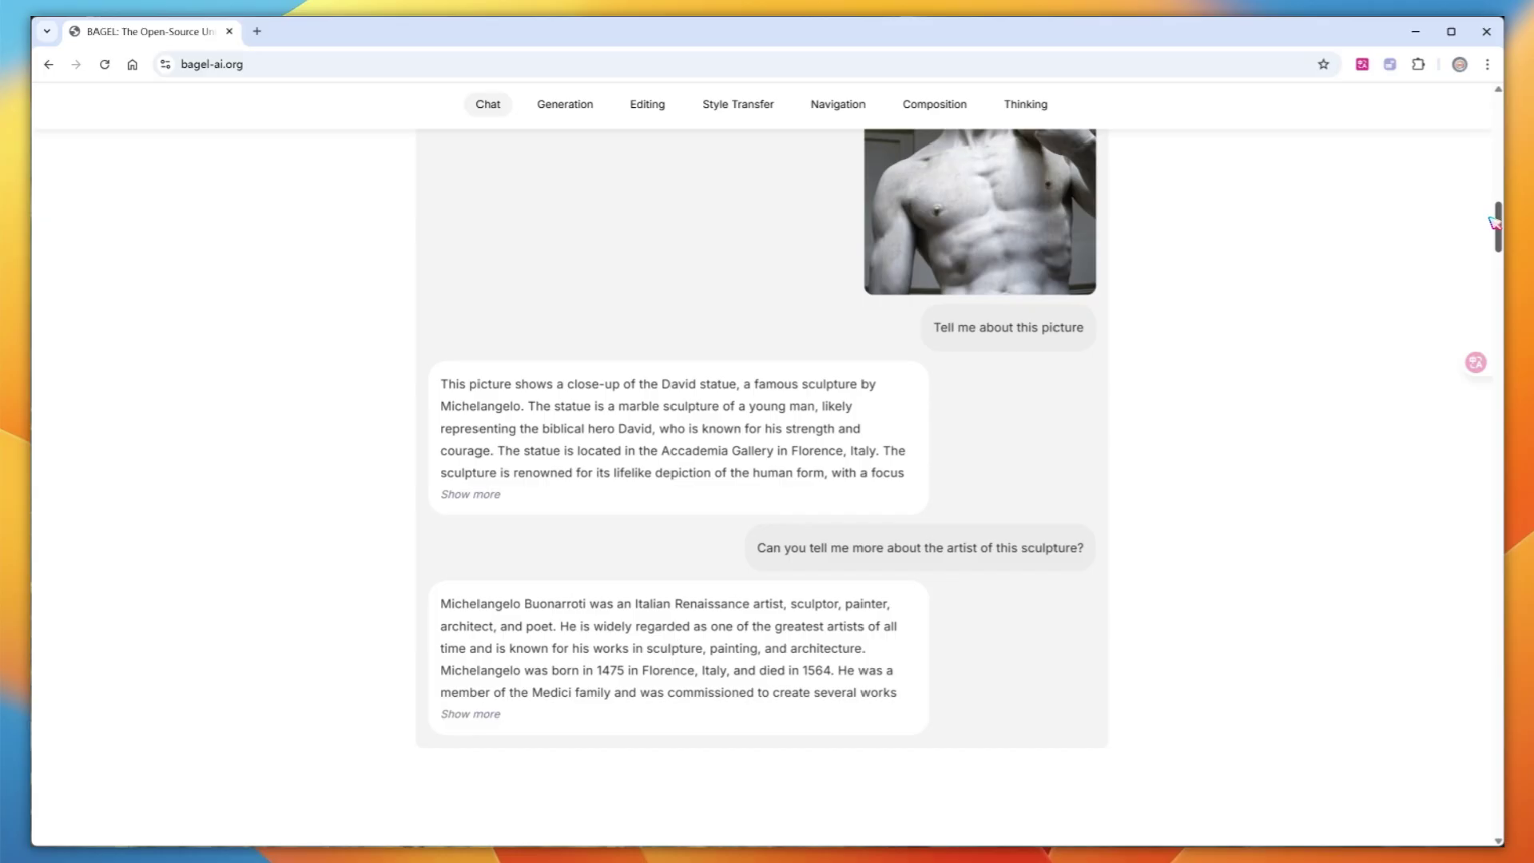
{"action": "left_click_drag", "start_coordinate": [1493, 221], "coordinate": [1493, 278]}
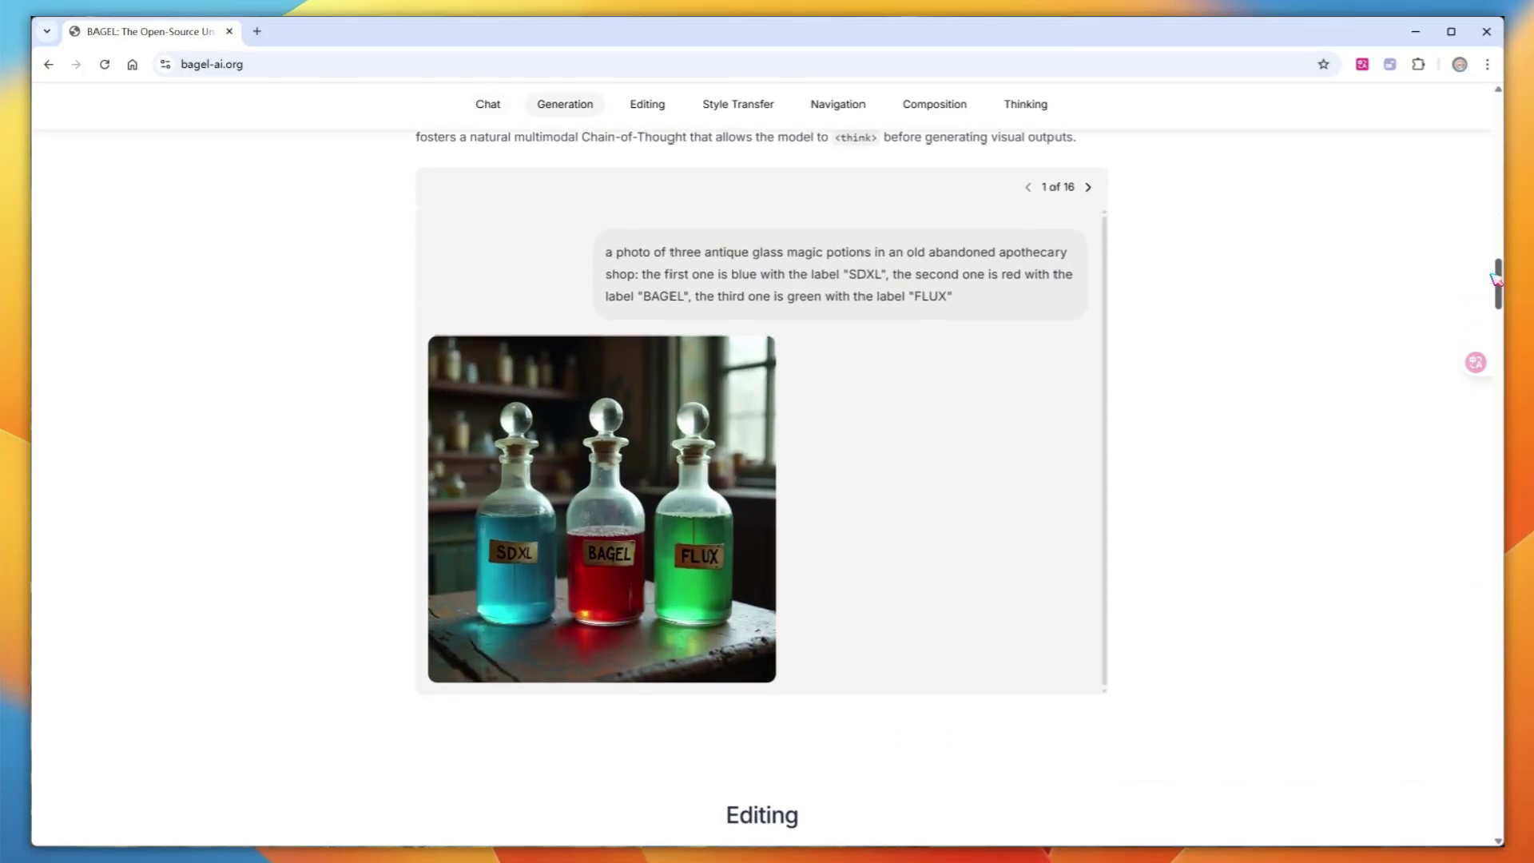
{"action": "left_click_drag", "start_coordinate": [1496, 278], "coordinate": [1499, 336]}
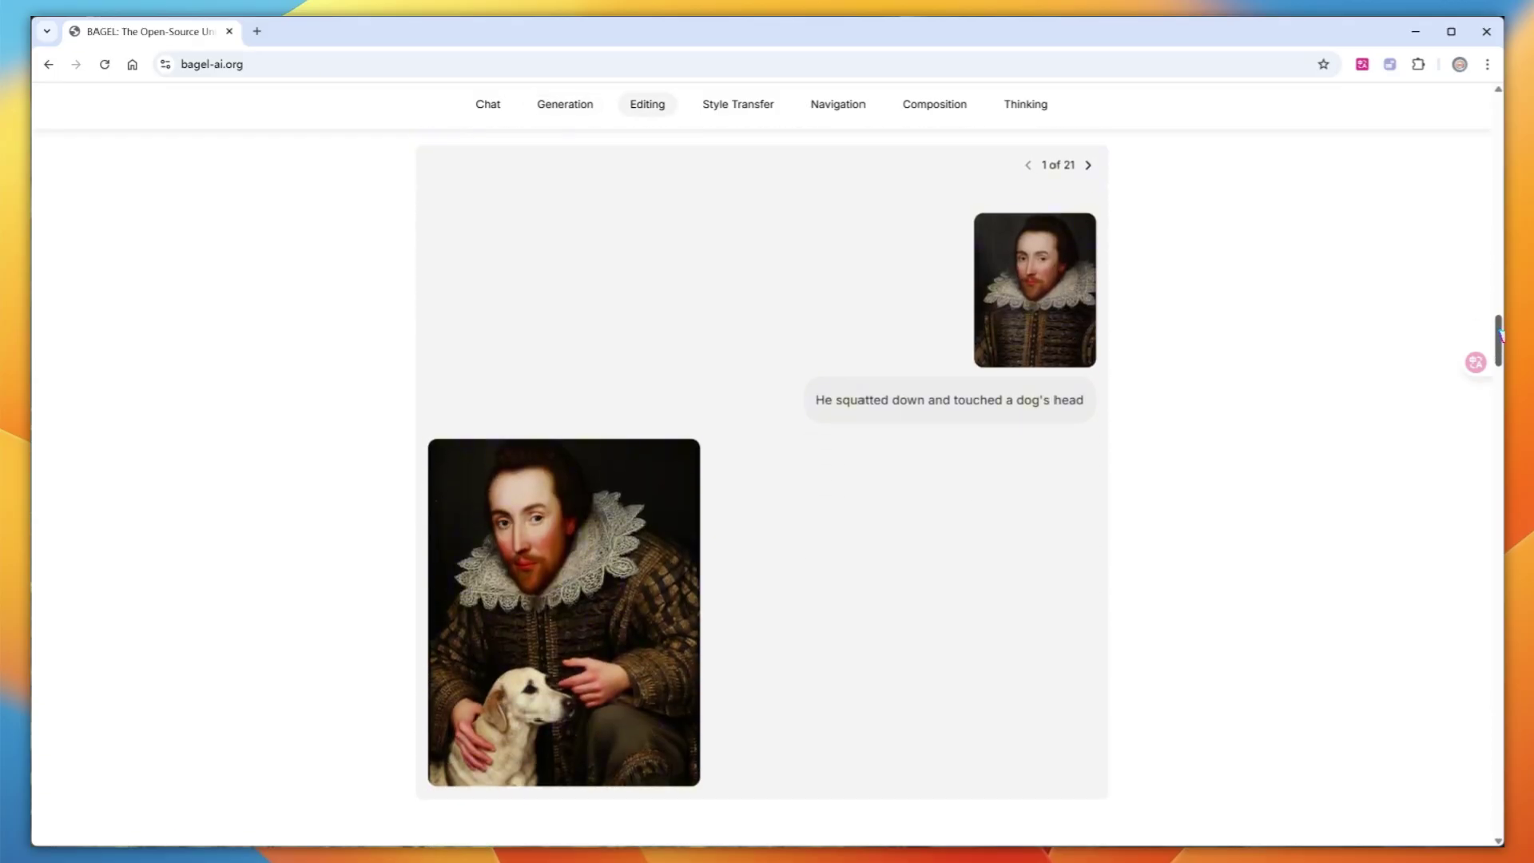
{"action": "left_click", "coordinate": [1089, 165]}
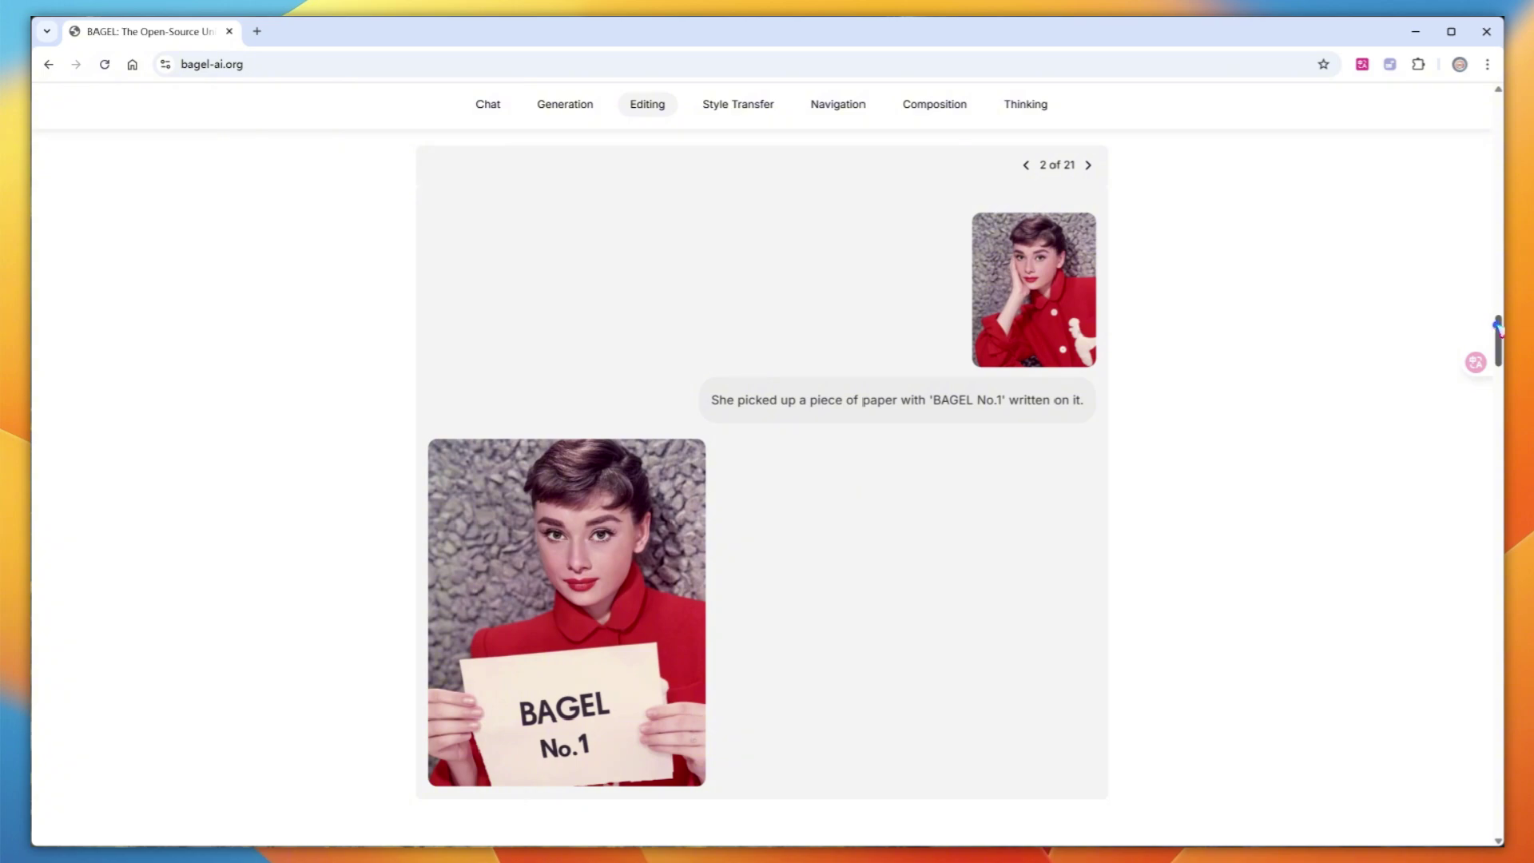
Browse the Style Transfer showcase through to its fifth example
{"action": "left_click_drag", "start_coordinate": [1498, 328], "coordinate": [1499, 391]}
{"action": "left_click", "coordinate": [1093, 221]}
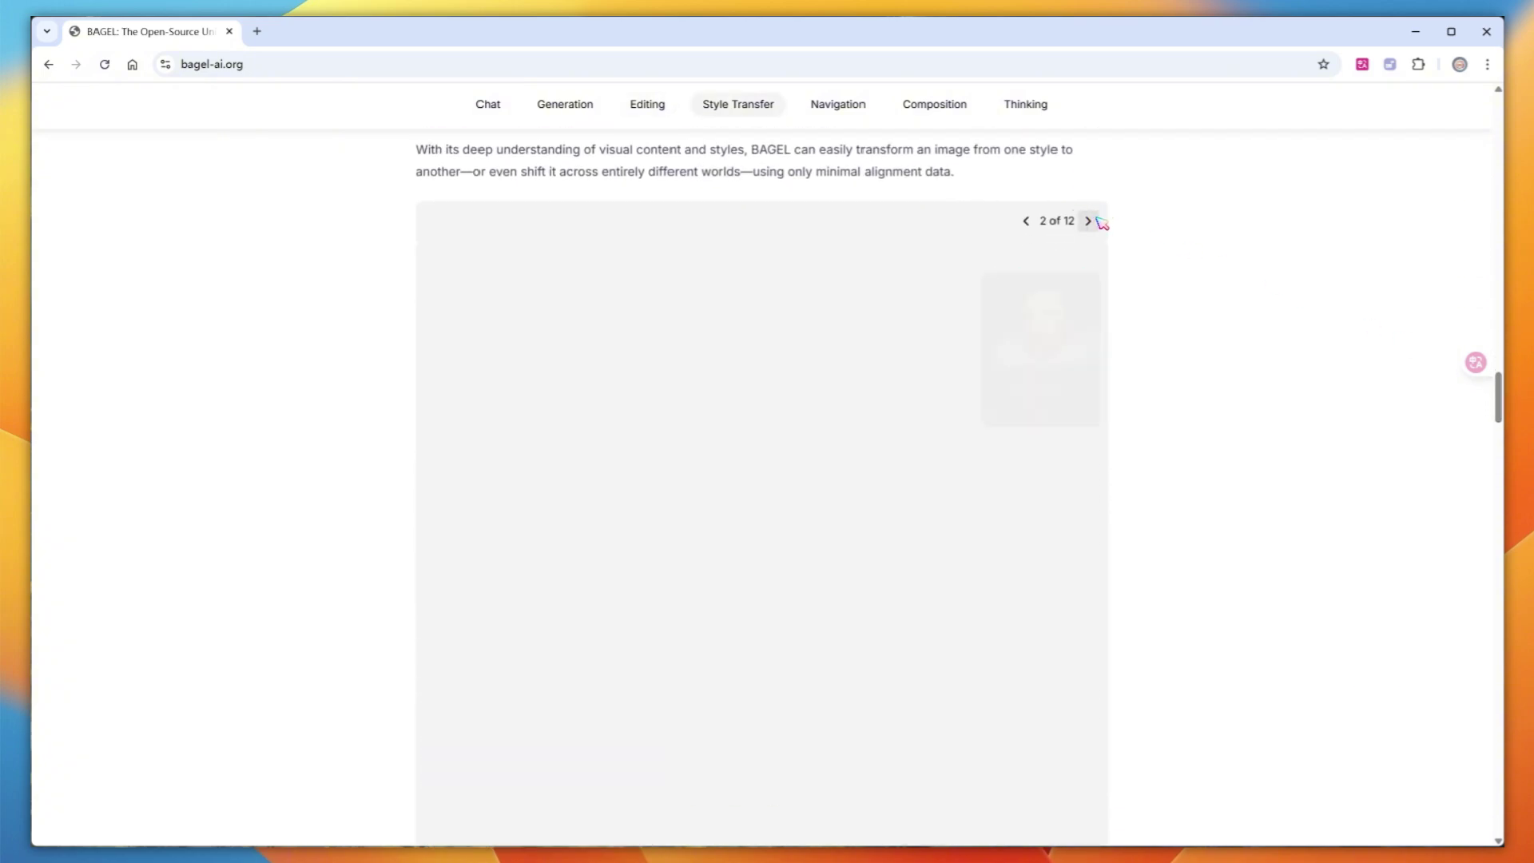
{"action": "left_click", "coordinate": [1096, 219]}
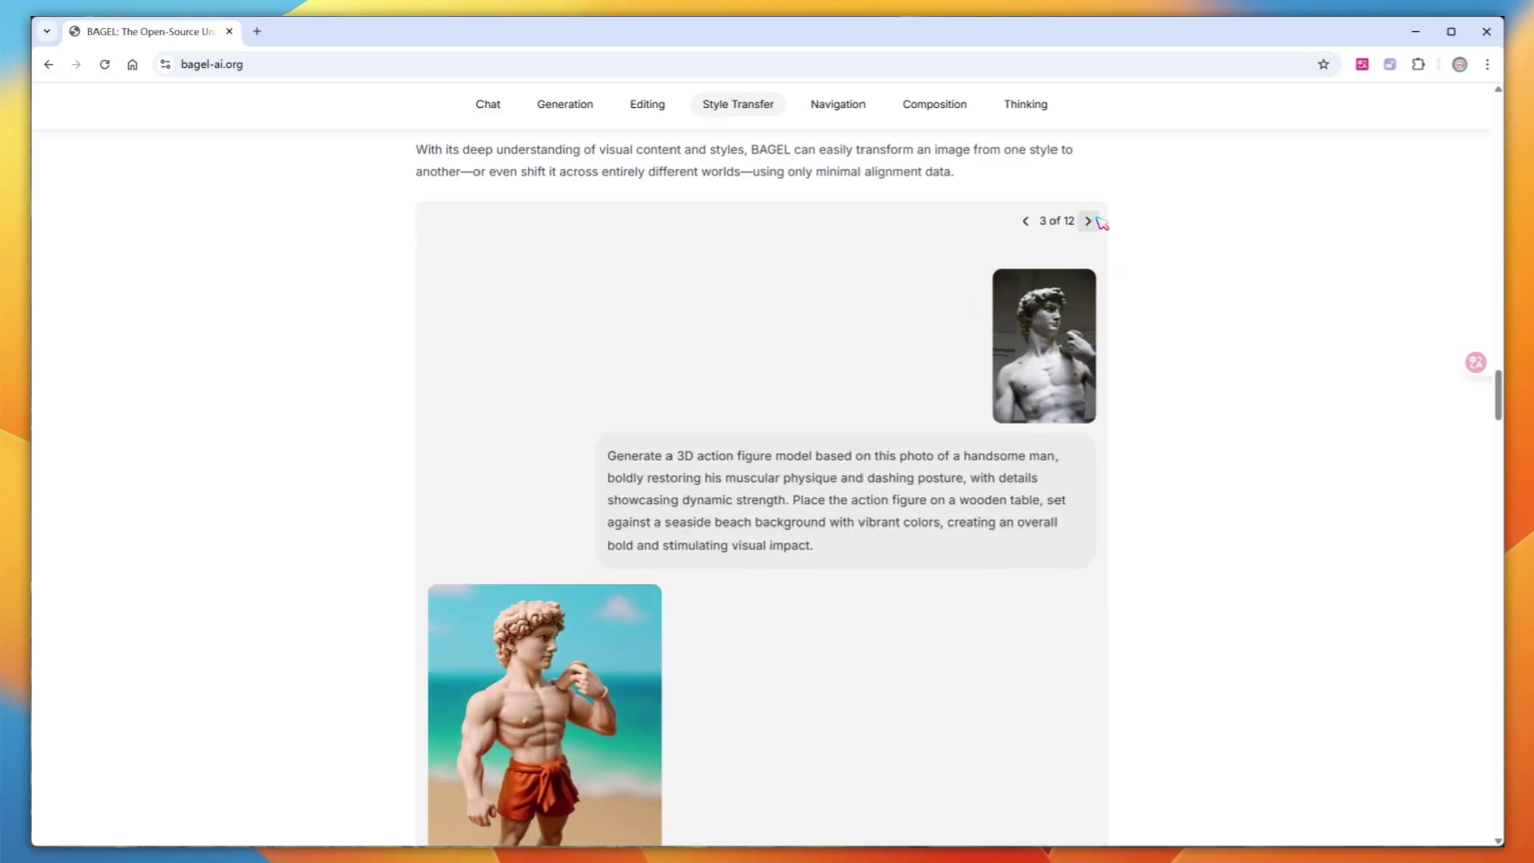
{"action": "left_click", "coordinate": [1095, 221]}
{"action": "left_click", "coordinate": [1094, 221]}
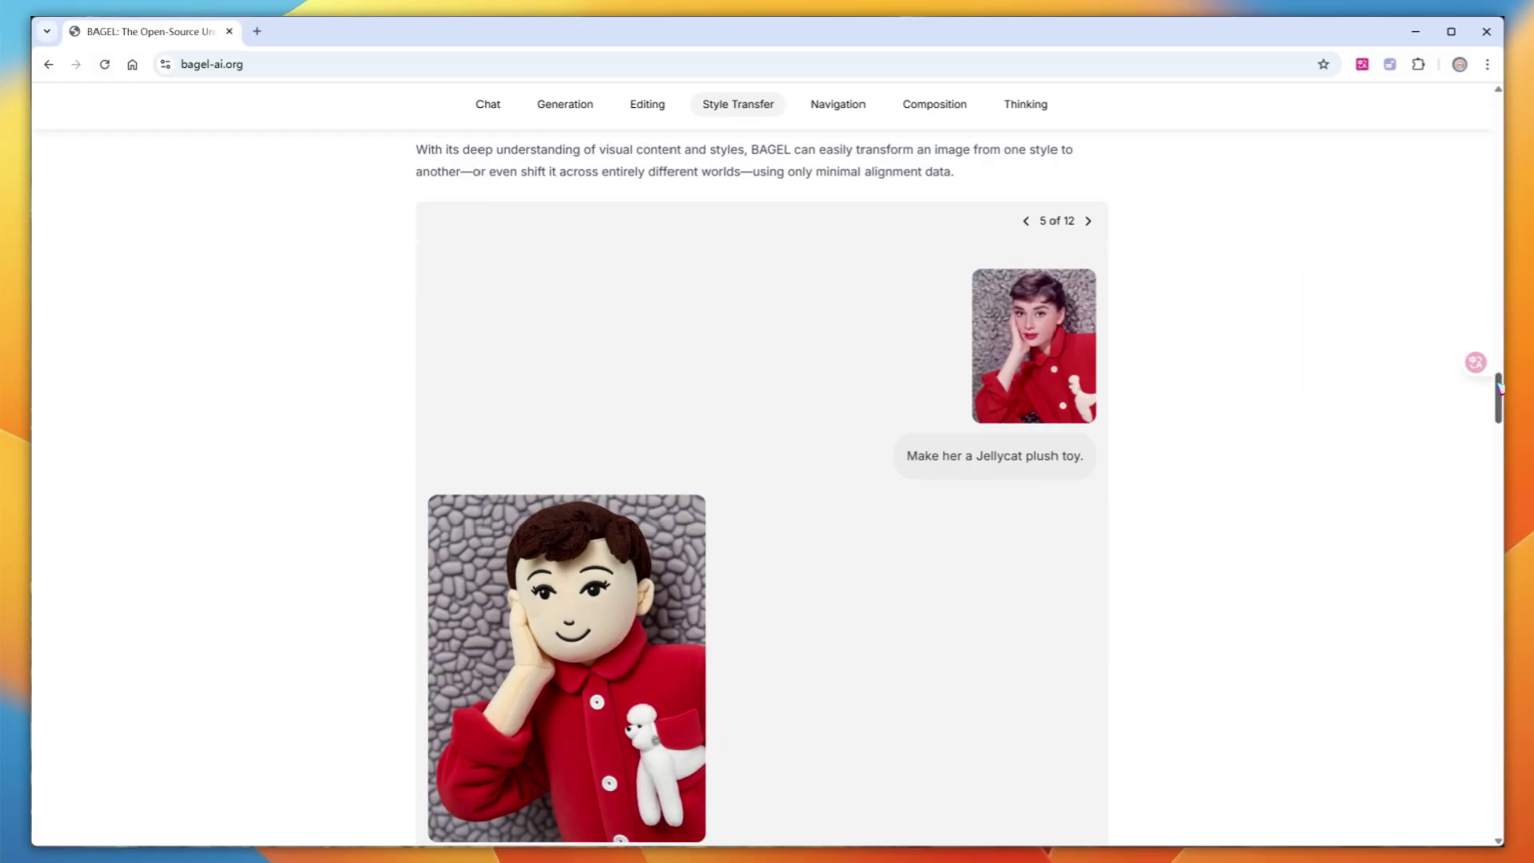
Try generating a frame in the Navigation demo, and look through the Composition and Thinking examples
{"action": "left_click_drag", "start_coordinate": [1499, 387], "coordinate": [1499, 449]}
{"action": "left_click", "coordinate": [627, 555]}
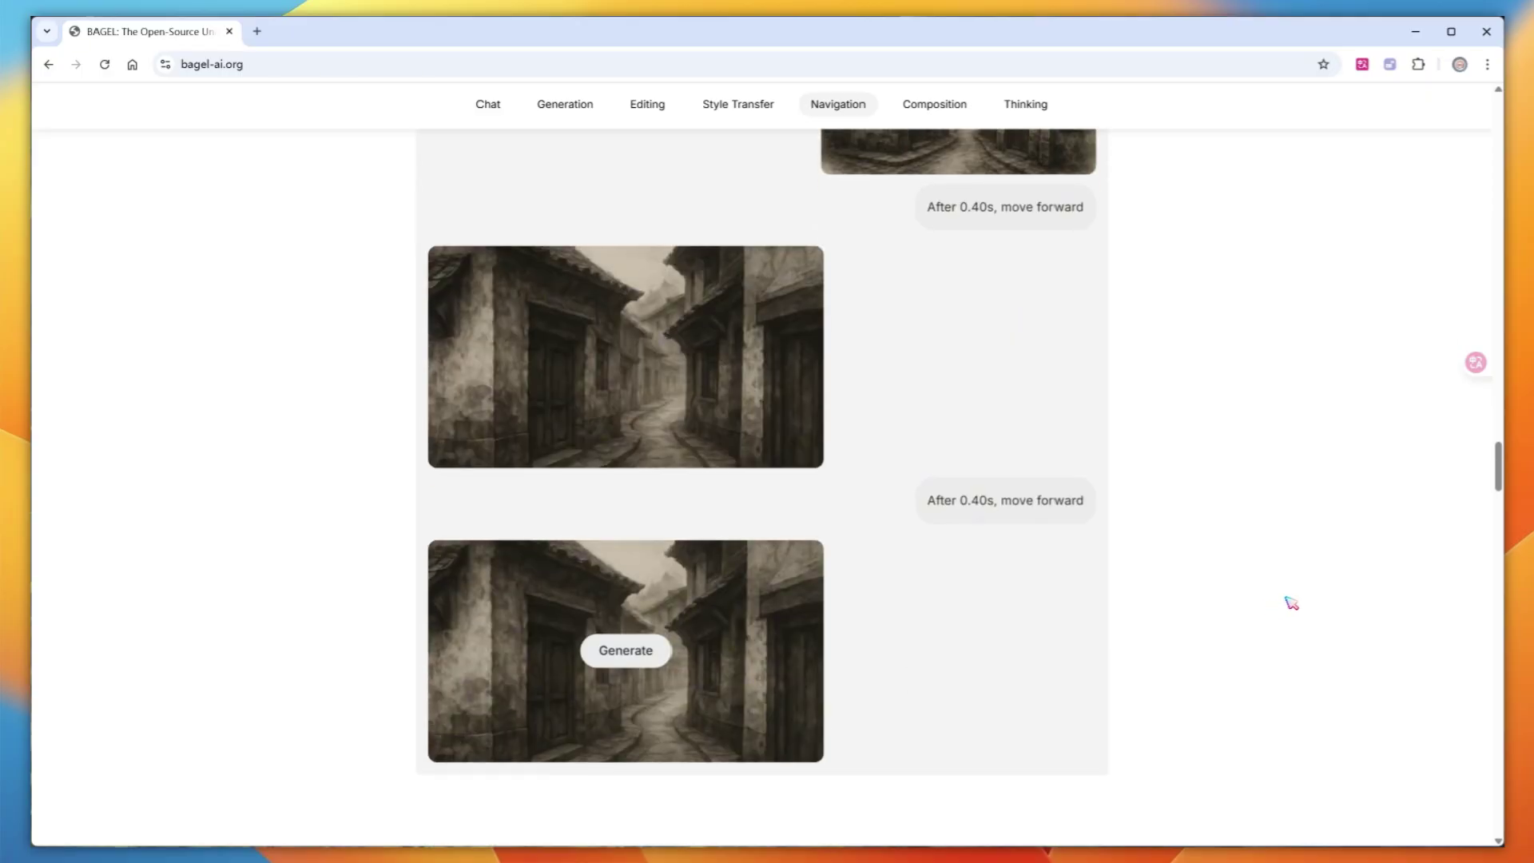
{"action": "left_click_drag", "start_coordinate": [1498, 459], "coordinate": [1481, 547]}
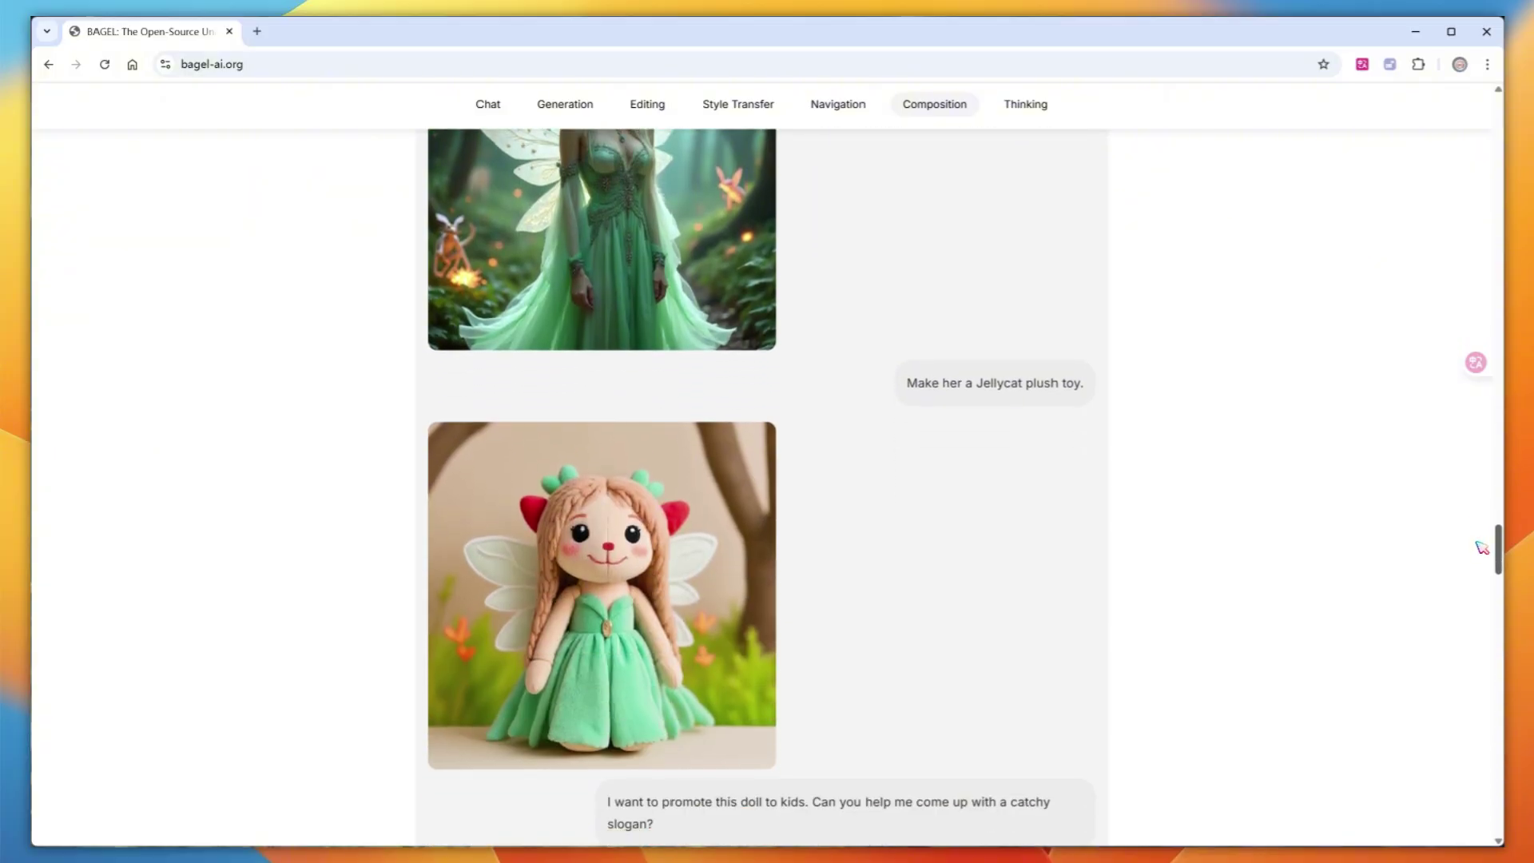
{"action": "left_click_drag", "start_coordinate": [1481, 547], "coordinate": [1472, 618]}
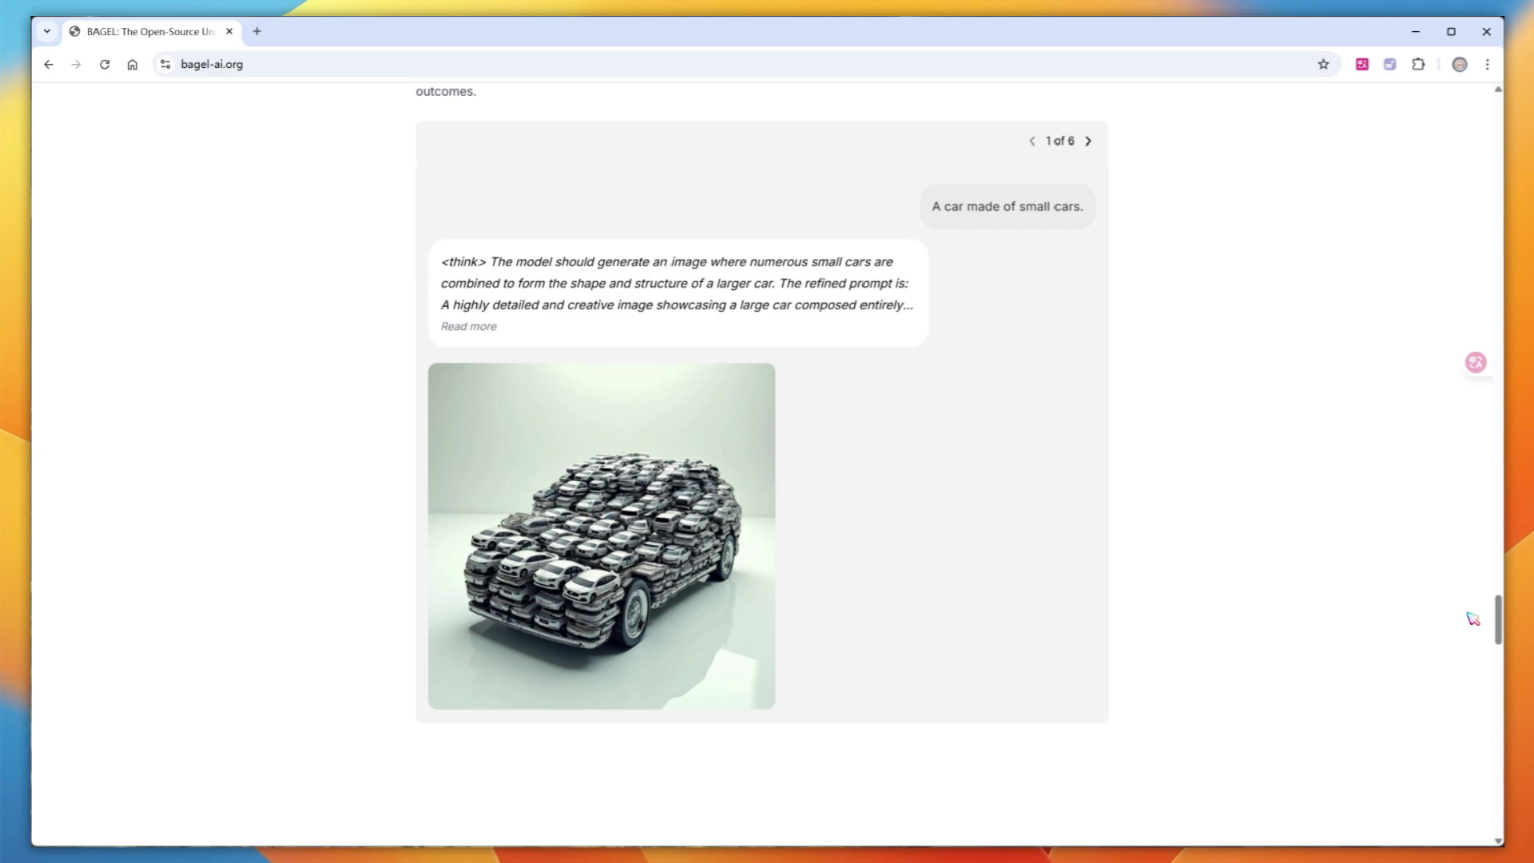
{"action": "left_click", "coordinate": [1087, 141]}
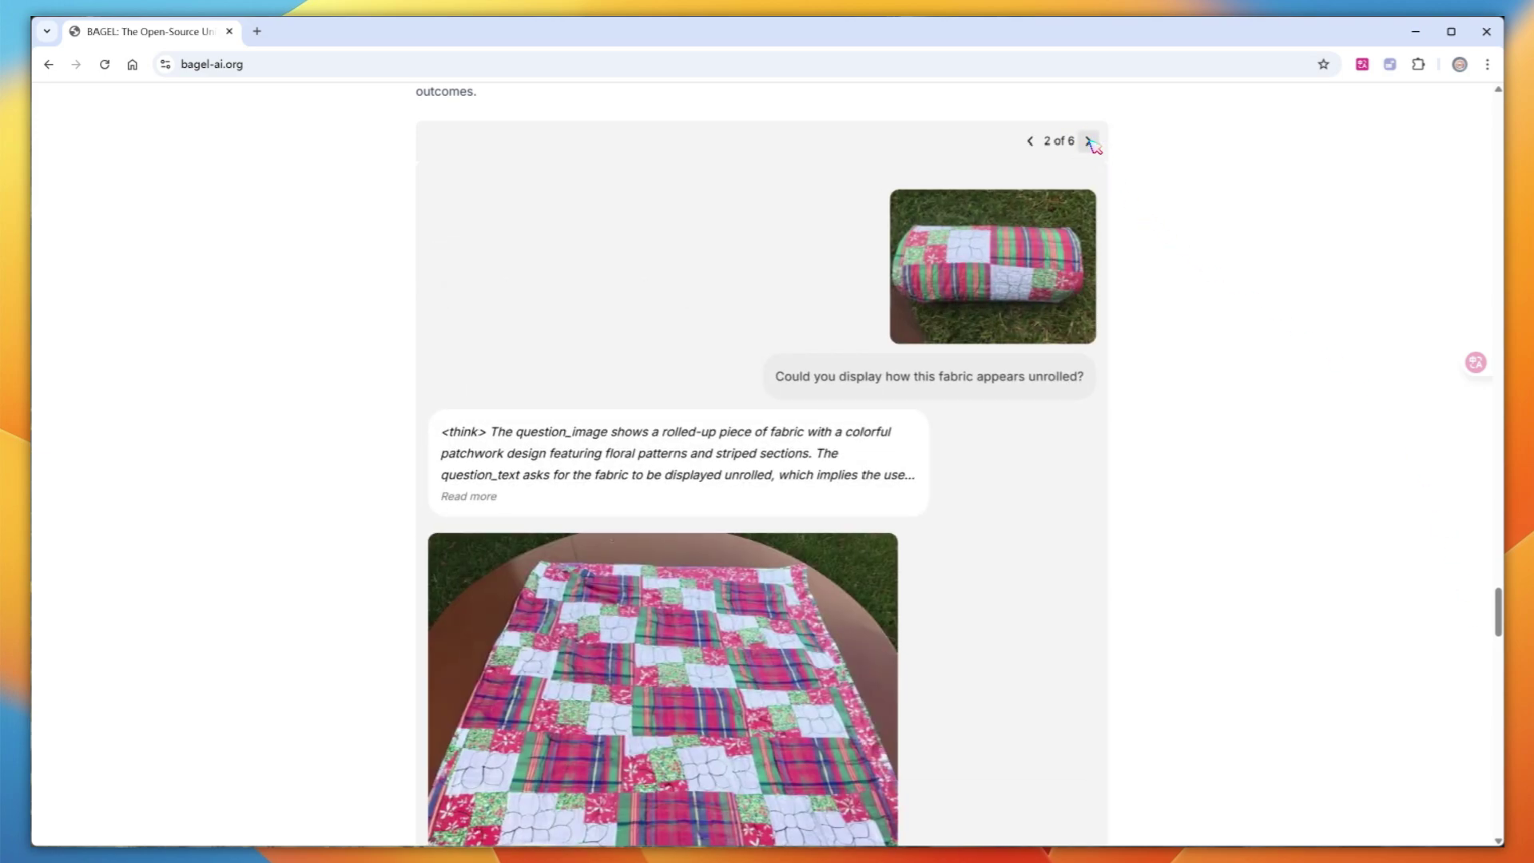
{"action": "left_click", "coordinate": [1088, 141]}
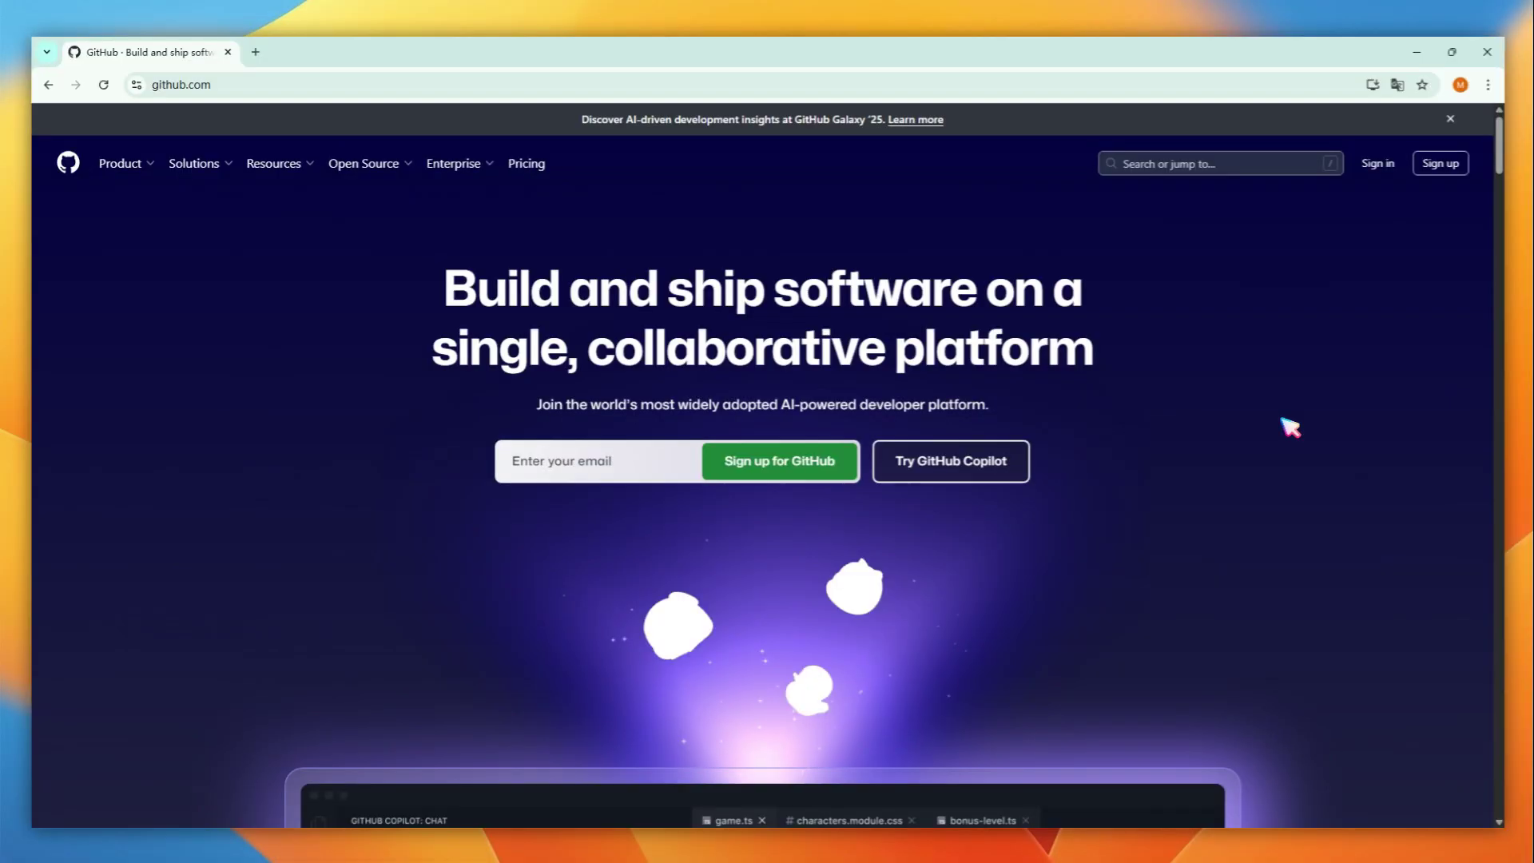
Search GitHub for "ComfyUI bagel" and open the neverbiasu/ComfyUI-BAGEL repository
{"action": "left_click", "coordinate": [1250, 164]}
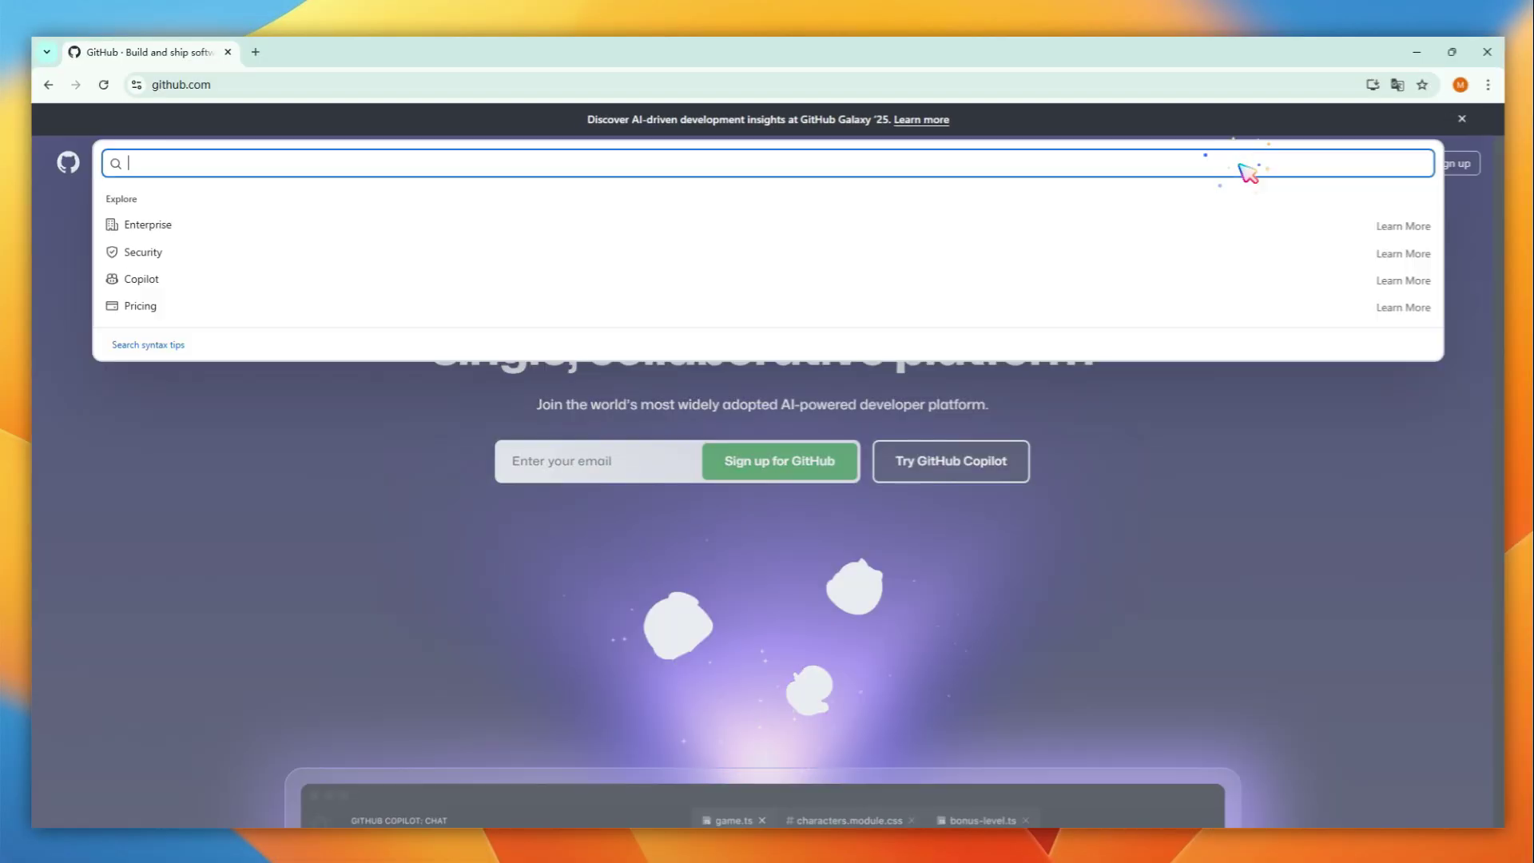
{"action": "type", "text": "ComfyUI bagel"}
{"action": "key", "text": "Return"}
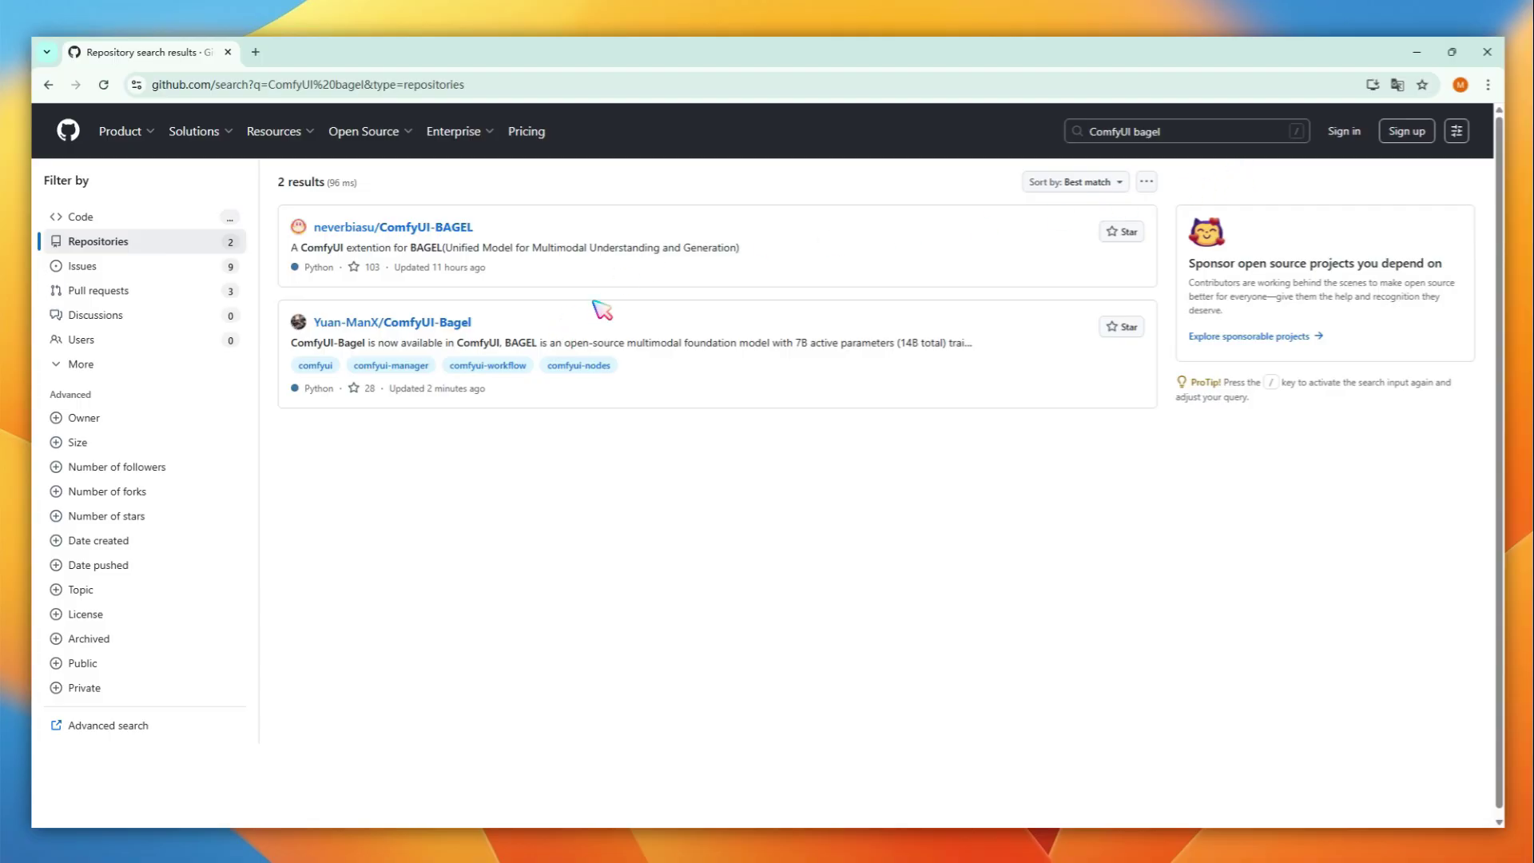
{"action": "left_click", "coordinate": [424, 229]}
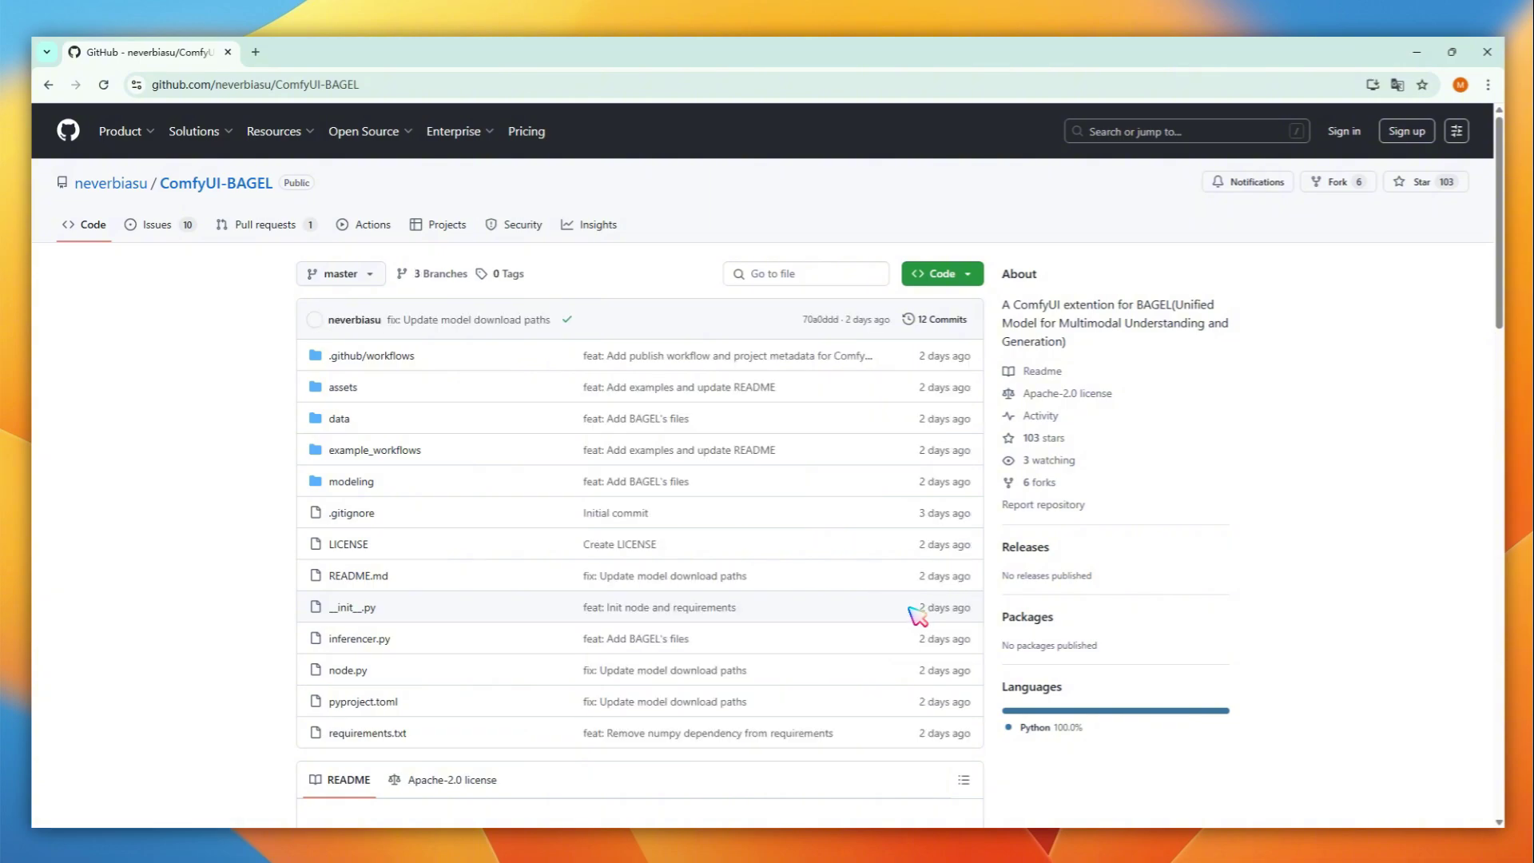
Read the repository README's features and installation instructions, and open requirements.txt from the file list
{"action": "scroll", "coordinate": [917, 615], "scroll_direction": "down", "scroll_amount": 12}
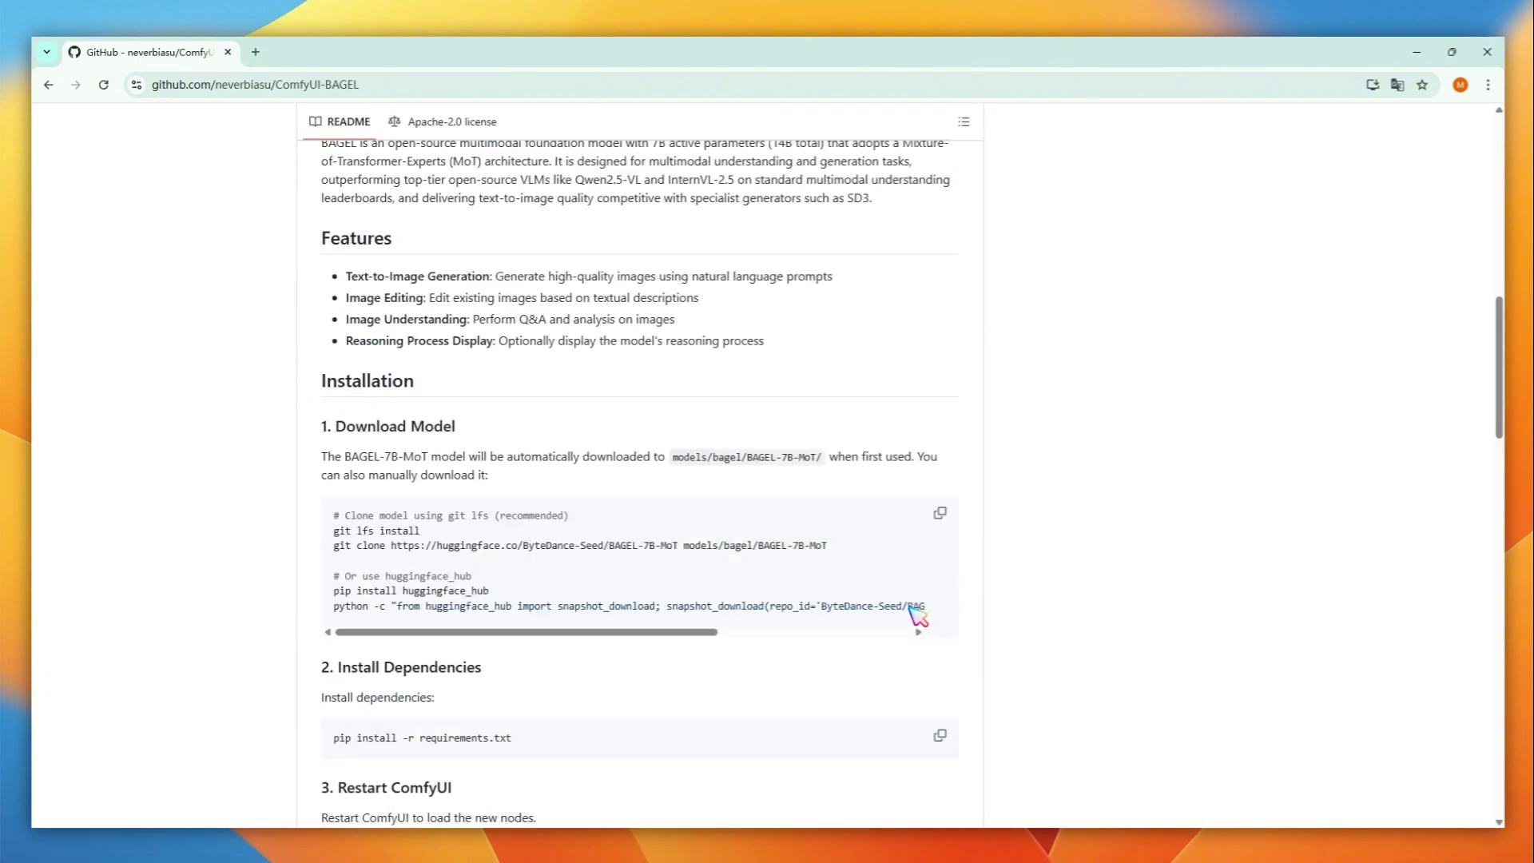
{"action": "scroll", "coordinate": [942, 613], "scroll_direction": "up", "scroll_amount": 5}
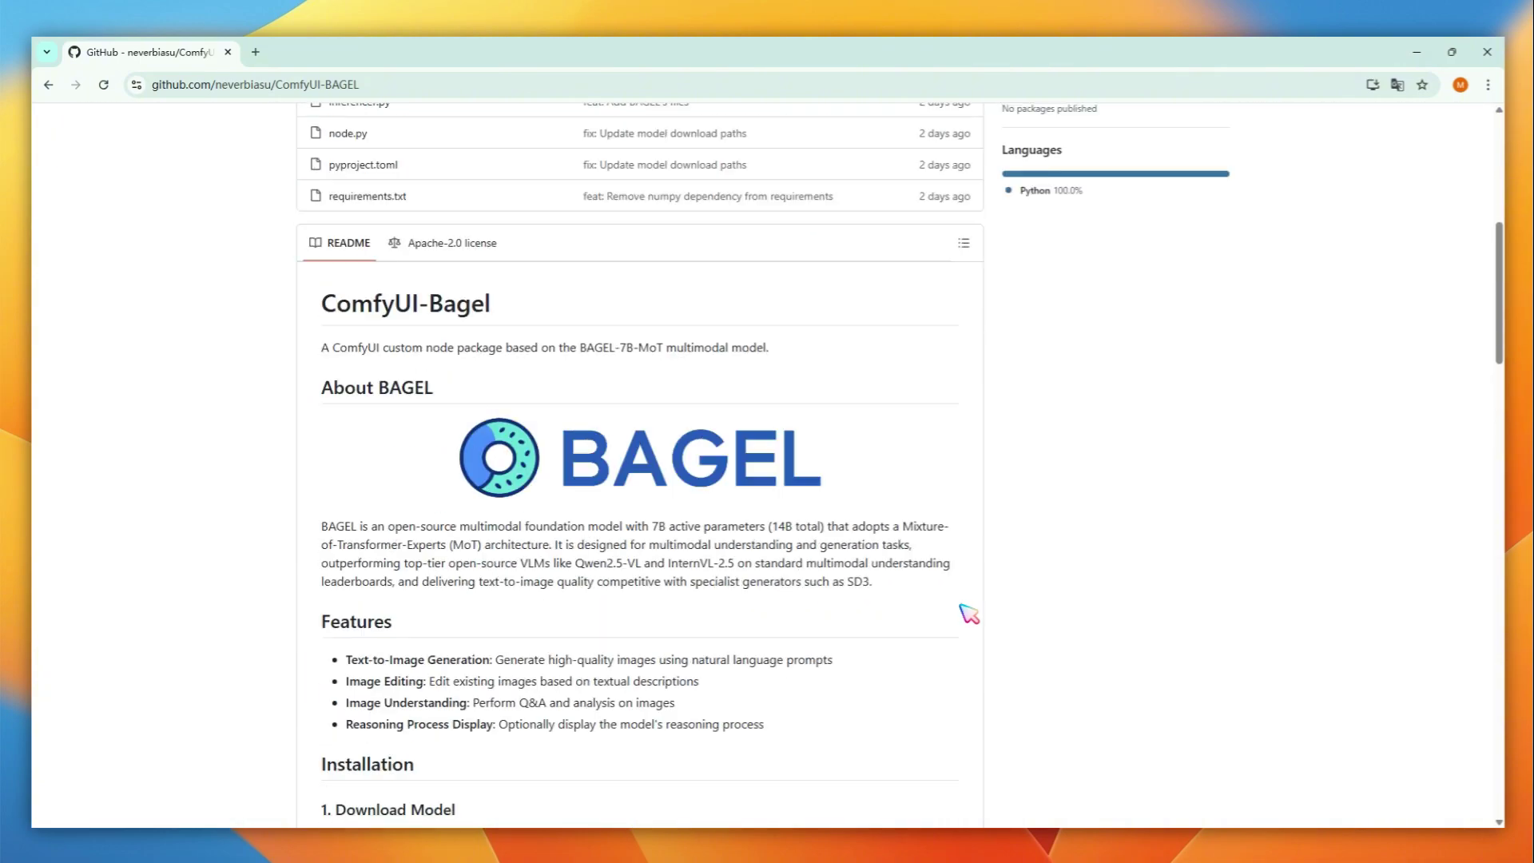
{"action": "scroll", "coordinate": [968, 614], "scroll_direction": "up", "scroll_amount": 6}
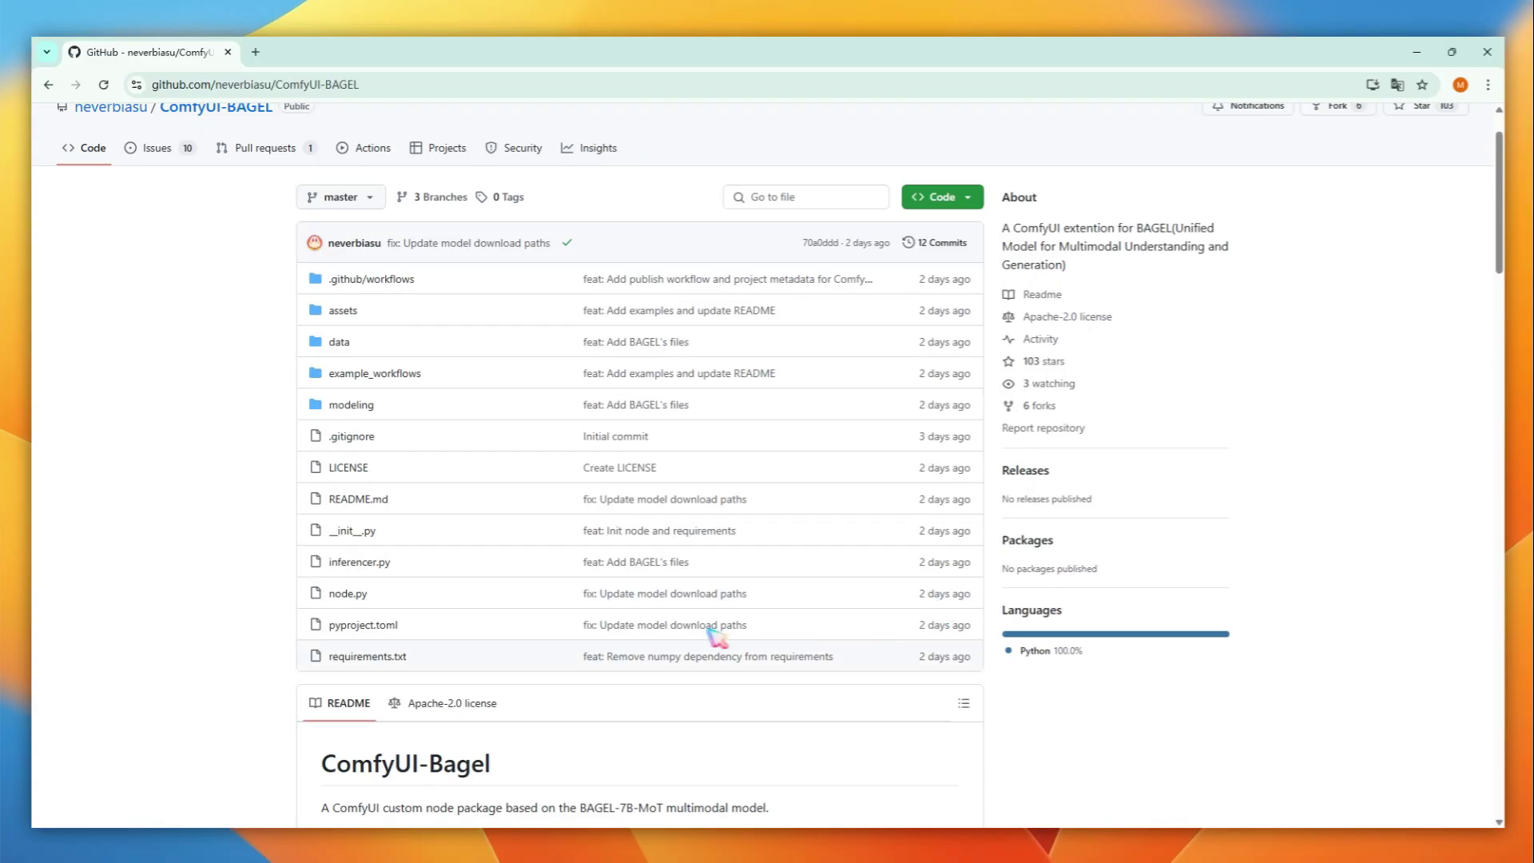
{"action": "left_click", "coordinate": [385, 660]}
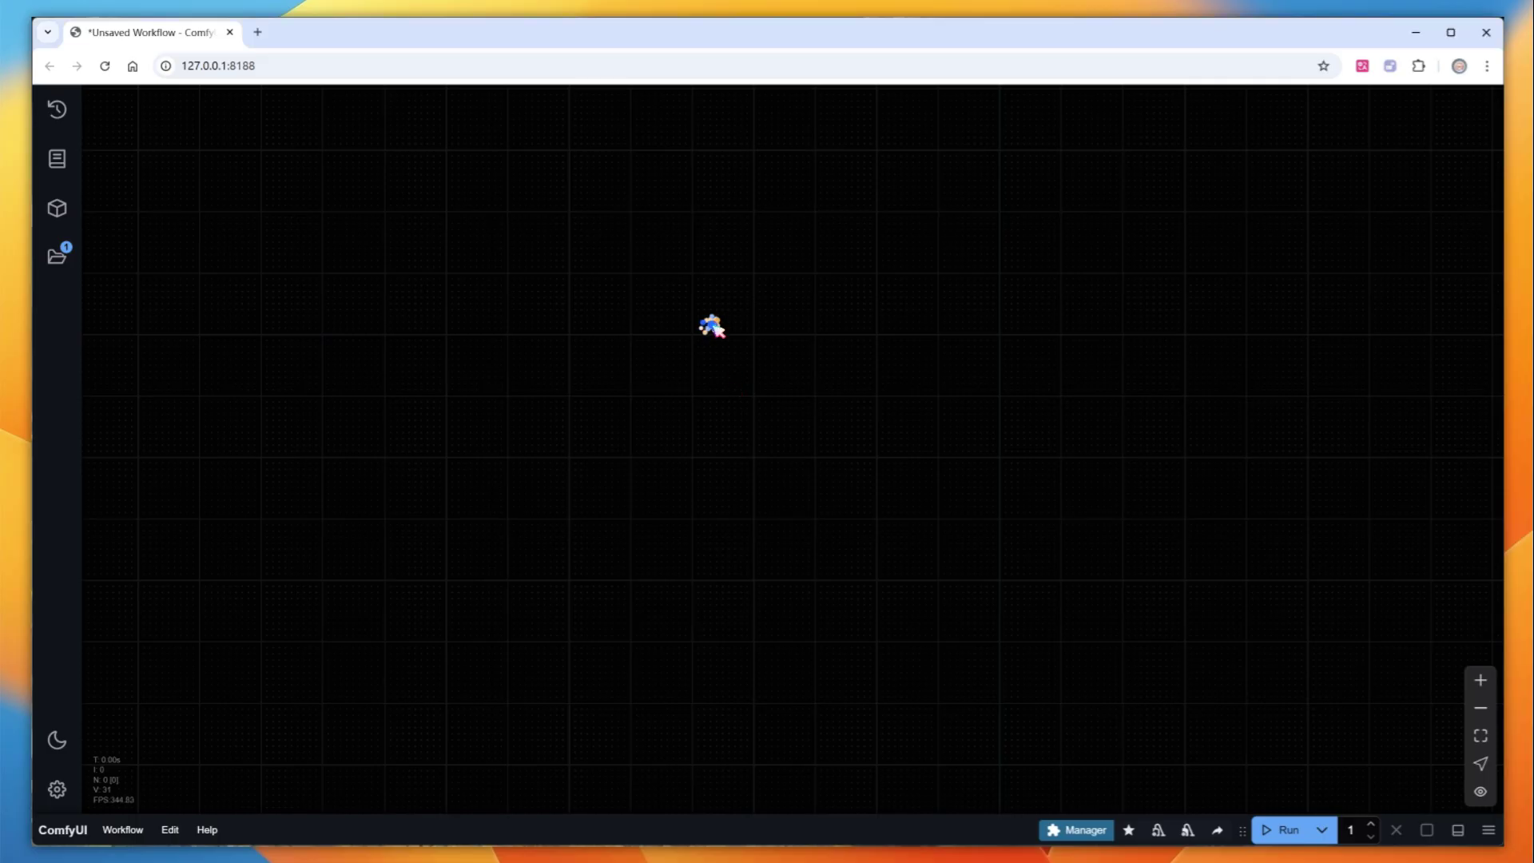
In ComfyUI, add a BAGEL Text to Image node to the empty workflow and enlarge it so the whole prompt shows
{"action": "double_click", "coordinate": [715, 327]}
{"action": "type", "text": "bag"}
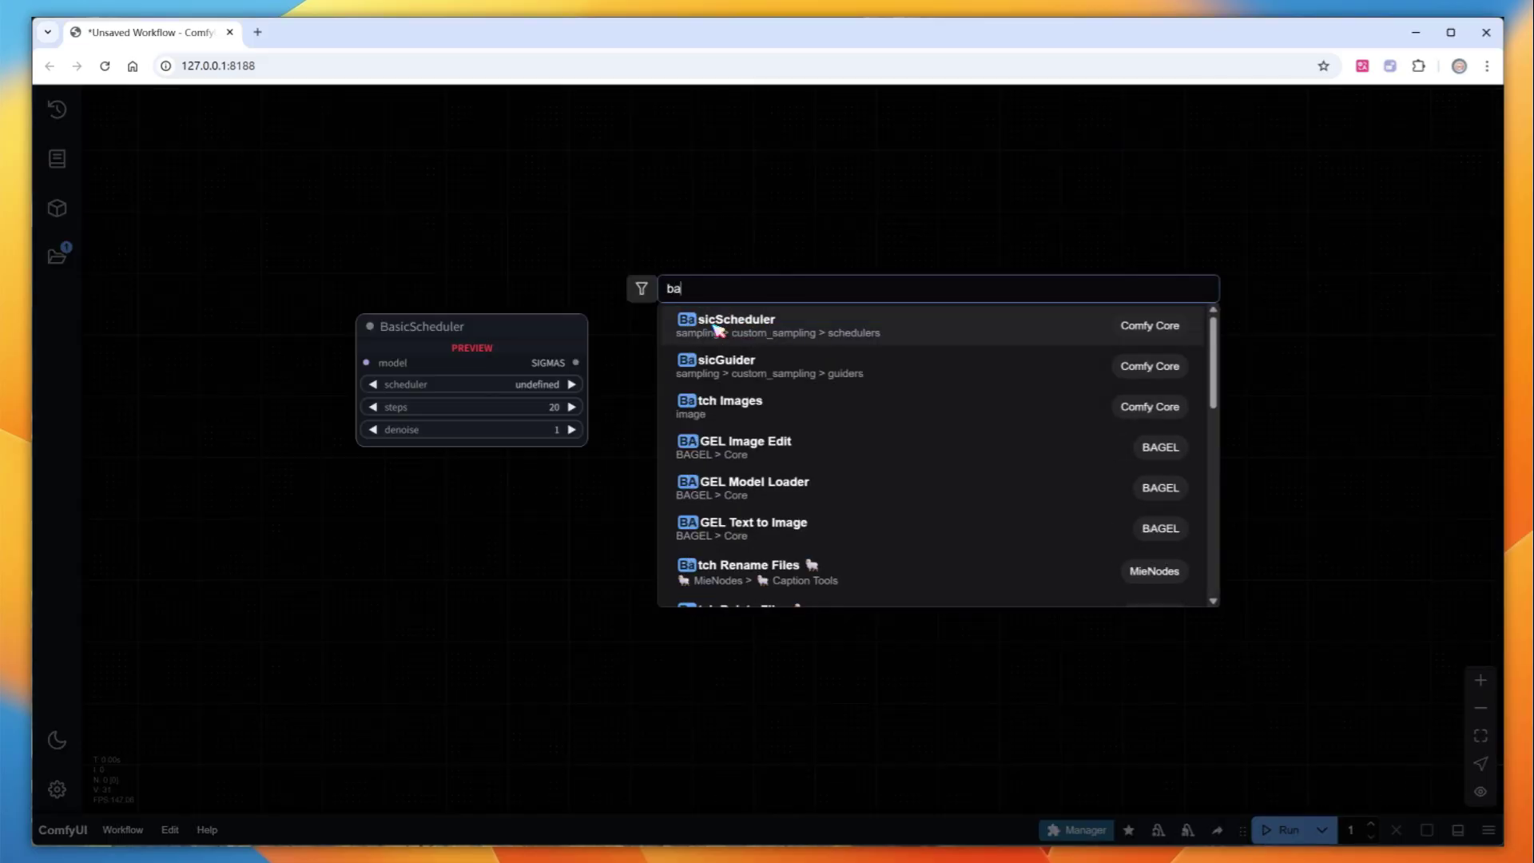
{"action": "left_click", "coordinate": [789, 402]}
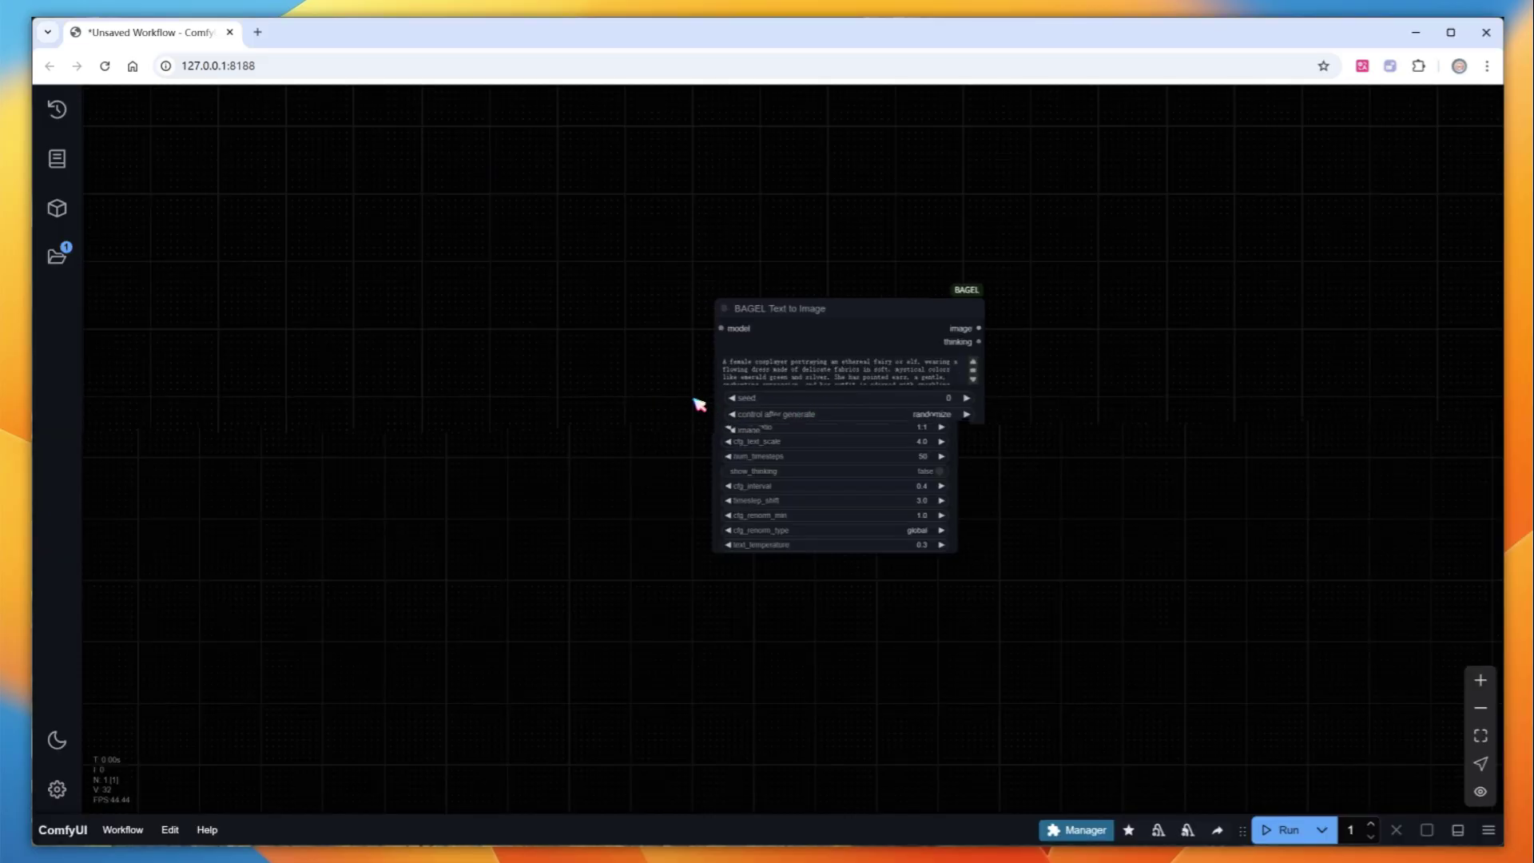
{"action": "scroll", "coordinate": [695, 401], "scroll_direction": "up", "scroll_amount": 5}
{"action": "left_click_drag", "start_coordinate": [1115, 654], "coordinate": [1150, 758]}
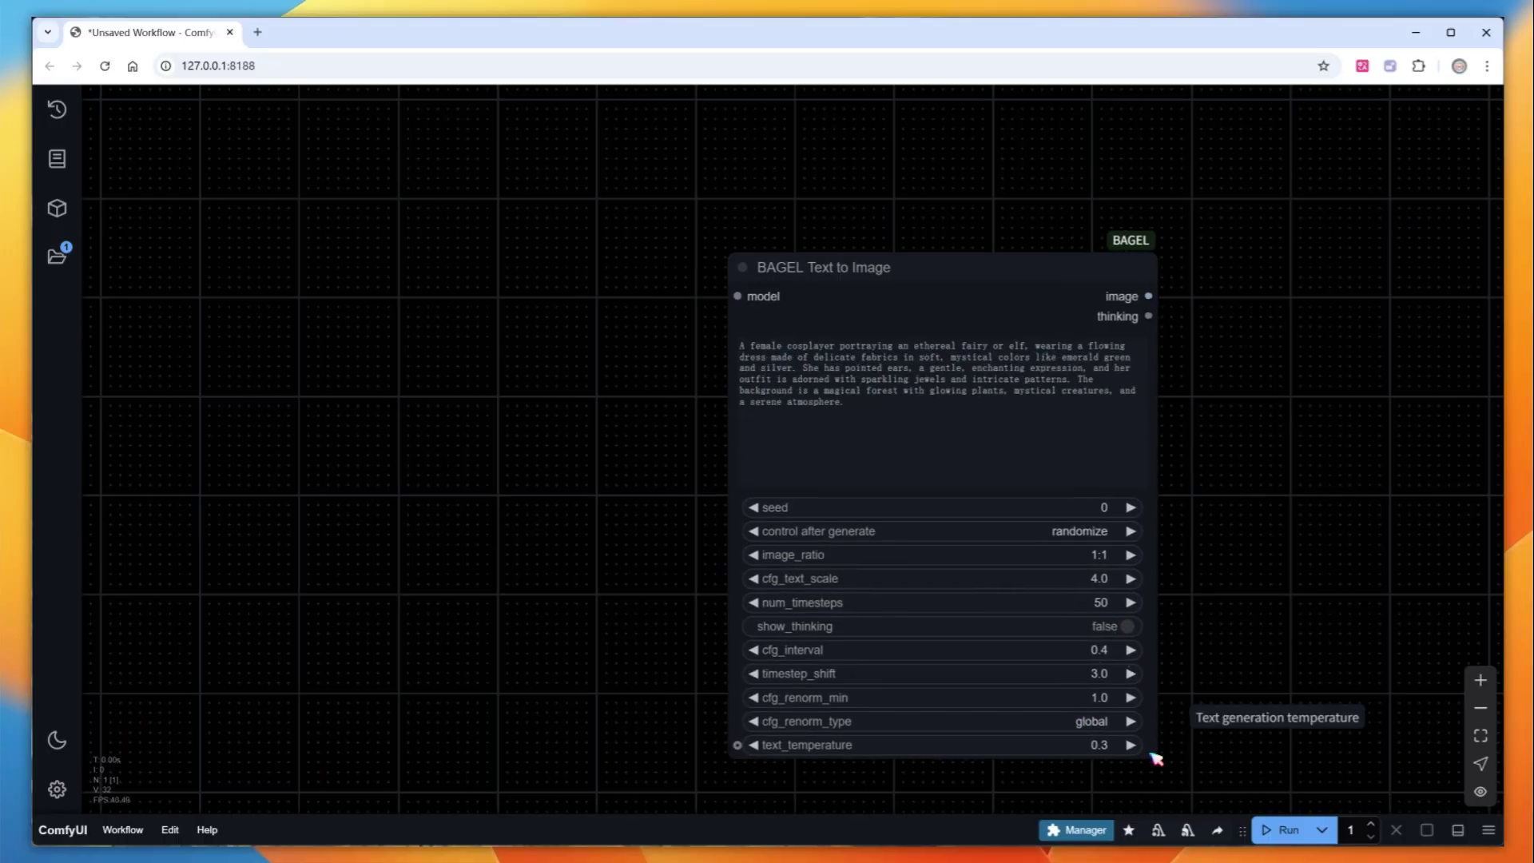
Add a BAGEL Model Loader node connected to the model input of the BAGEL Text to Image node
{"action": "left_click_drag", "start_coordinate": [737, 295], "coordinate": [377, 304]}
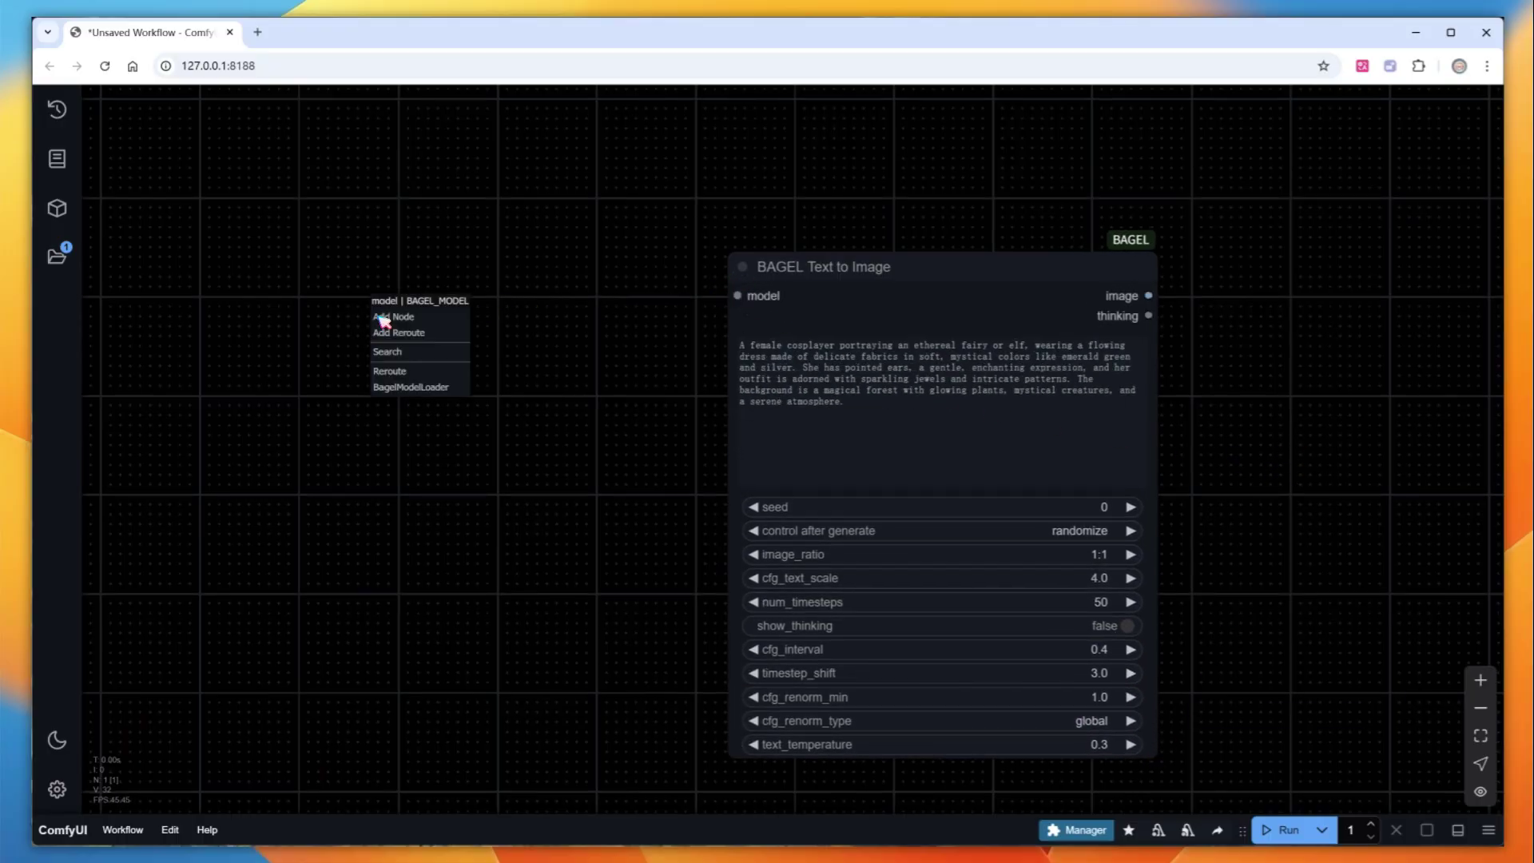
{"action": "left_click", "coordinate": [410, 384]}
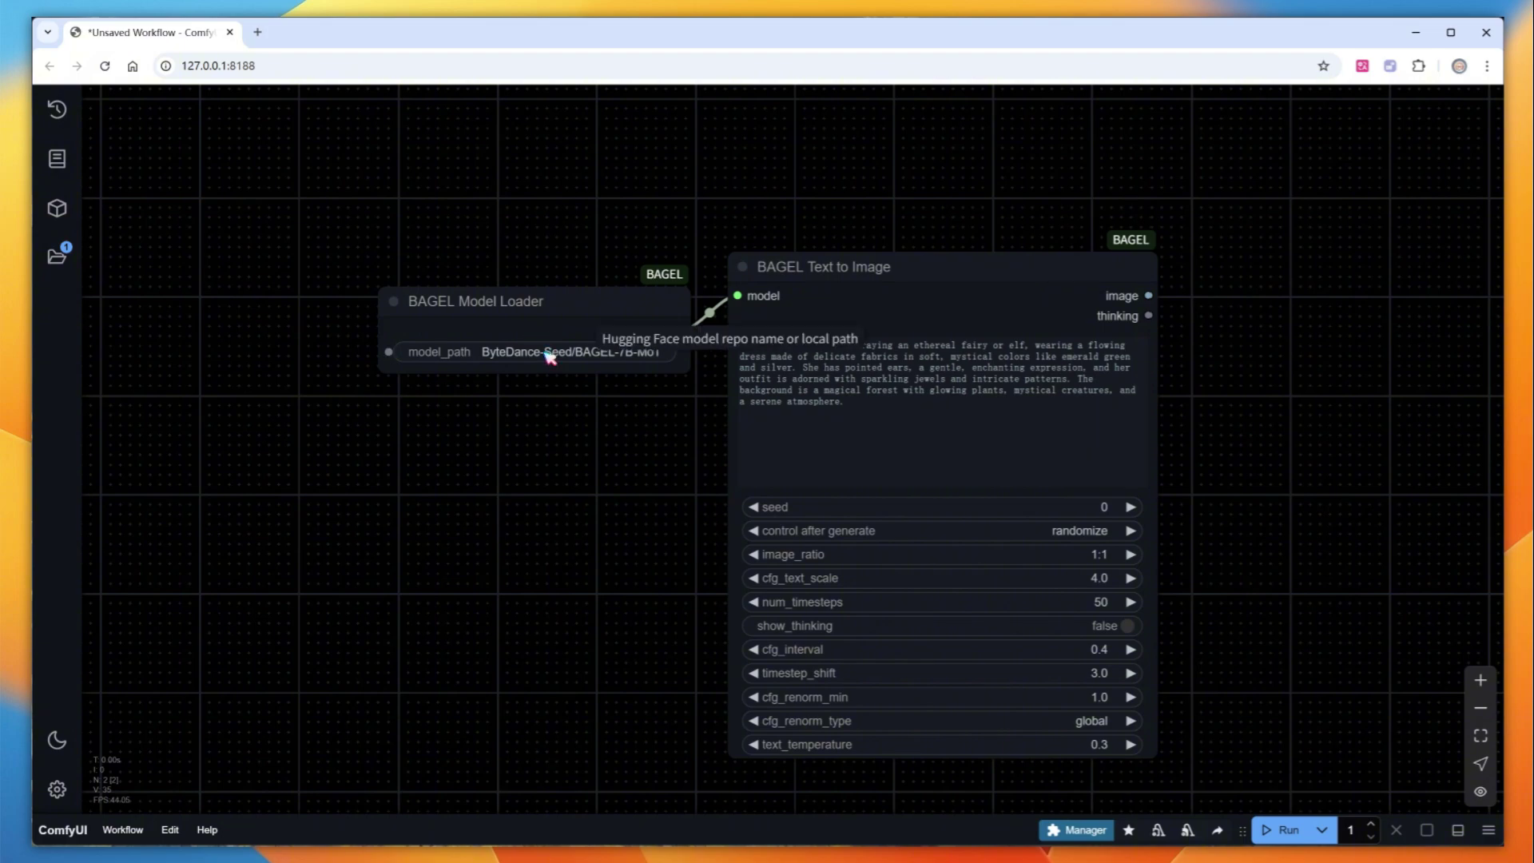
{"action": "scroll", "coordinate": [1095, 448], "scroll_direction": "down", "scroll_amount": 2}
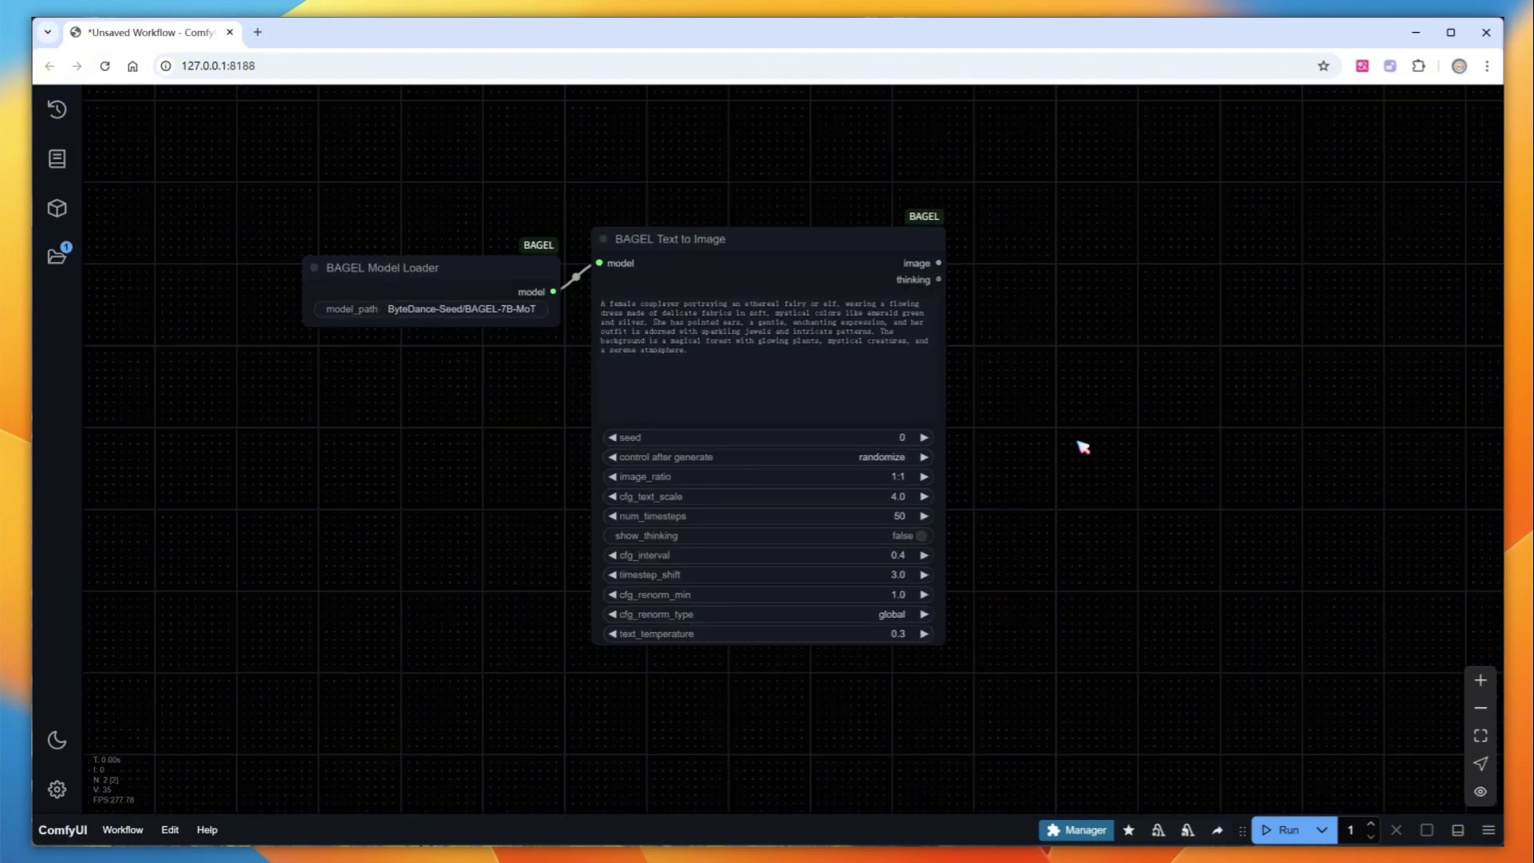
Attach a Save Image node to the image output and a Show Anything node to the thinking output of BAGEL Text to Image
{"action": "left_click_drag", "start_coordinate": [941, 263], "coordinate": [1168, 193]}
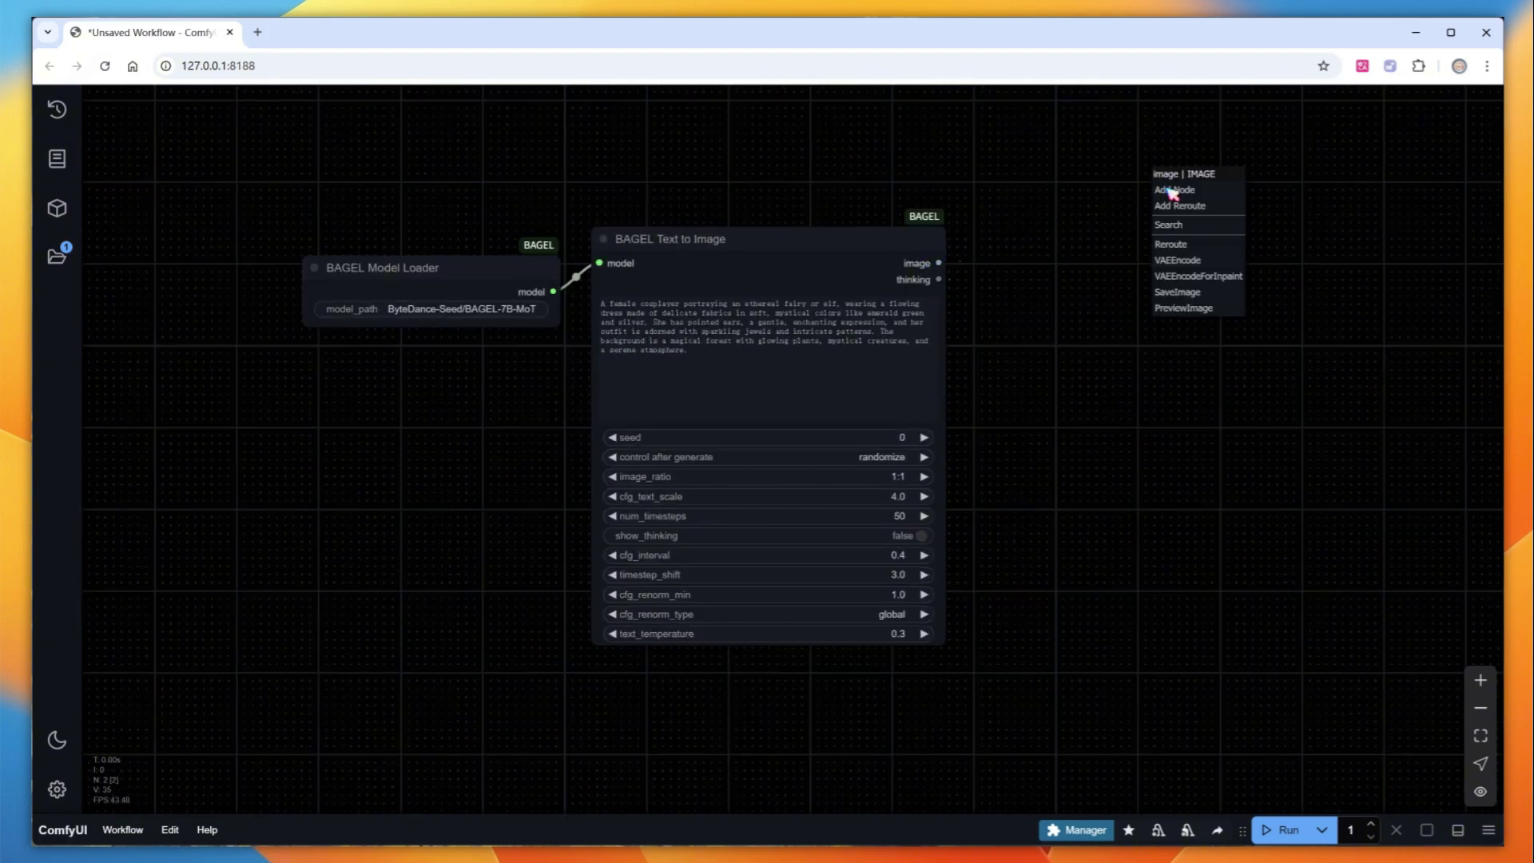
{"action": "left_click", "coordinate": [1181, 297]}
{"action": "left_click_drag", "start_coordinate": [939, 280], "coordinate": [1106, 382]}
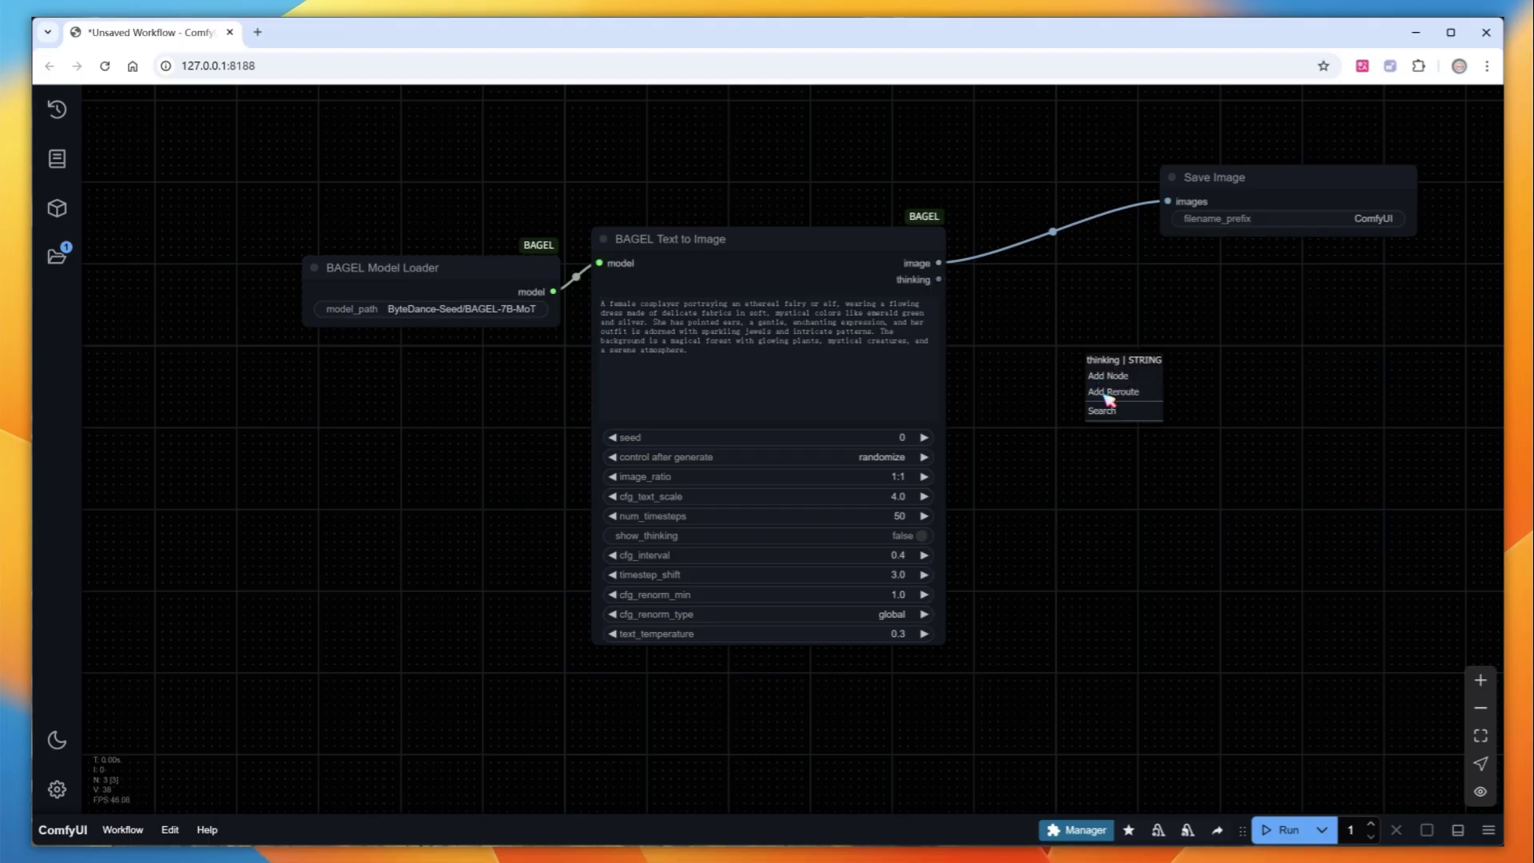
{"action": "left_click", "coordinate": [1107, 403]}
{"action": "type", "text": "show"}
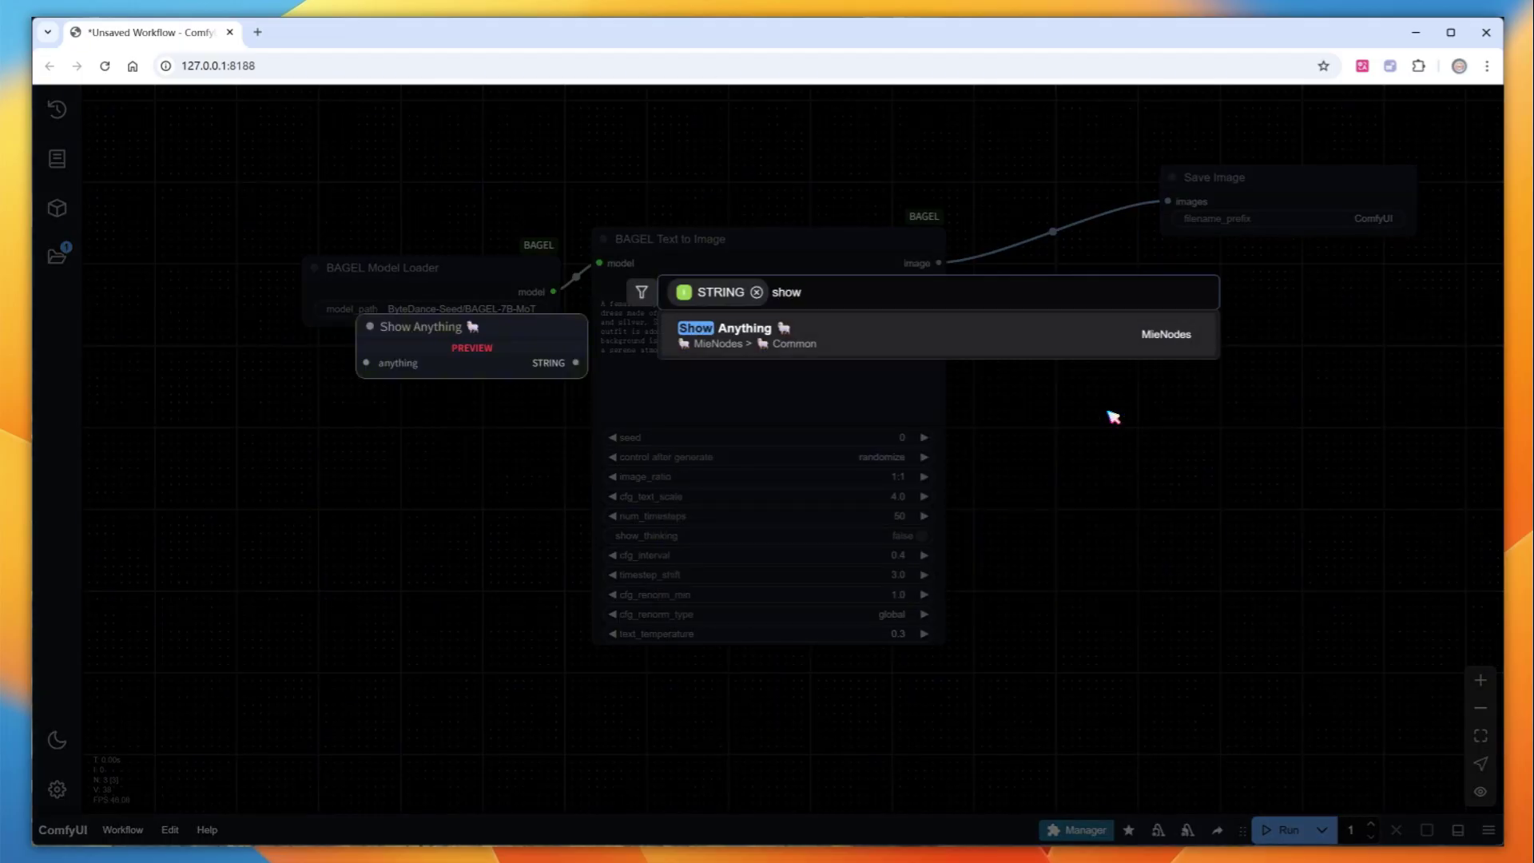
{"action": "left_click", "coordinate": [1030, 339]}
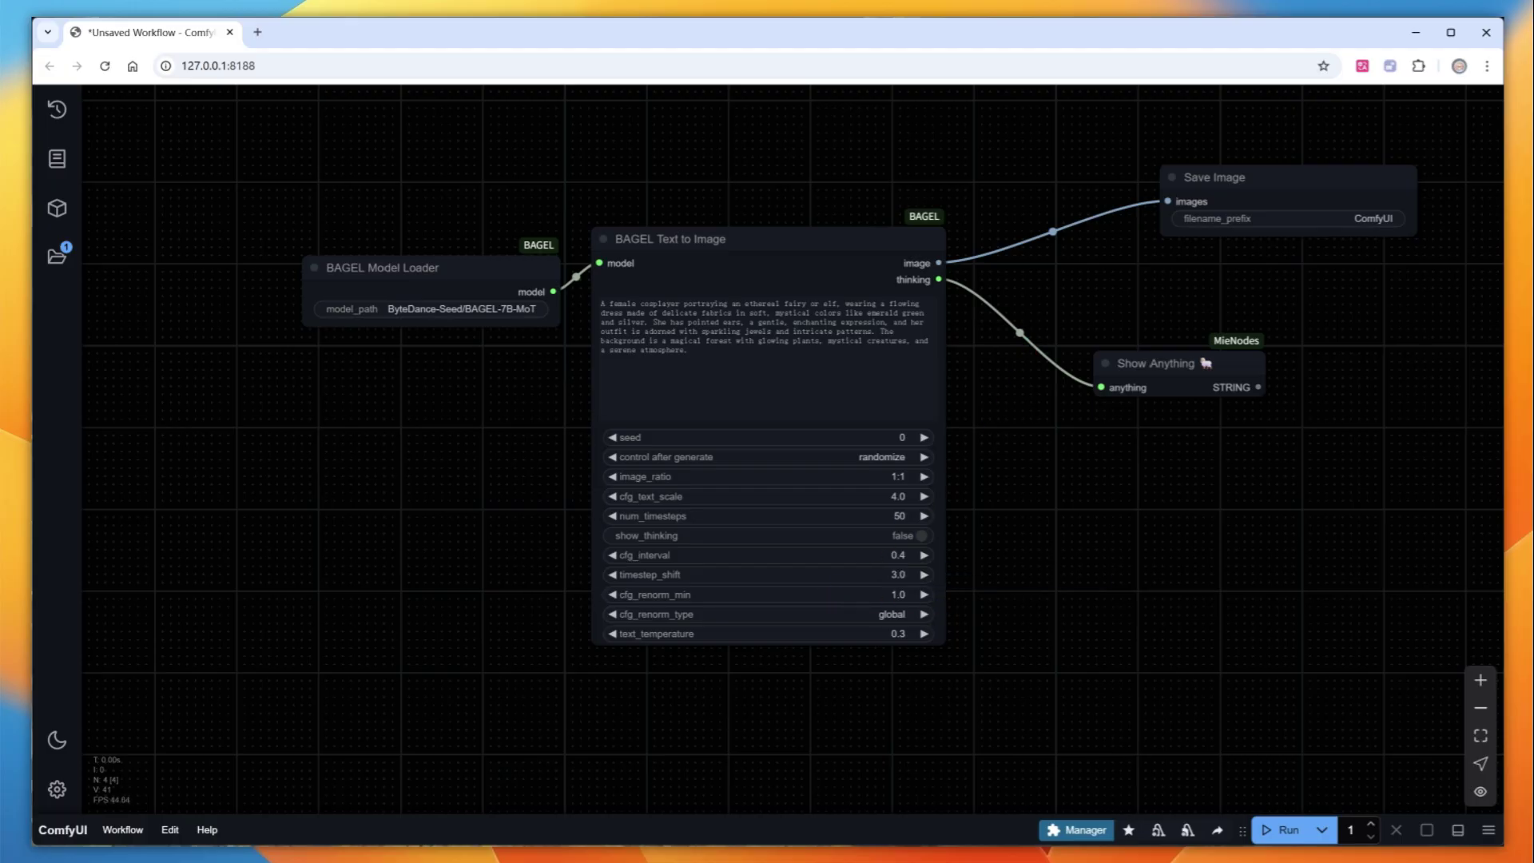
Replace the prompt with an amateur close-up cat selfie before the Shanghai Oriental Pearl Tower at night, with dim lighting, chaotic composition and some motion blur
{"action": "left_click_drag", "start_coordinate": [783, 410], "coordinate": [580, 278]}
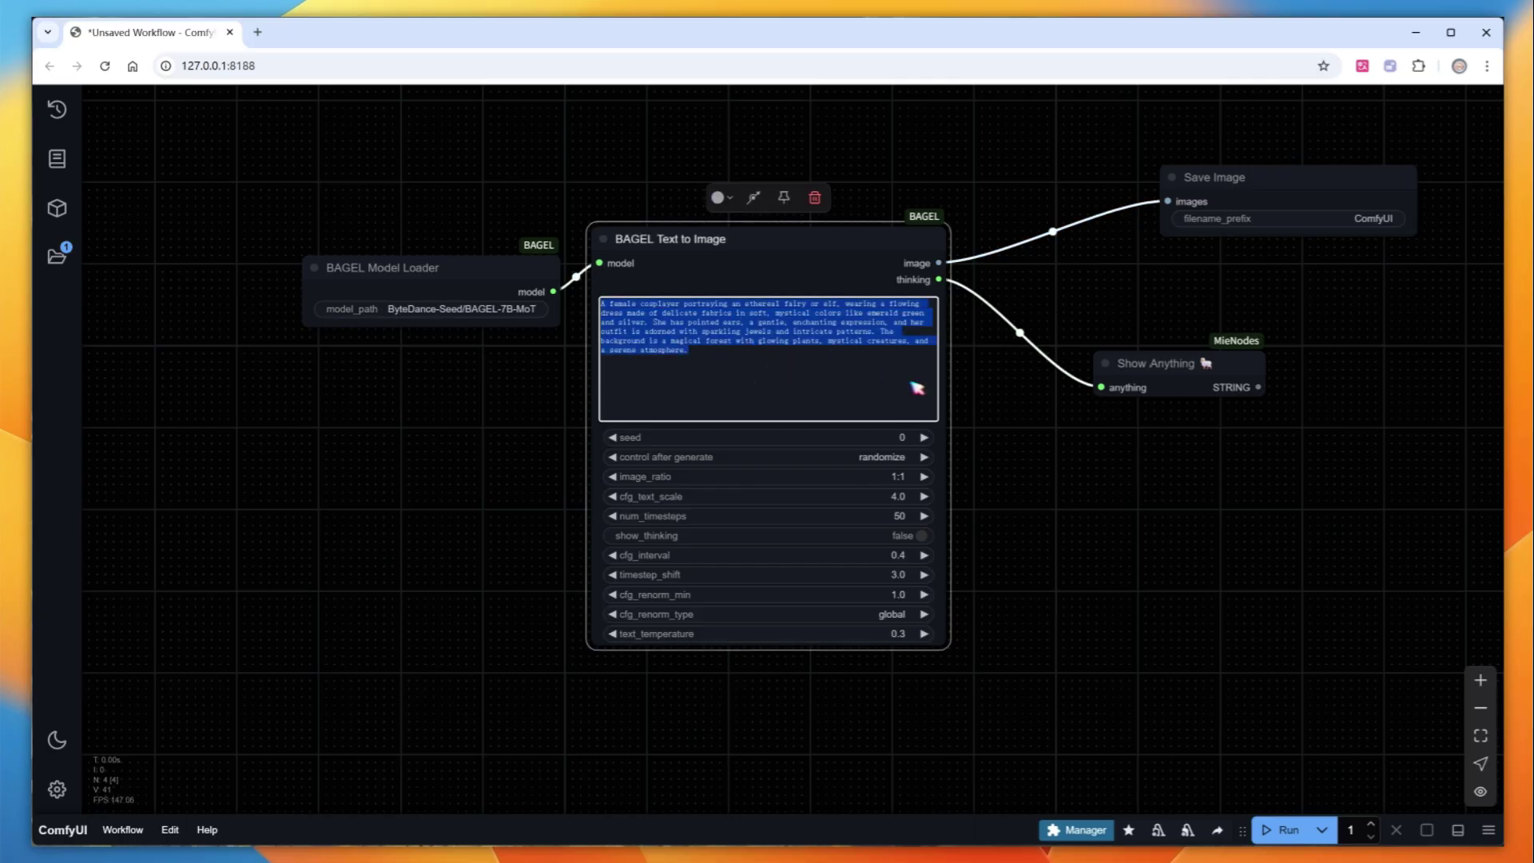
{"action": "type", "text": "Generate an amateur close-up selfie of a cat excitedly facing the camera. The background features the Shanghai Oriental Pearl Tower at night. The lighting is dim, the composition is chaotic, and there is some motion blur."}
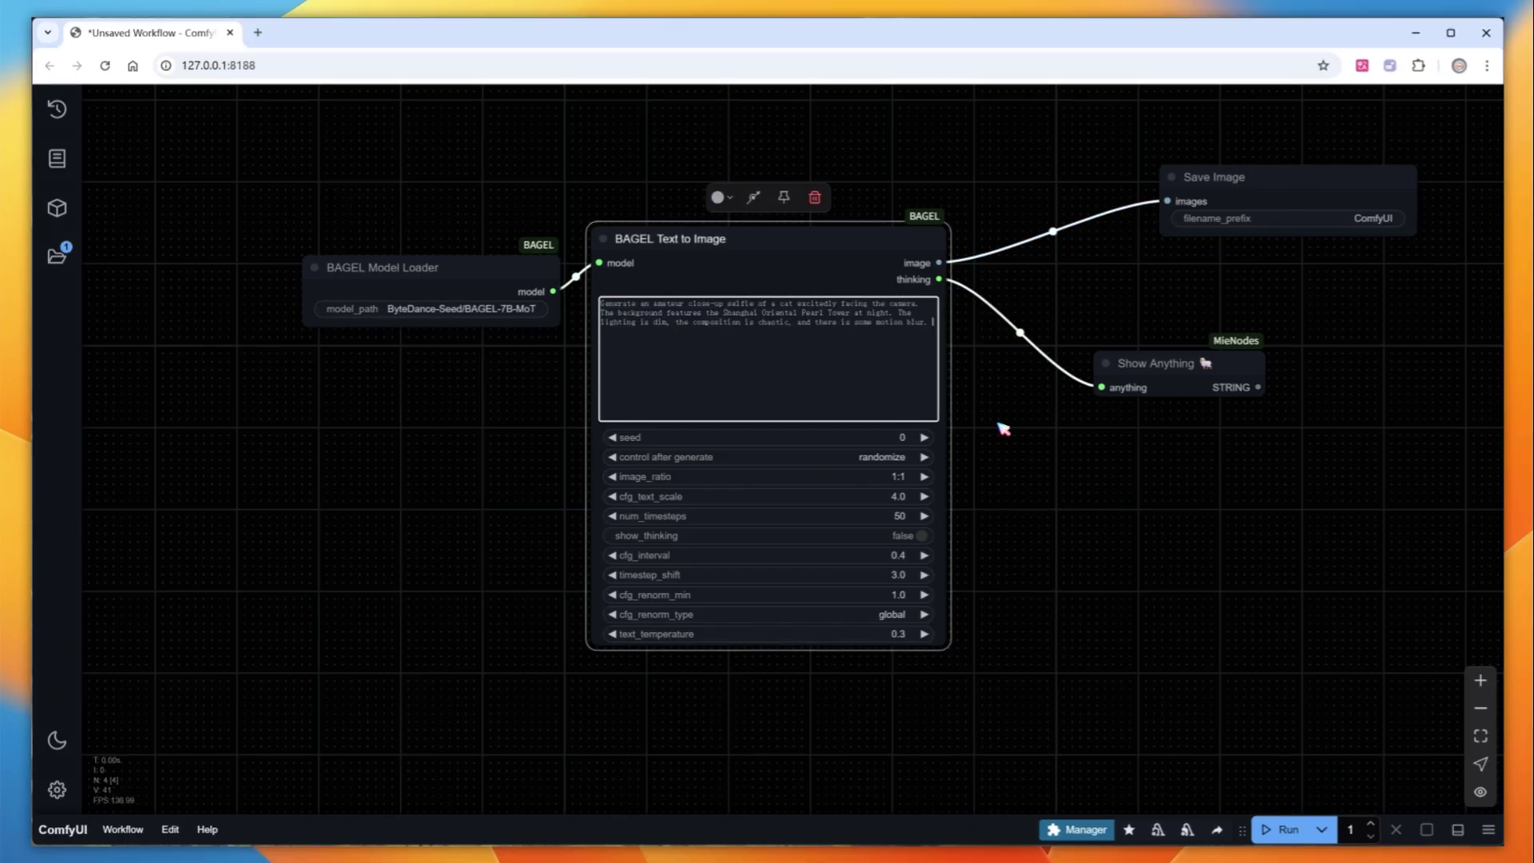
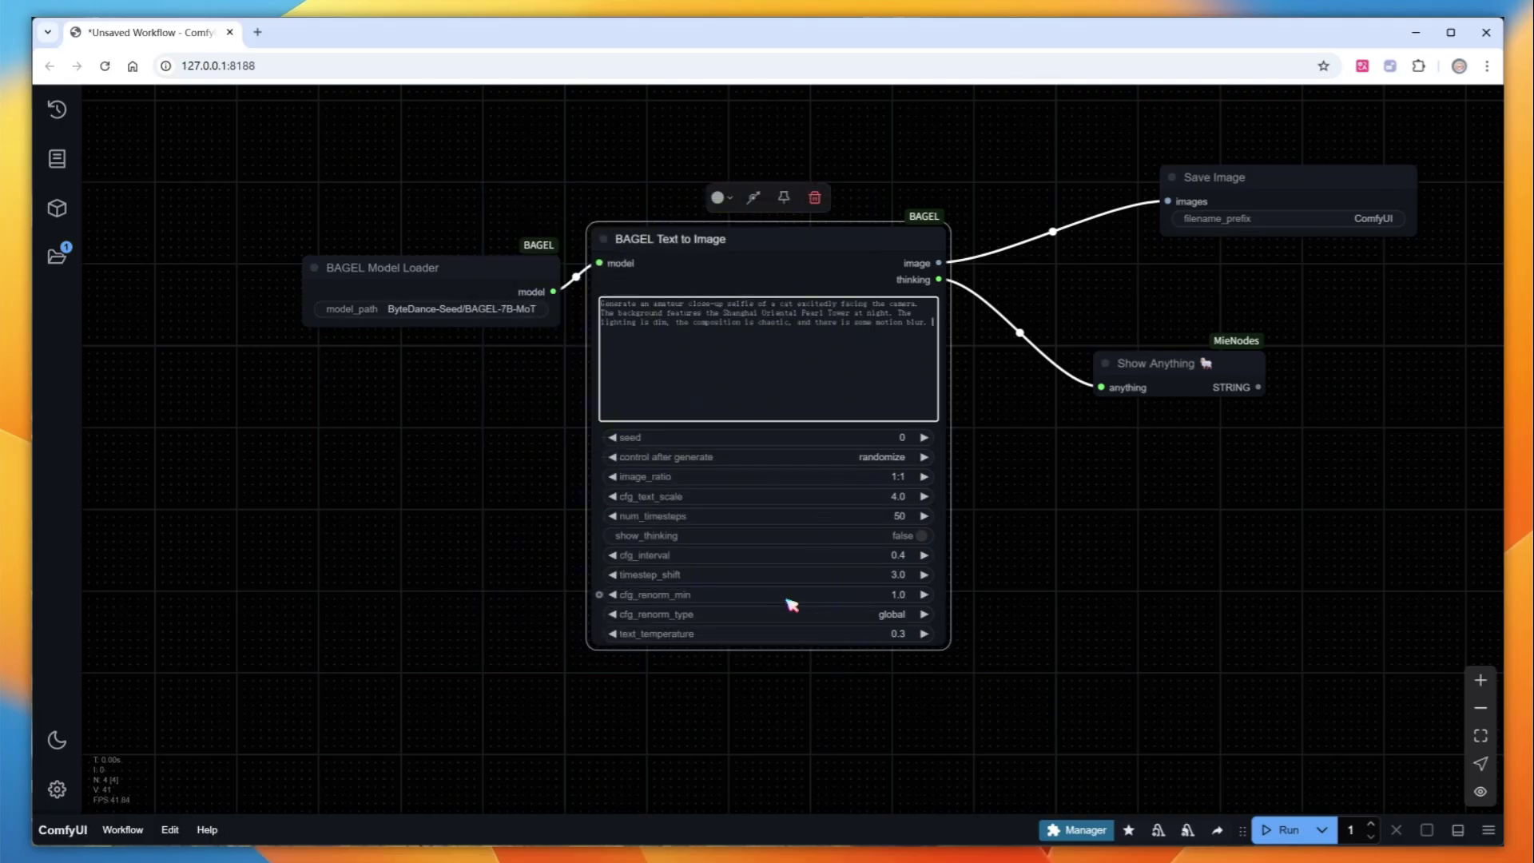
Set cfg_renorm_min to 0 on the BAGEL Text to Image node and run the workflow
{"action": "left_click", "coordinate": [483, 637]}
{"action": "type", "text": "0"}
{"action": "key", "text": "Return"}
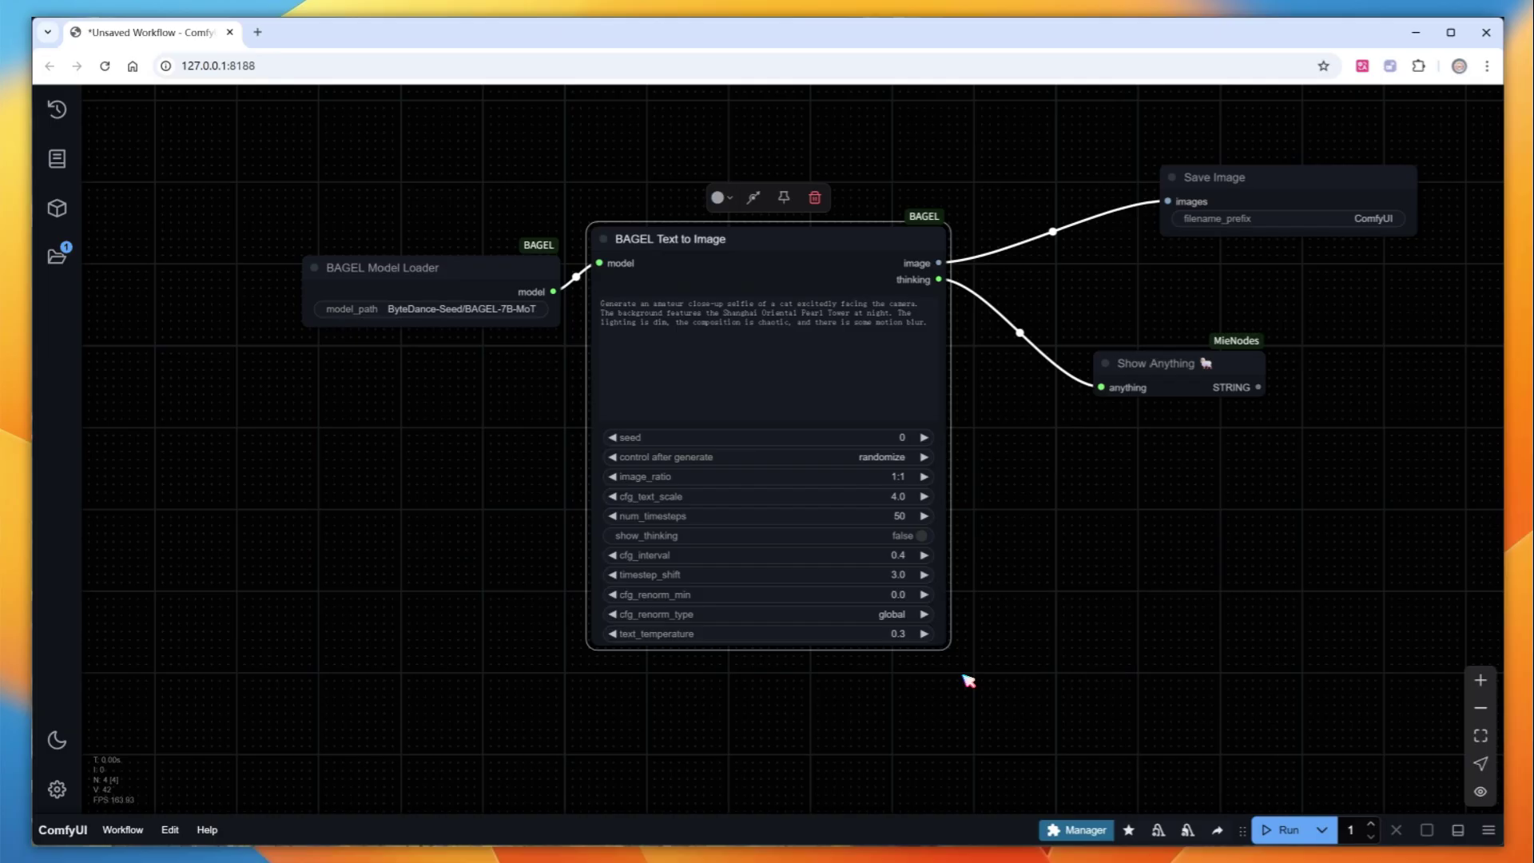
{"action": "left_click", "coordinate": [754, 759]}
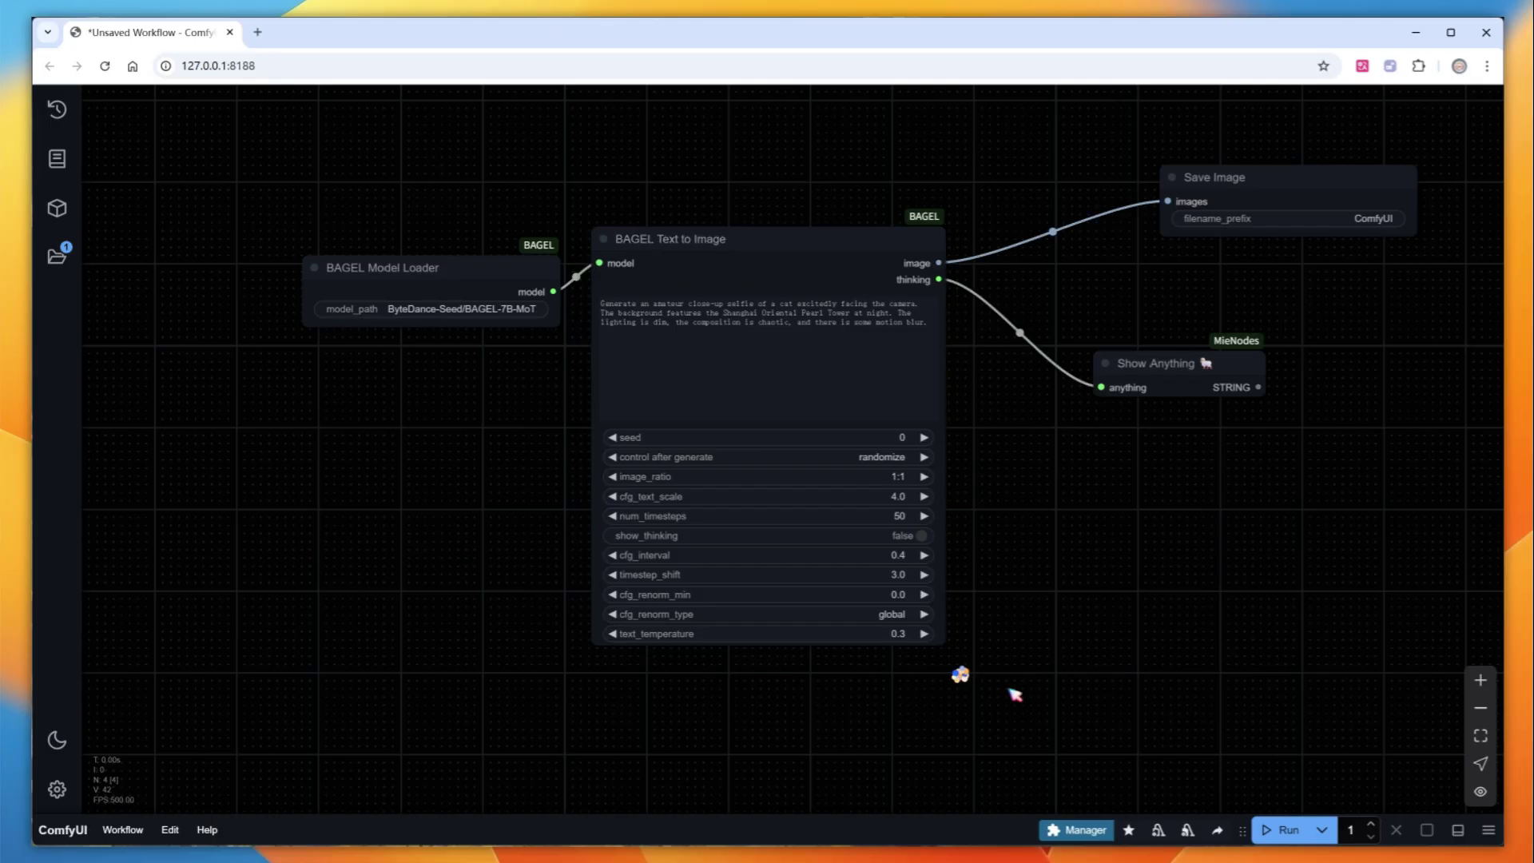
{"action": "left_click", "coordinate": [1287, 829]}
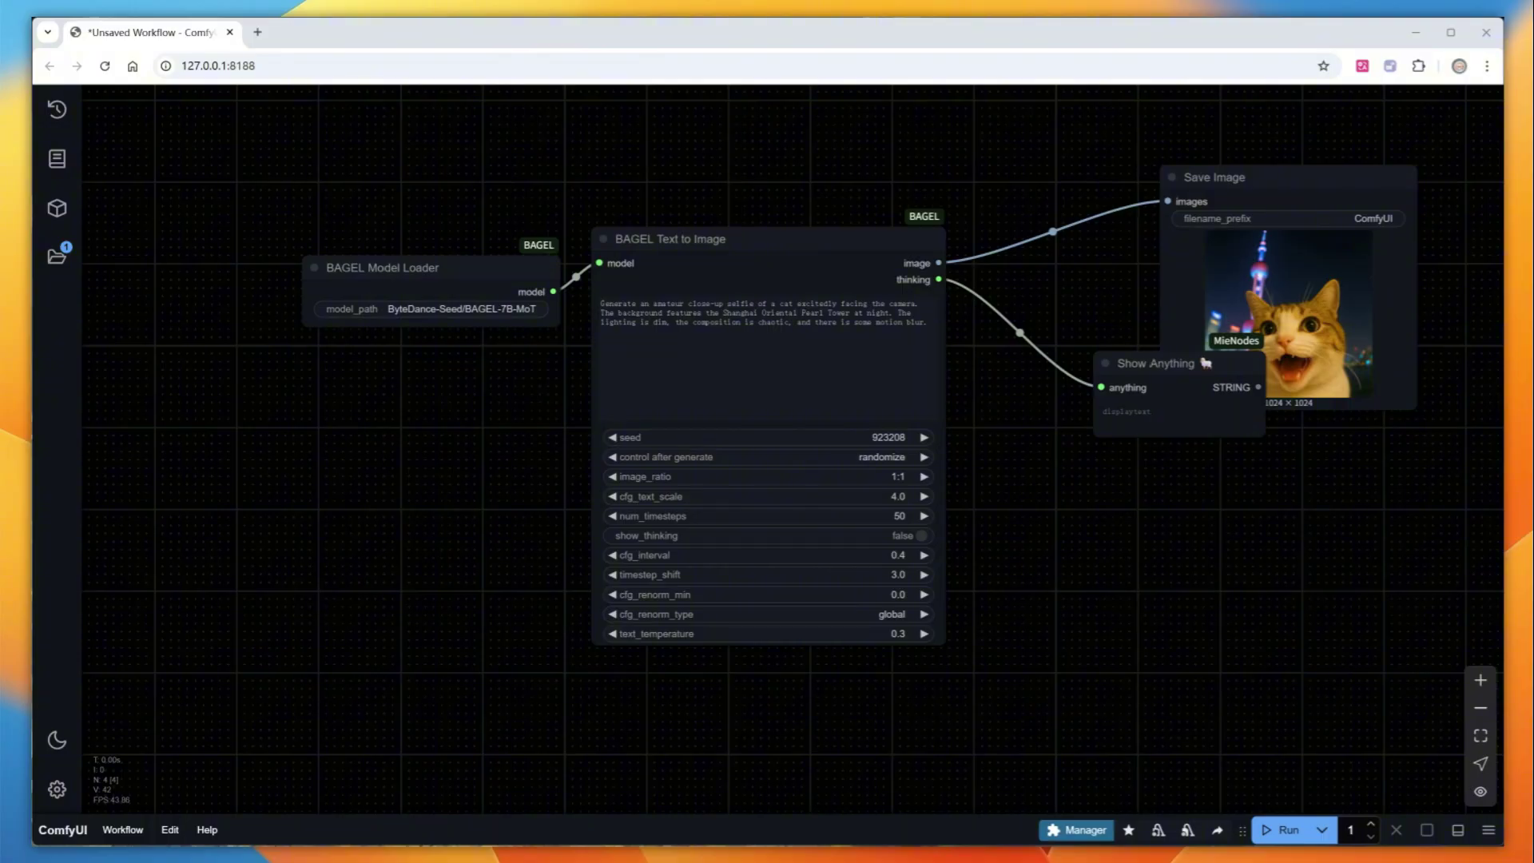
Move the Show Anything node below Save Image and inspect the generated cat selfie up close
{"action": "left_click_drag", "start_coordinate": [1172, 366], "coordinate": [1240, 468]}
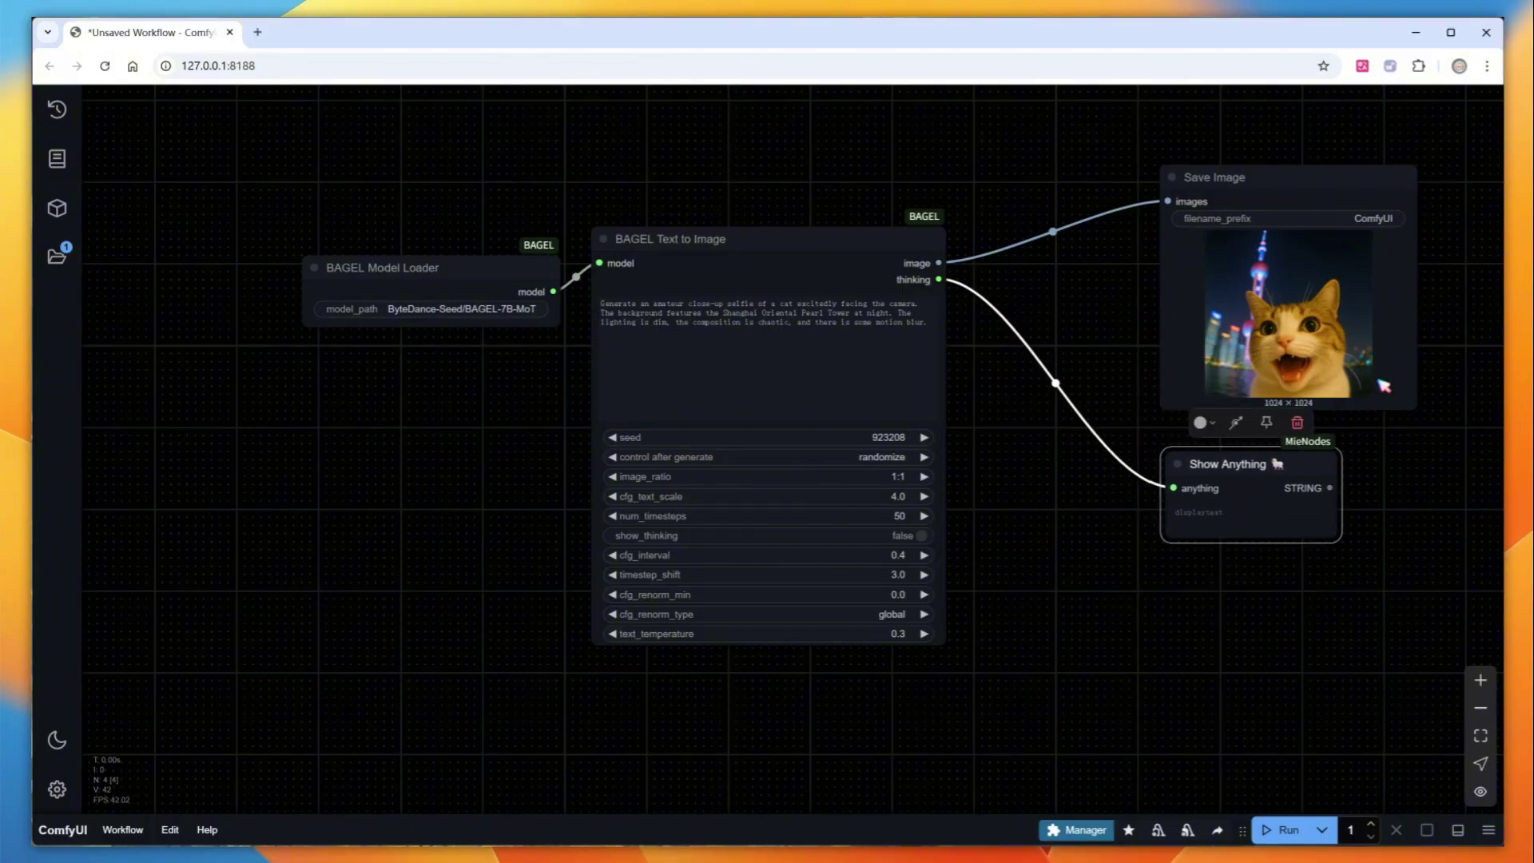
{"action": "scroll", "coordinate": [1393, 351], "scroll_direction": "up", "scroll_amount": 5}
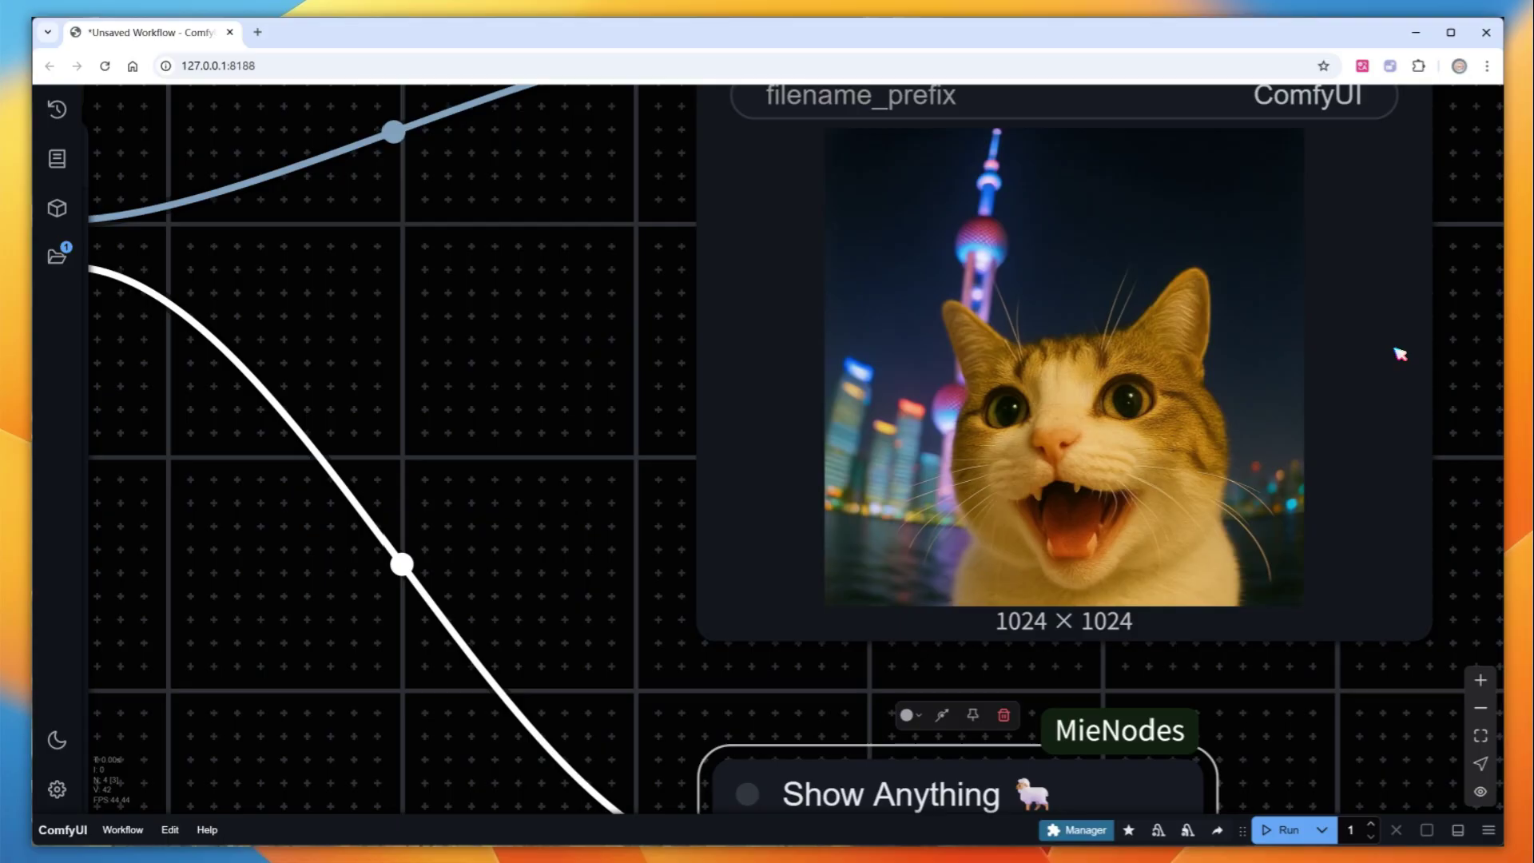
{"action": "scroll", "coordinate": [1400, 354], "scroll_direction": "down", "scroll_amount": 1}
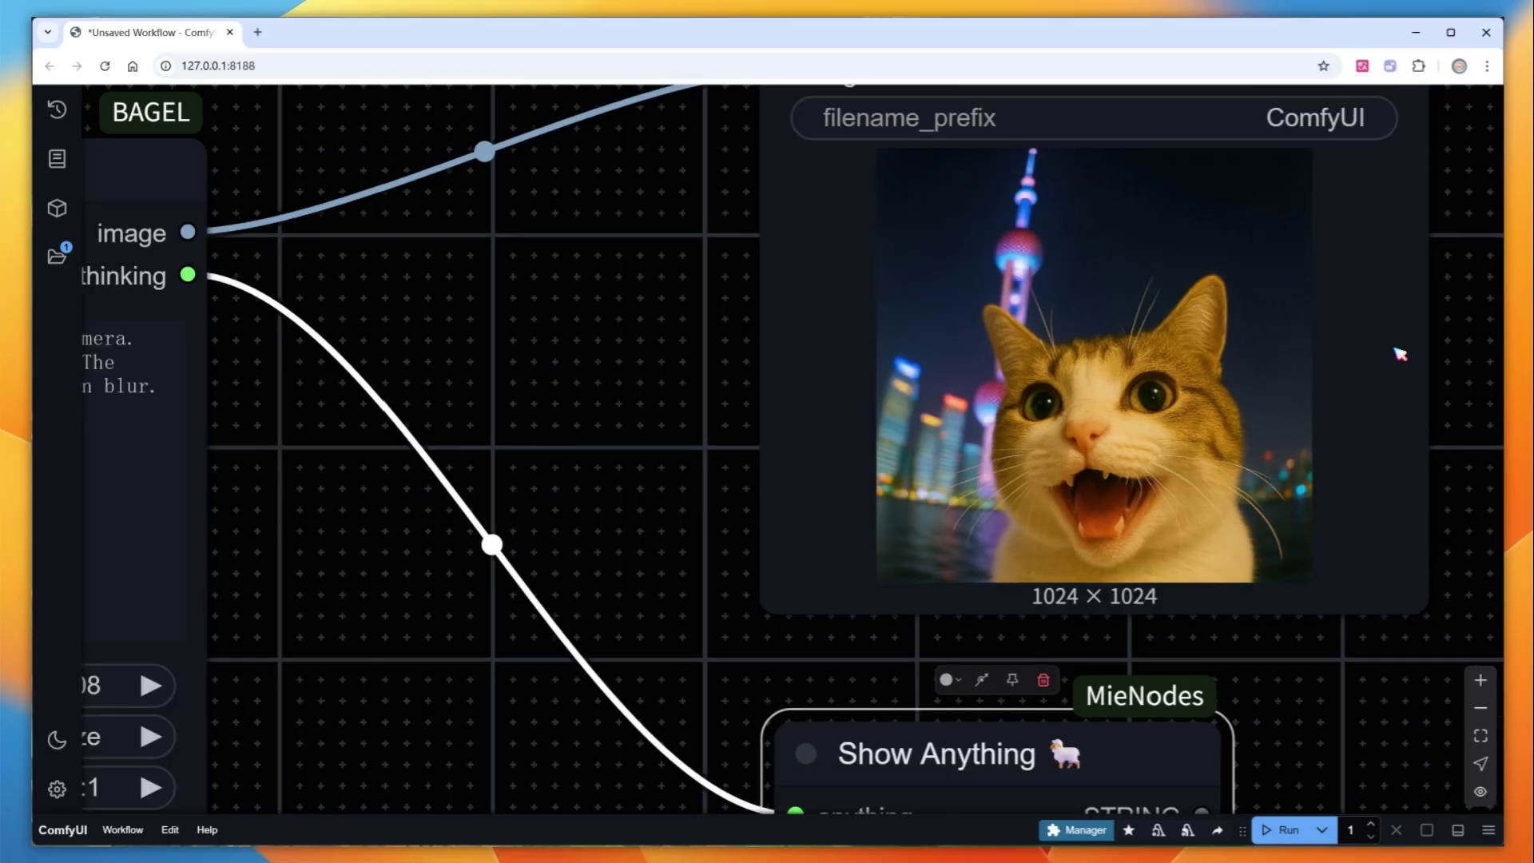
{"action": "scroll", "coordinate": [1399, 354], "scroll_direction": "down", "scroll_amount": 4}
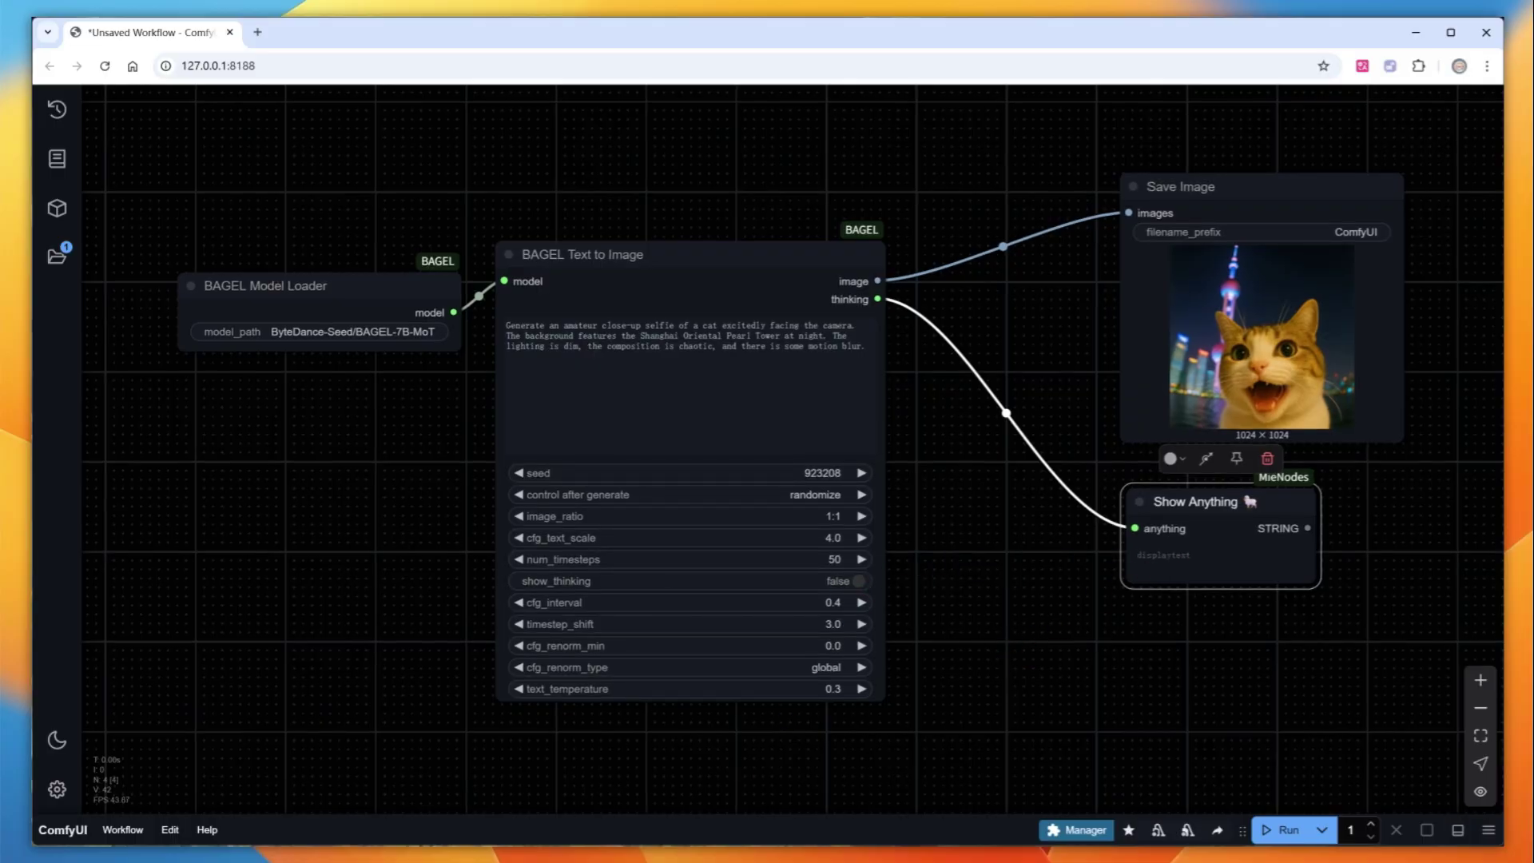
Replace the BAGEL Text to Image prompt with a Chinese description of an ordinary iPhone mirror selfie of a woman in a white sweater dress, flash on
{"action": "left_click", "coordinate": [735, 349]}
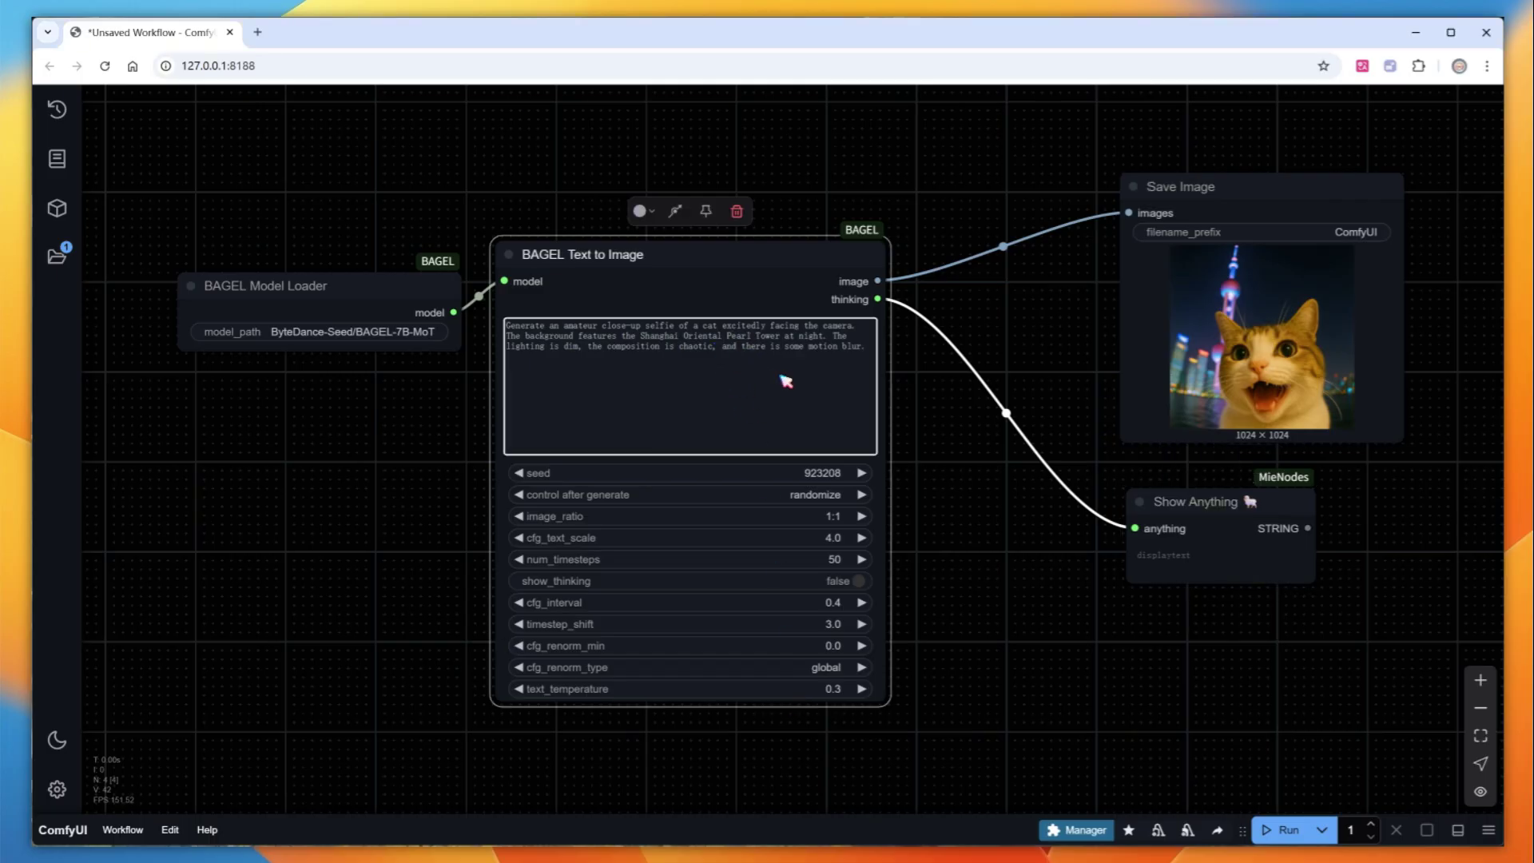
{"action": "key", "text": "ctrl+a"}
{"action": "type", "text": "生成一张照片，照片主题为一张及其平凡的iphone对着镜子自拍日常照，主角是一位穿着白色毛衣裙的美丽女性，坐在床边的落地镜前用后置摄像头拍摄，开启了闪光灯，构图普通"}
Enable show_thinking on the BAGEL Text to Image node and nudge the Show Anything node closer to Save Image
{"action": "scroll", "coordinate": [1103, 640], "scroll_direction": "up", "scroll_amount": 3}
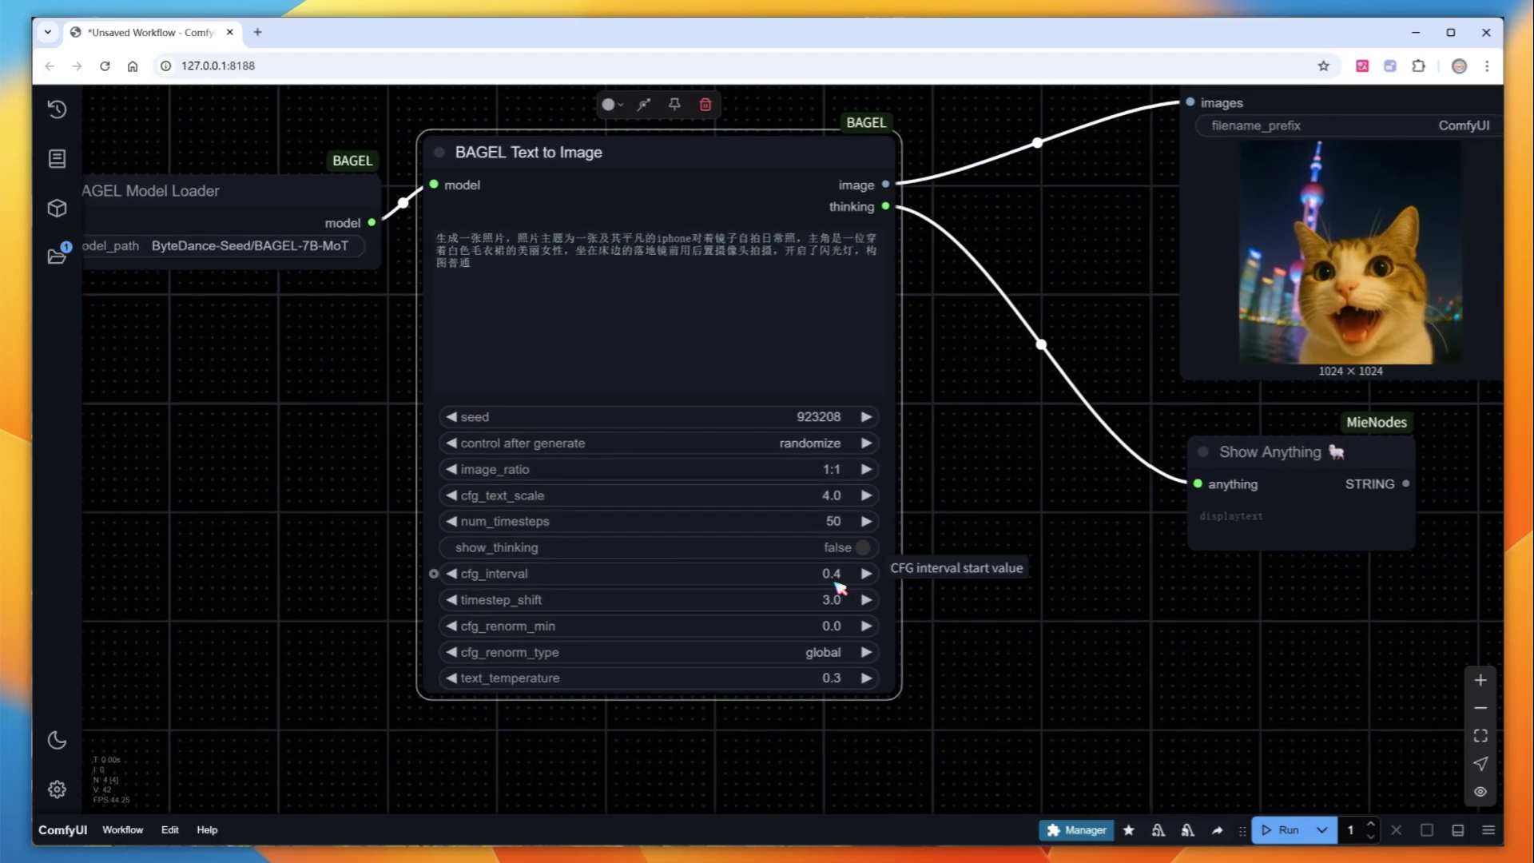
{"action": "left_click", "coordinate": [861, 546]}
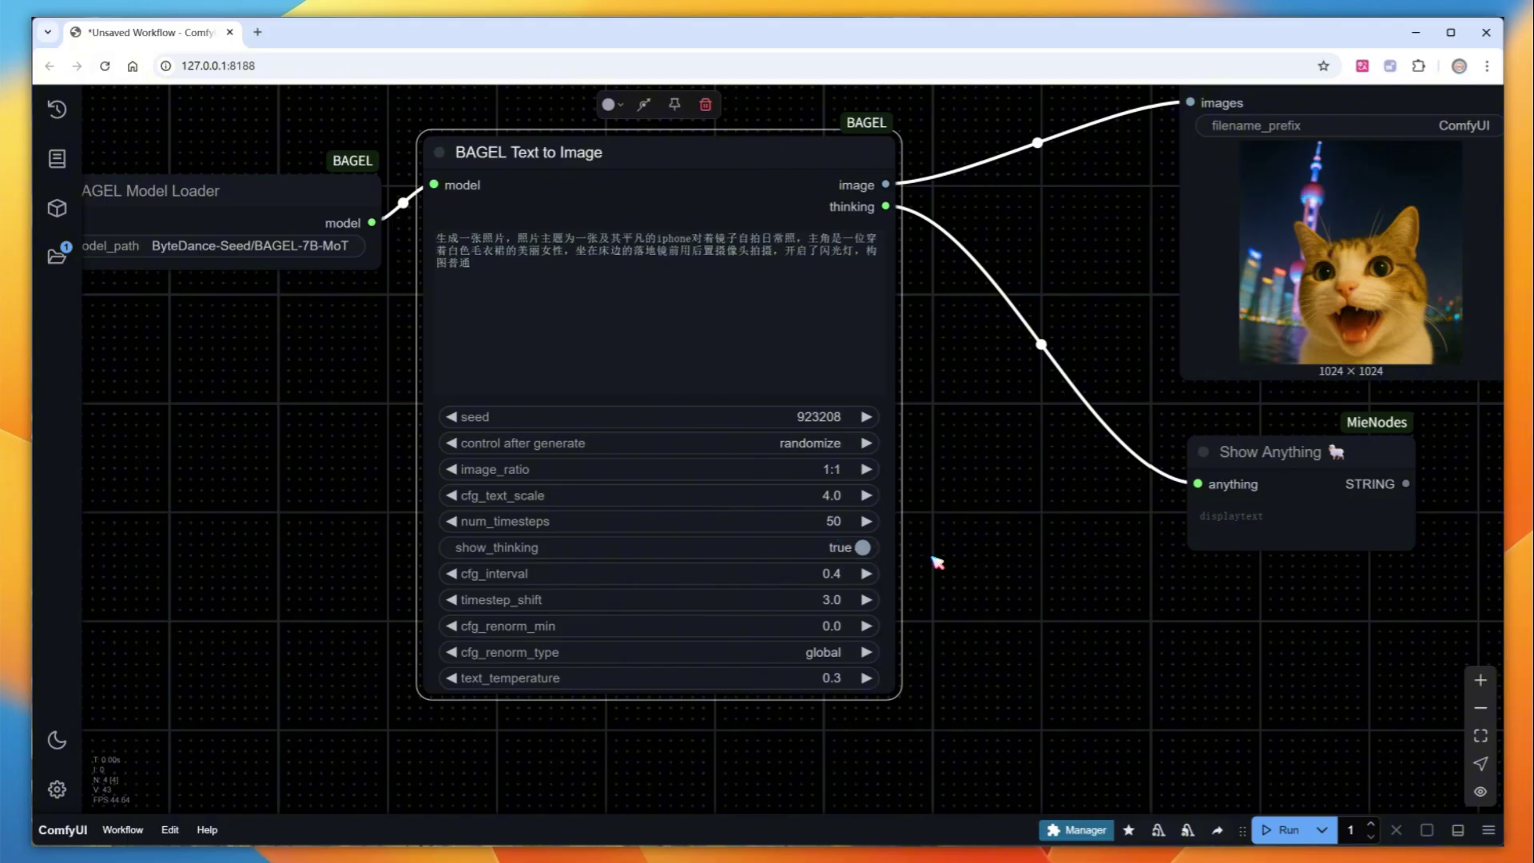
{"action": "left_click_drag", "start_coordinate": [1296, 452], "coordinate": [1294, 441]}
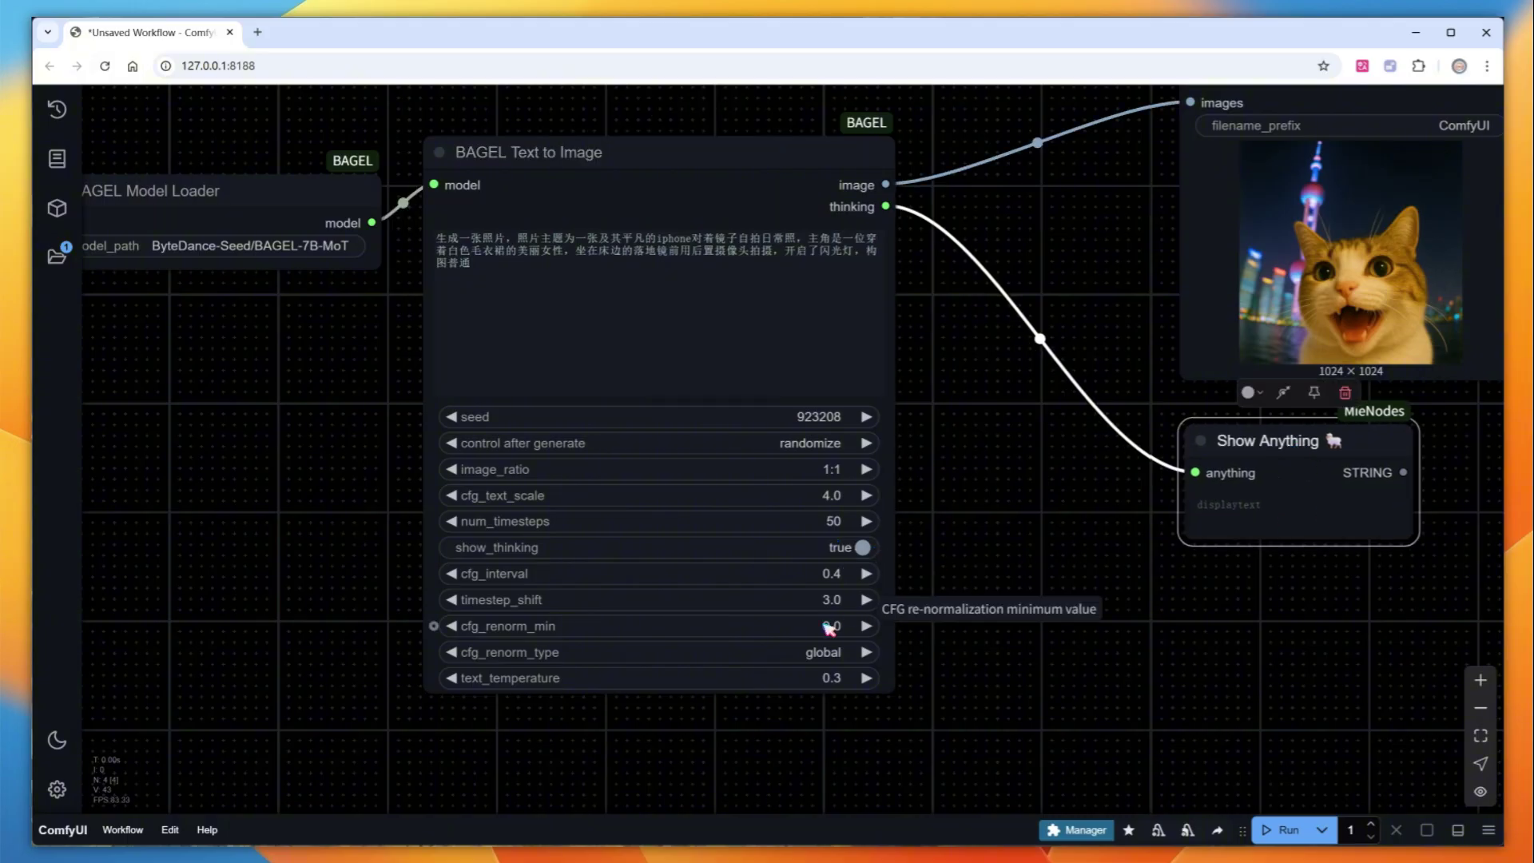
Set image_ratio to 3:4 on the BAGEL Text to Image node and run the workflow
{"action": "left_click", "coordinate": [816, 469]}
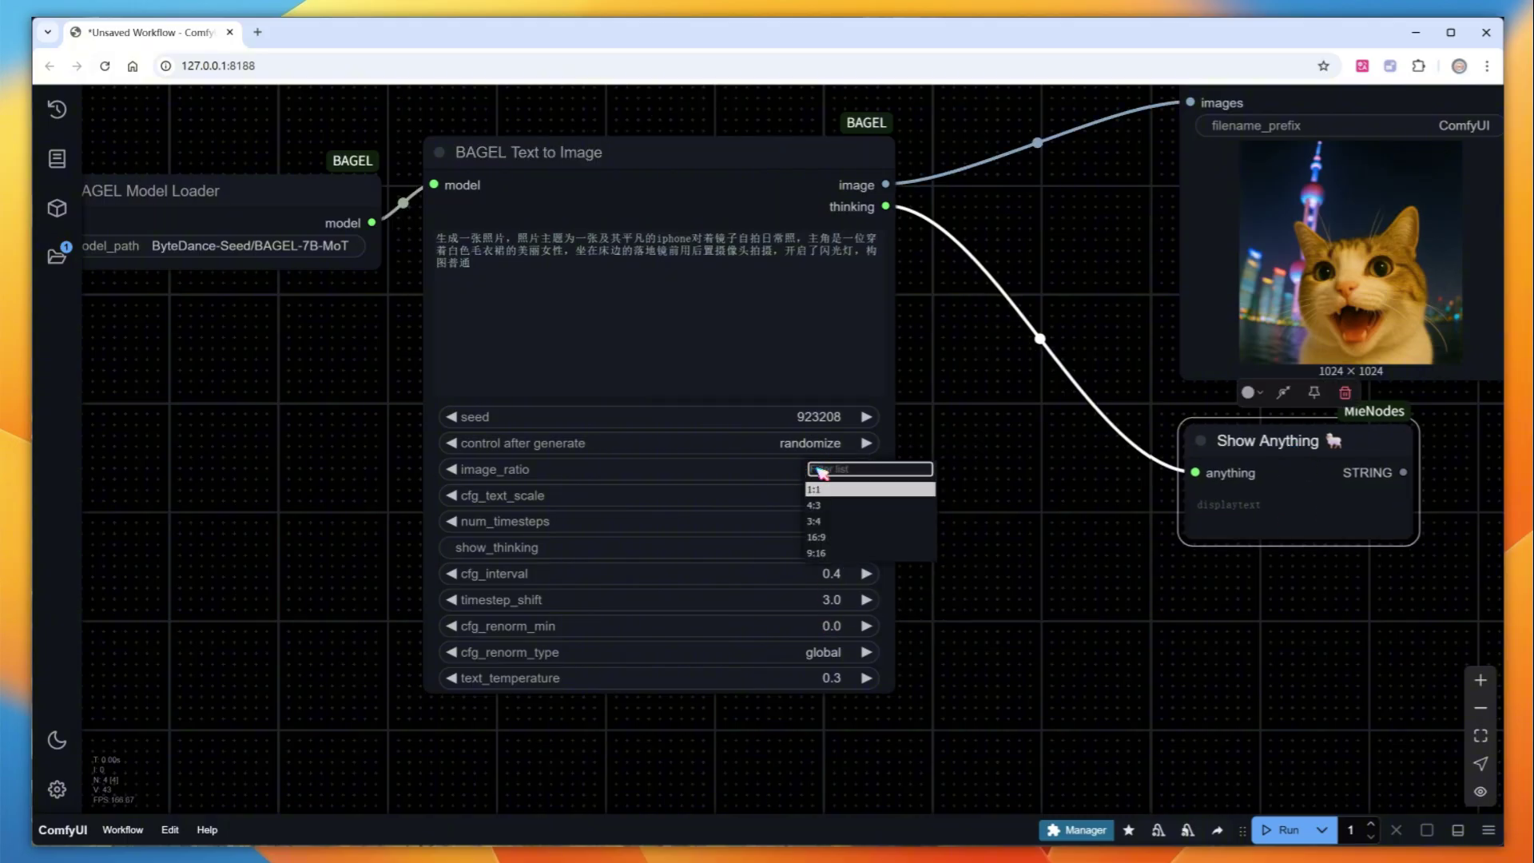
{"action": "left_click", "coordinate": [890, 522]}
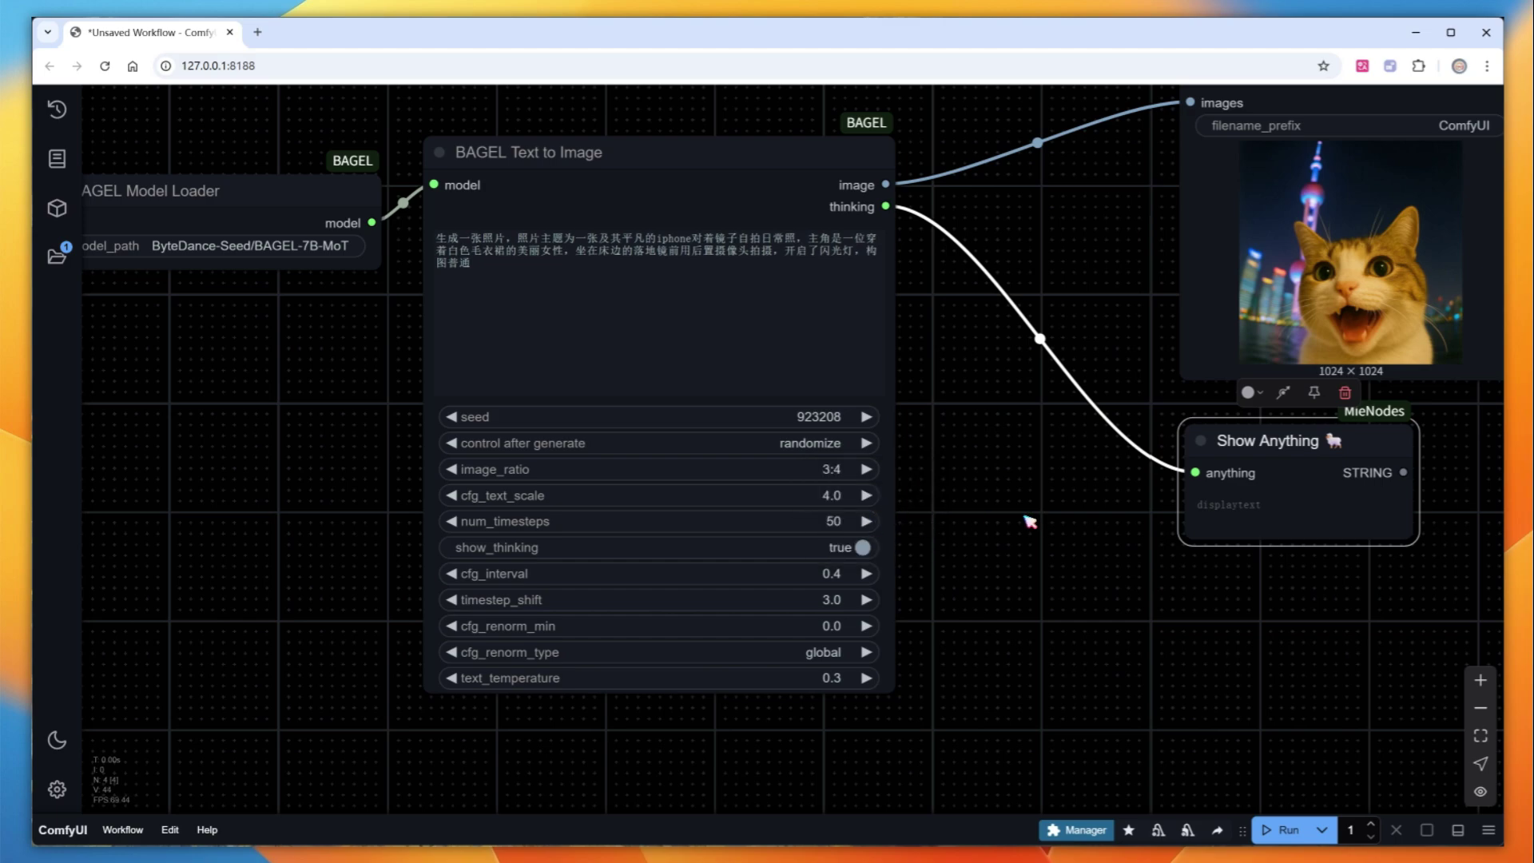
{"action": "left_click", "coordinate": [1282, 829]}
{"action": "scroll", "coordinate": [1075, 667], "scroll_direction": "down", "scroll_amount": 4}
{"action": "left_click_drag", "start_coordinate": [1075, 667], "coordinate": [1007, 634]}
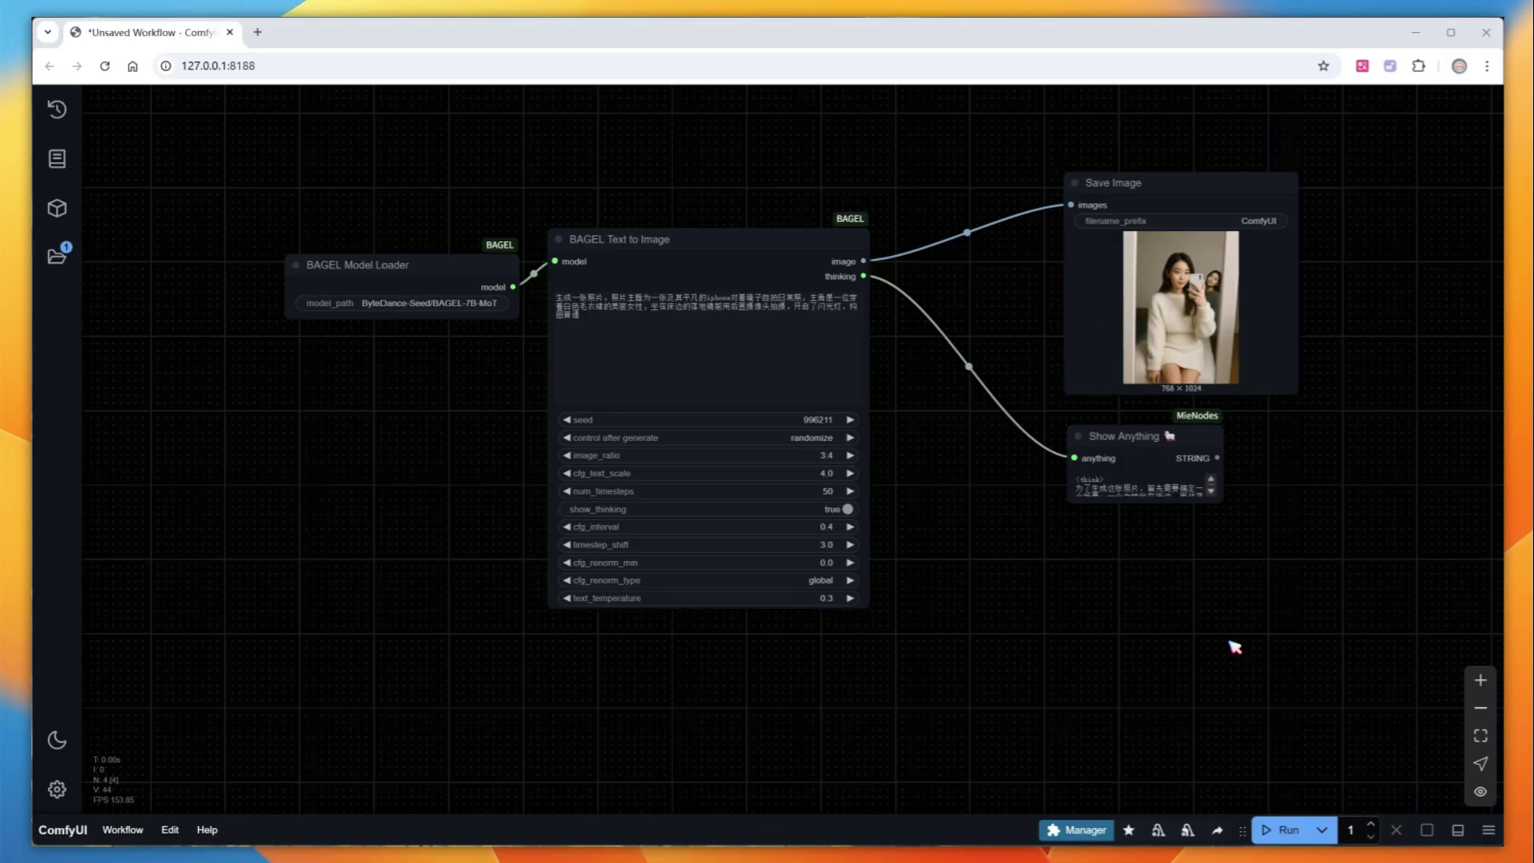
Enlarge the Show Anything node to fit the full thinking text and inspect the generated mirror selfie
{"action": "left_click_drag", "start_coordinate": [1223, 509], "coordinate": [1291, 586]}
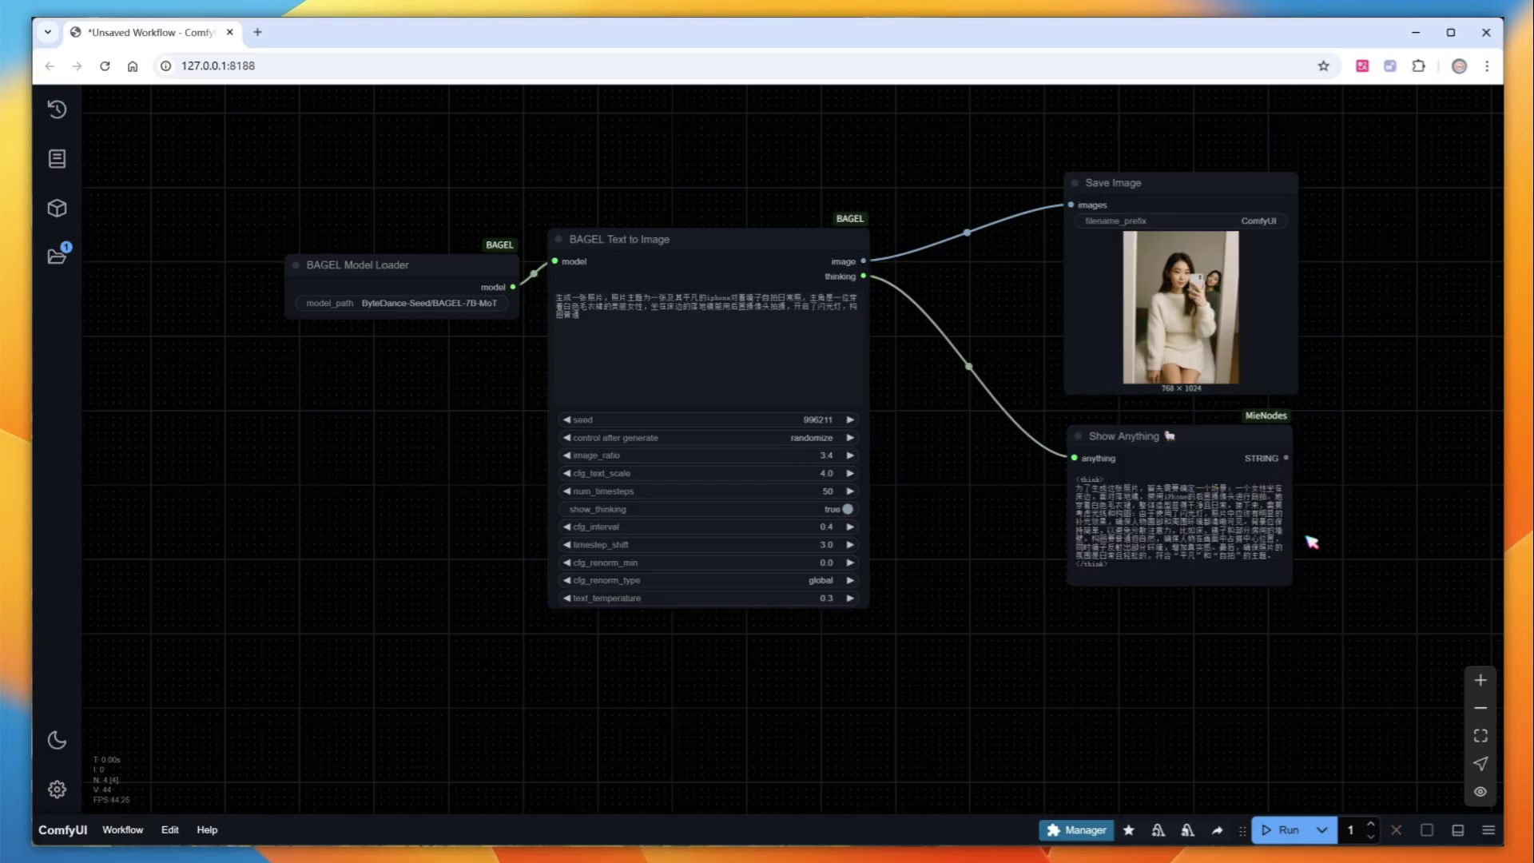
{"action": "scroll", "coordinate": [1318, 503], "scroll_direction": "up", "scroll_amount": 4}
{"action": "left_click_drag", "start_coordinate": [1353, 240], "coordinate": [1379, 400]}
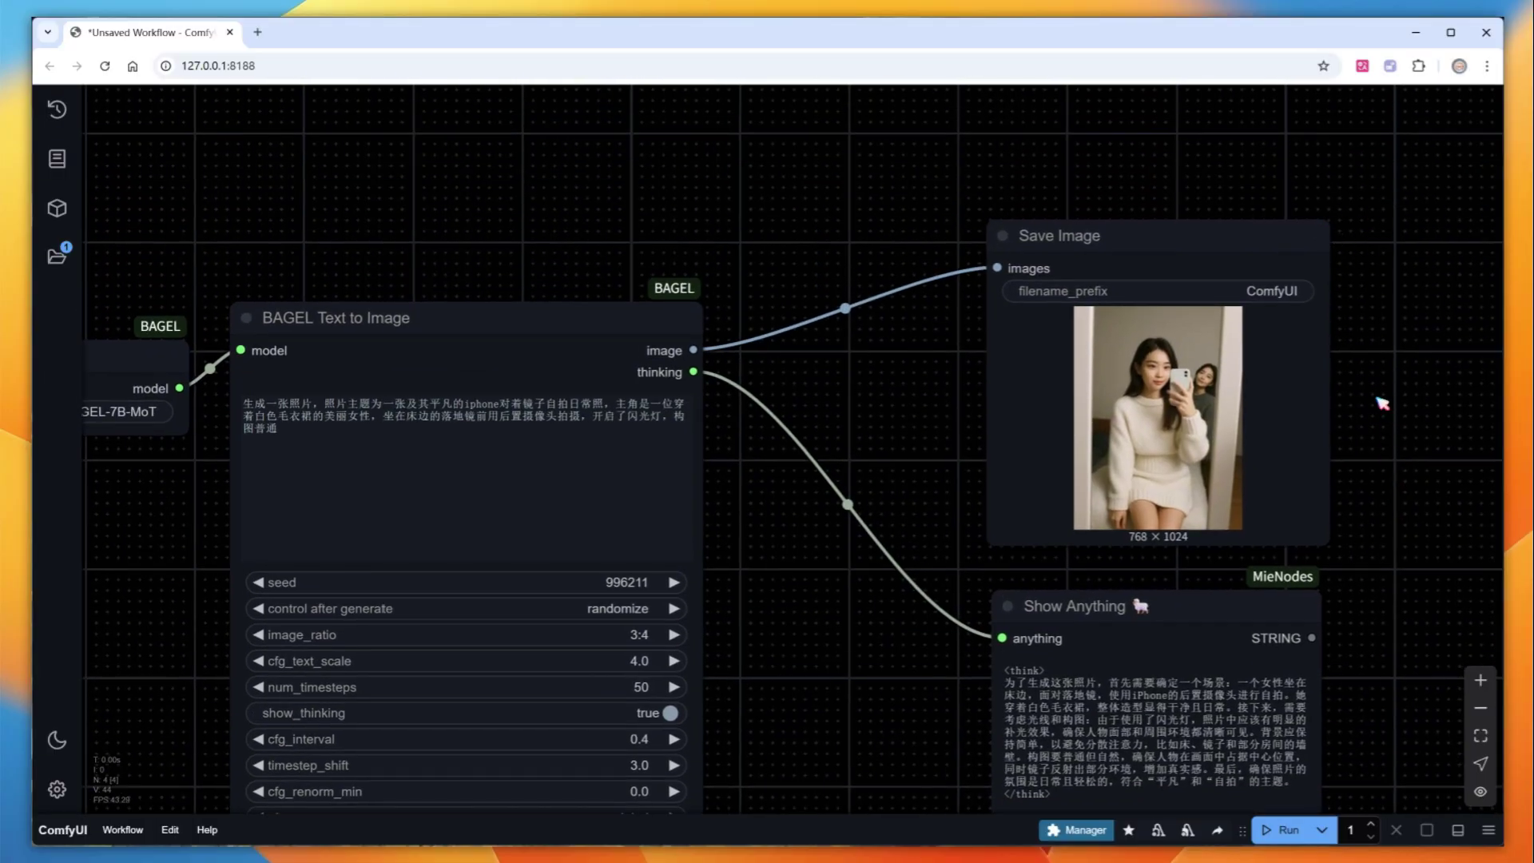
{"action": "scroll", "coordinate": [1302, 424], "scroll_direction": "up", "scroll_amount": 8}
{"action": "scroll", "coordinate": [1300, 427], "scroll_direction": "up", "scroll_amount": 1}
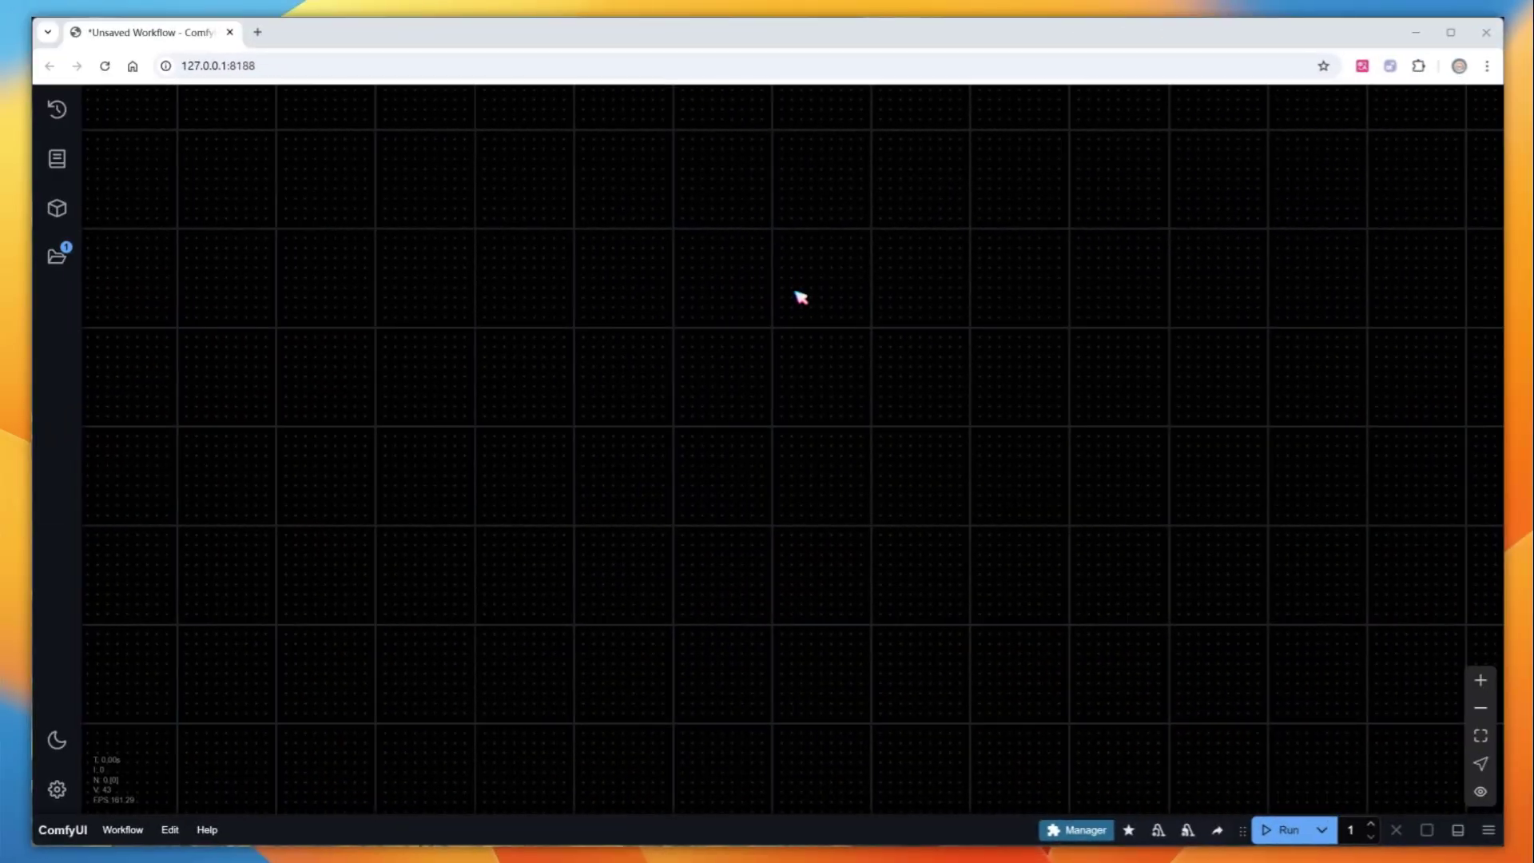
Add a BAGEL Image Edit node to the empty canvas
{"action": "double_click", "coordinate": [750, 311]}
{"action": "type", "text": "ba"}
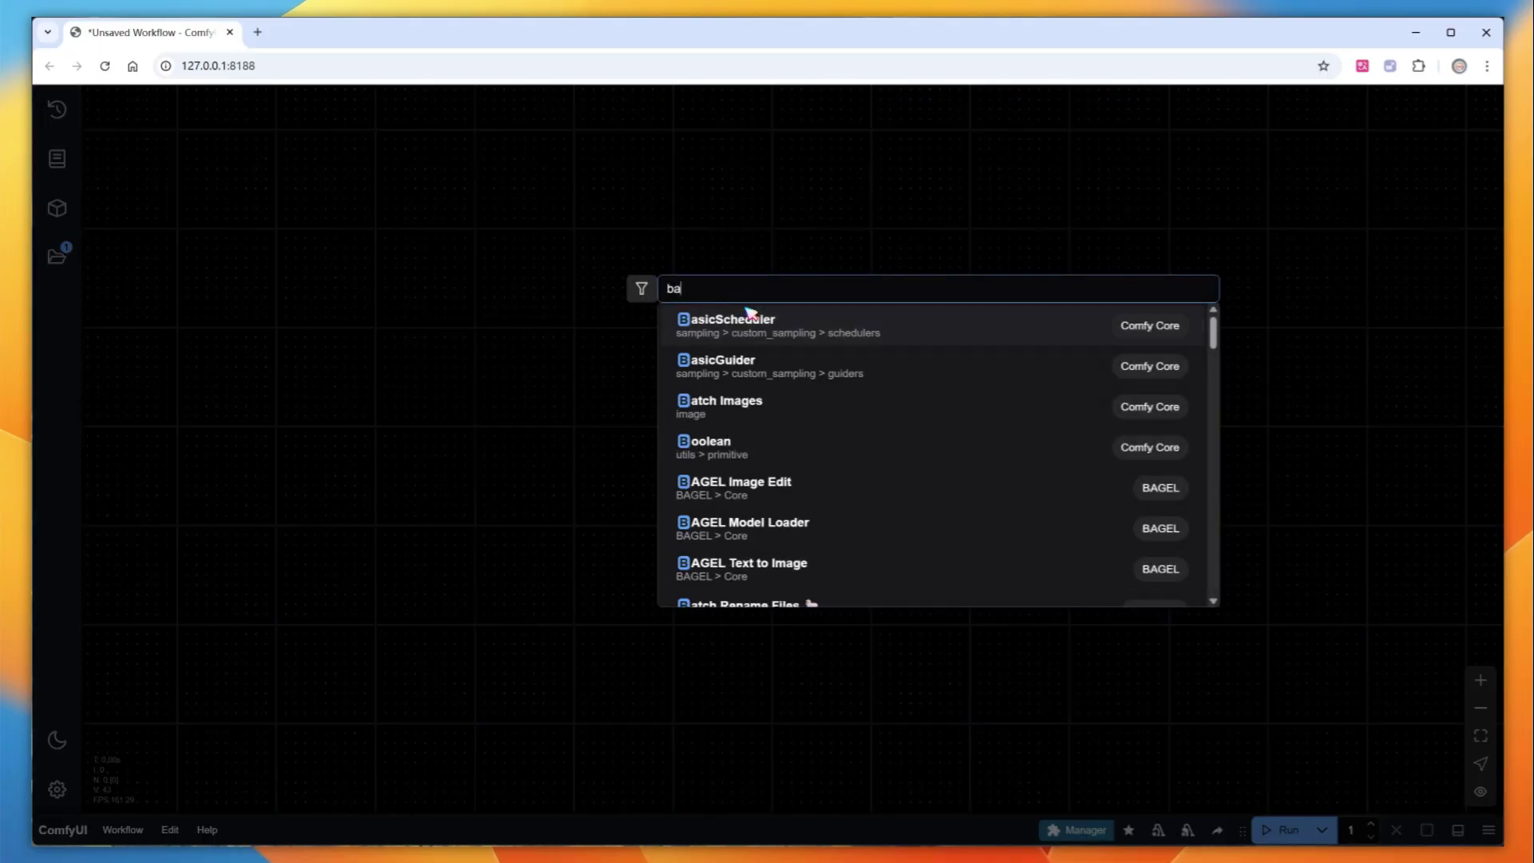
{"action": "type", "text": "g"}
{"action": "left_click", "coordinate": [831, 327]}
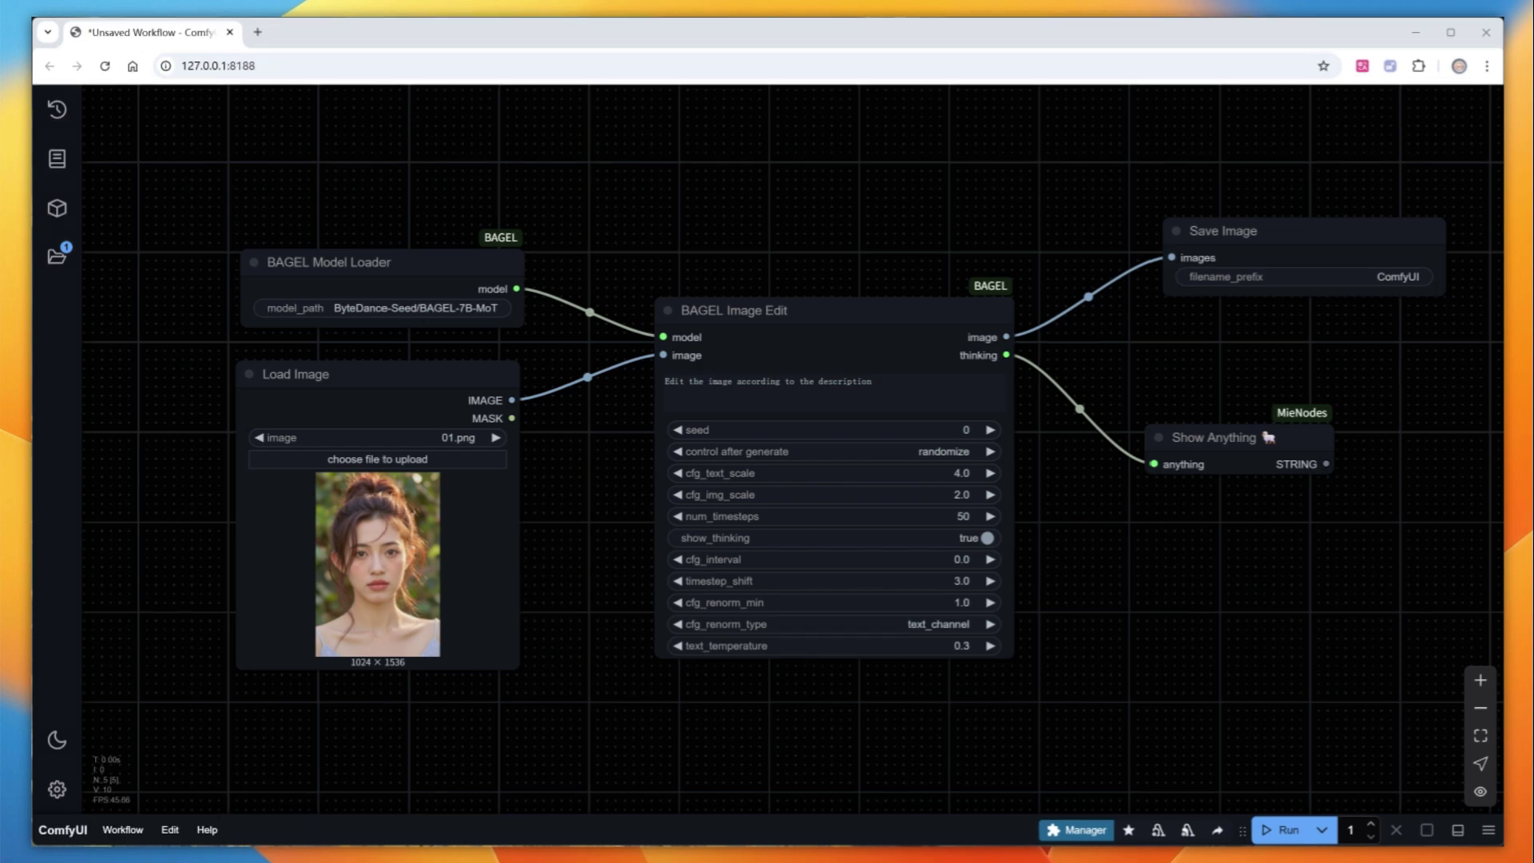
Replace the BAGEL Image Edit prompt with "Transform the image into an animated style." and run the workflow
{"action": "left_click", "coordinate": [909, 387]}
{"action": "left_click_drag", "start_coordinate": [909, 387], "coordinate": [616, 386]}
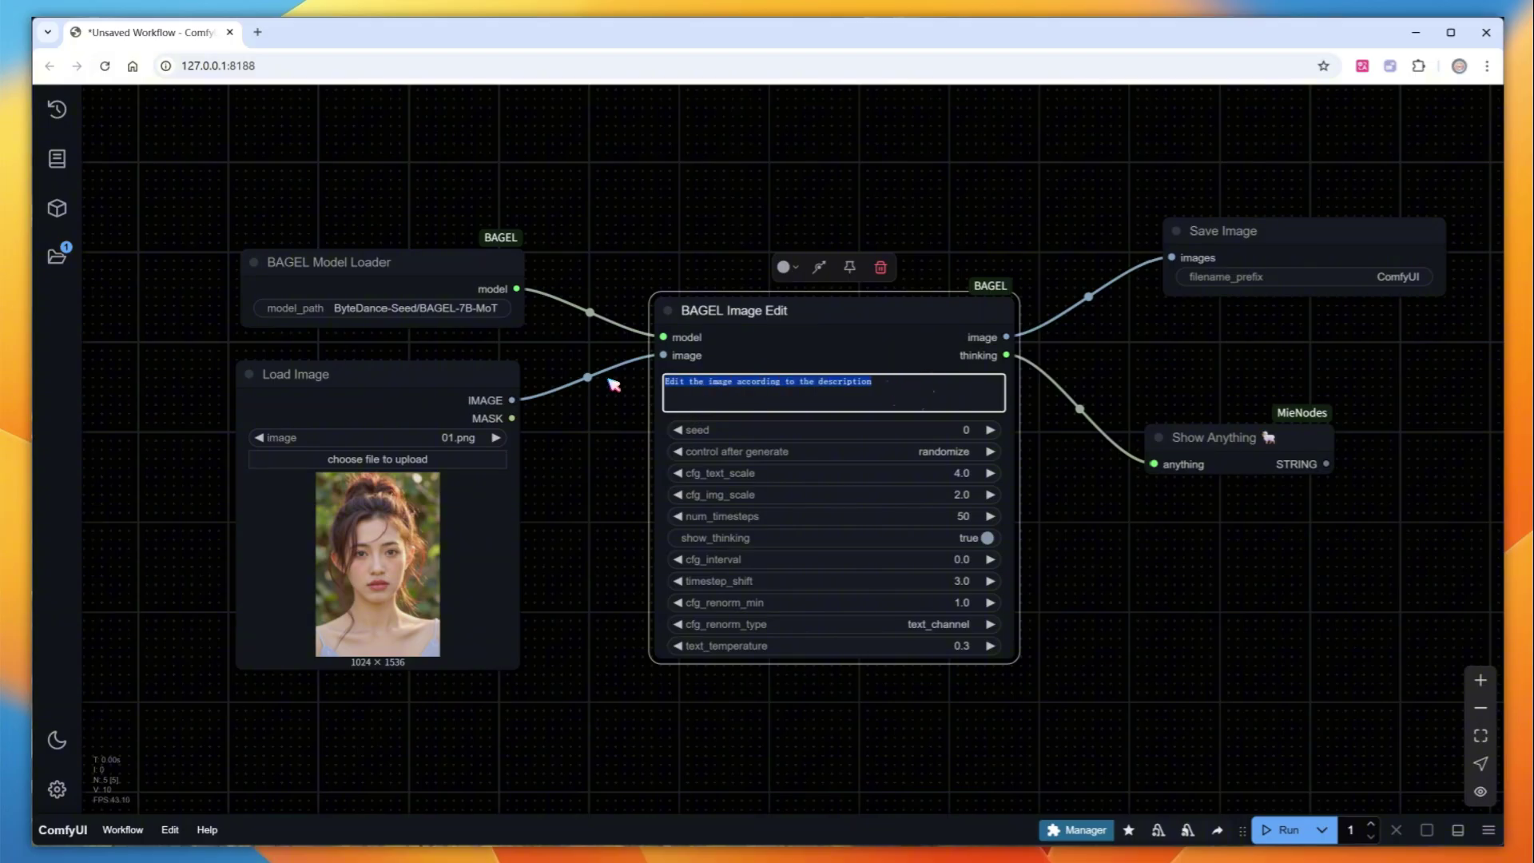
{"action": "type", "text": "Transform the image into an animated style."}
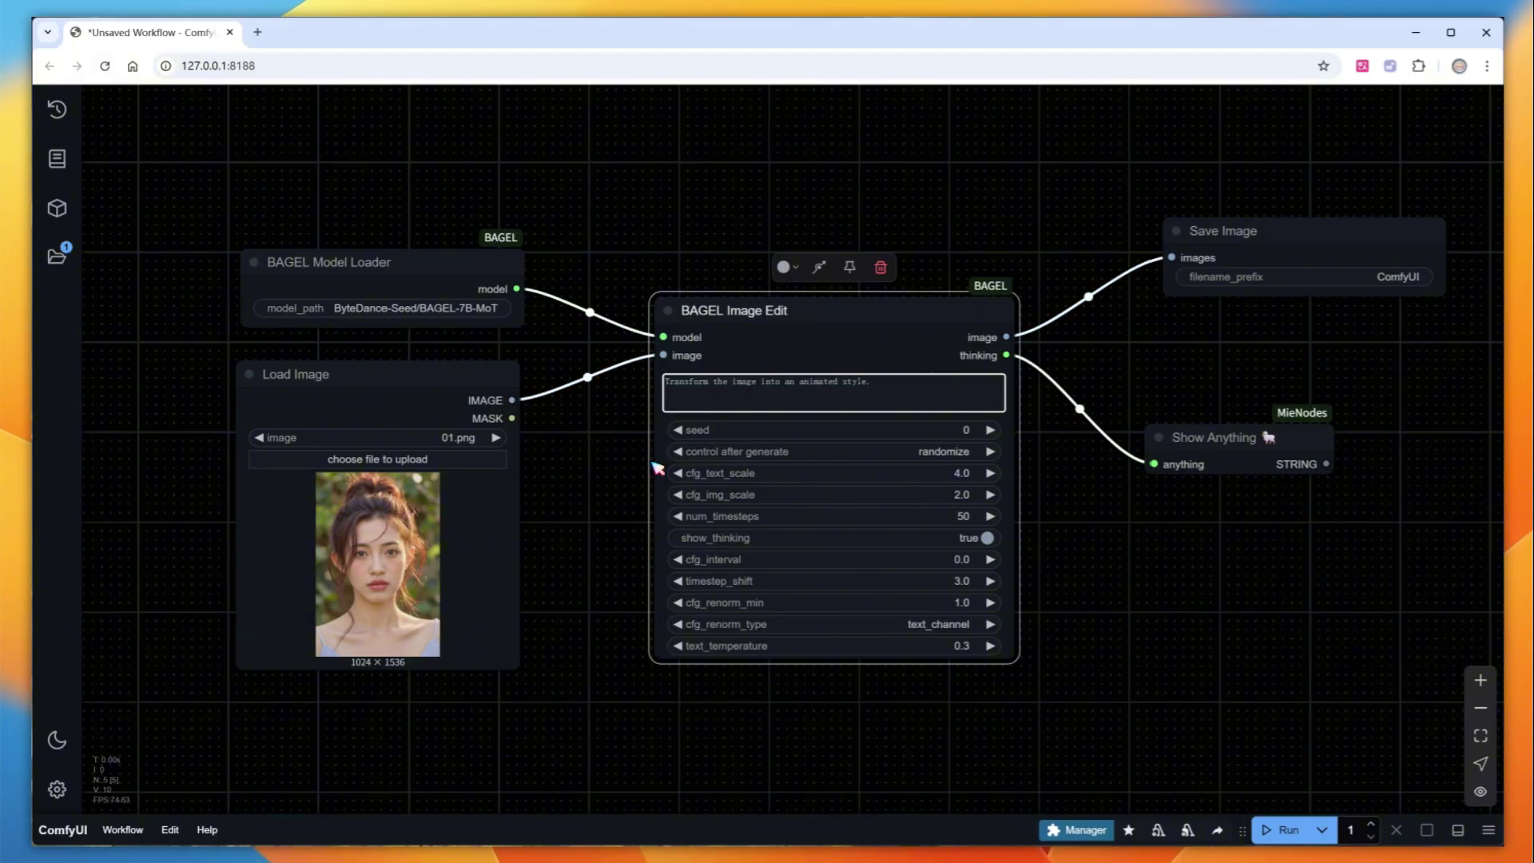
{"action": "left_click", "coordinate": [1291, 830]}
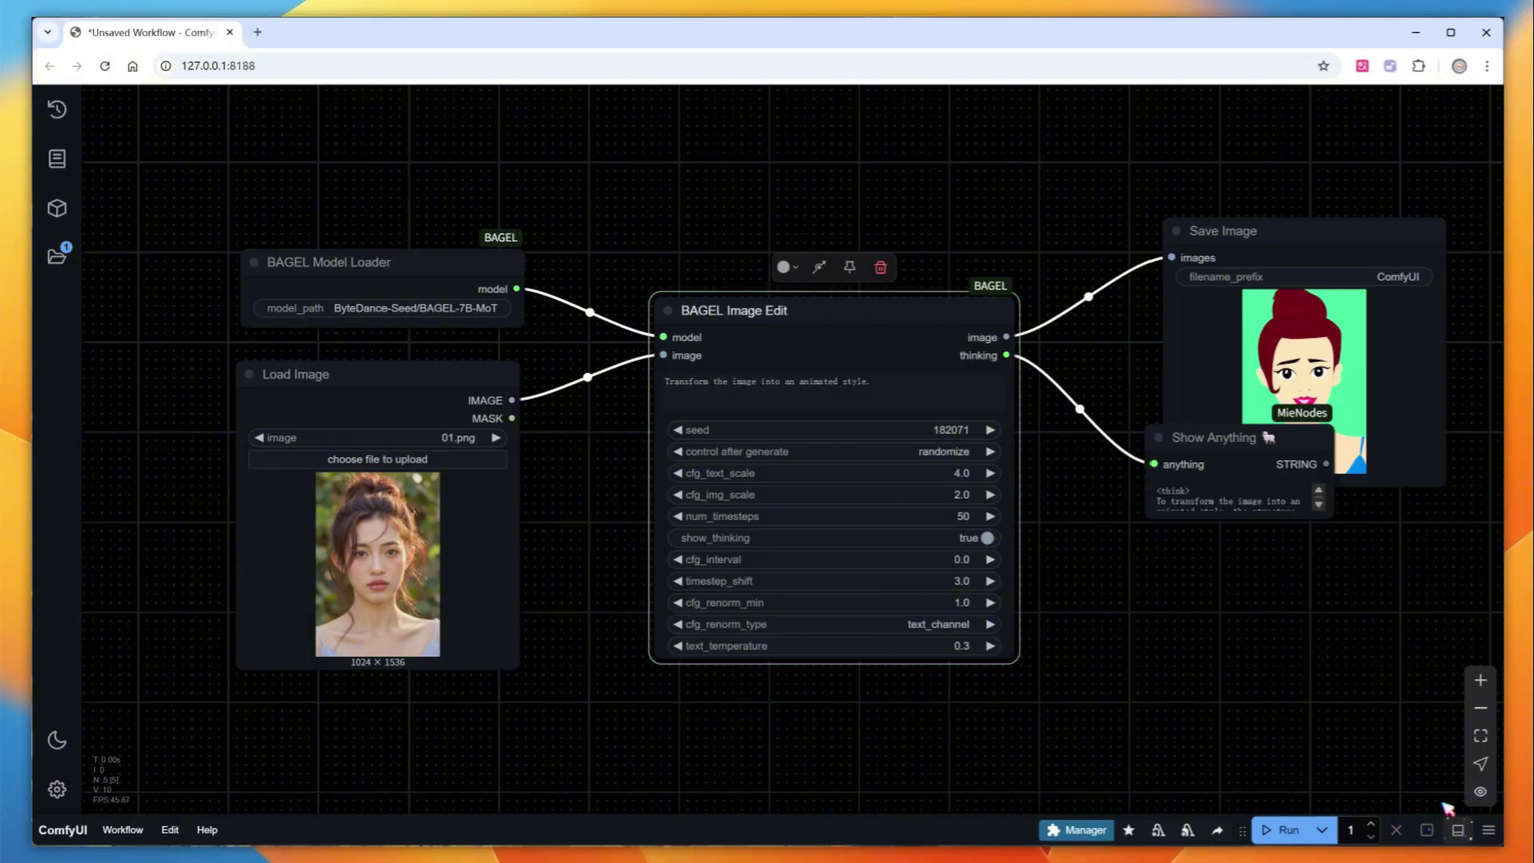
Move the Show Anything node below the Save Image preview, enlarge it to fit its text, and inspect the animated-style portrait
{"action": "left_click_drag", "start_coordinate": [1214, 438], "coordinate": [1214, 514]}
{"action": "left_click_drag", "start_coordinate": [1341, 600], "coordinate": [1387, 747]}
{"action": "scroll", "coordinate": [1402, 408], "scroll_direction": "up", "scroll_amount": 8}
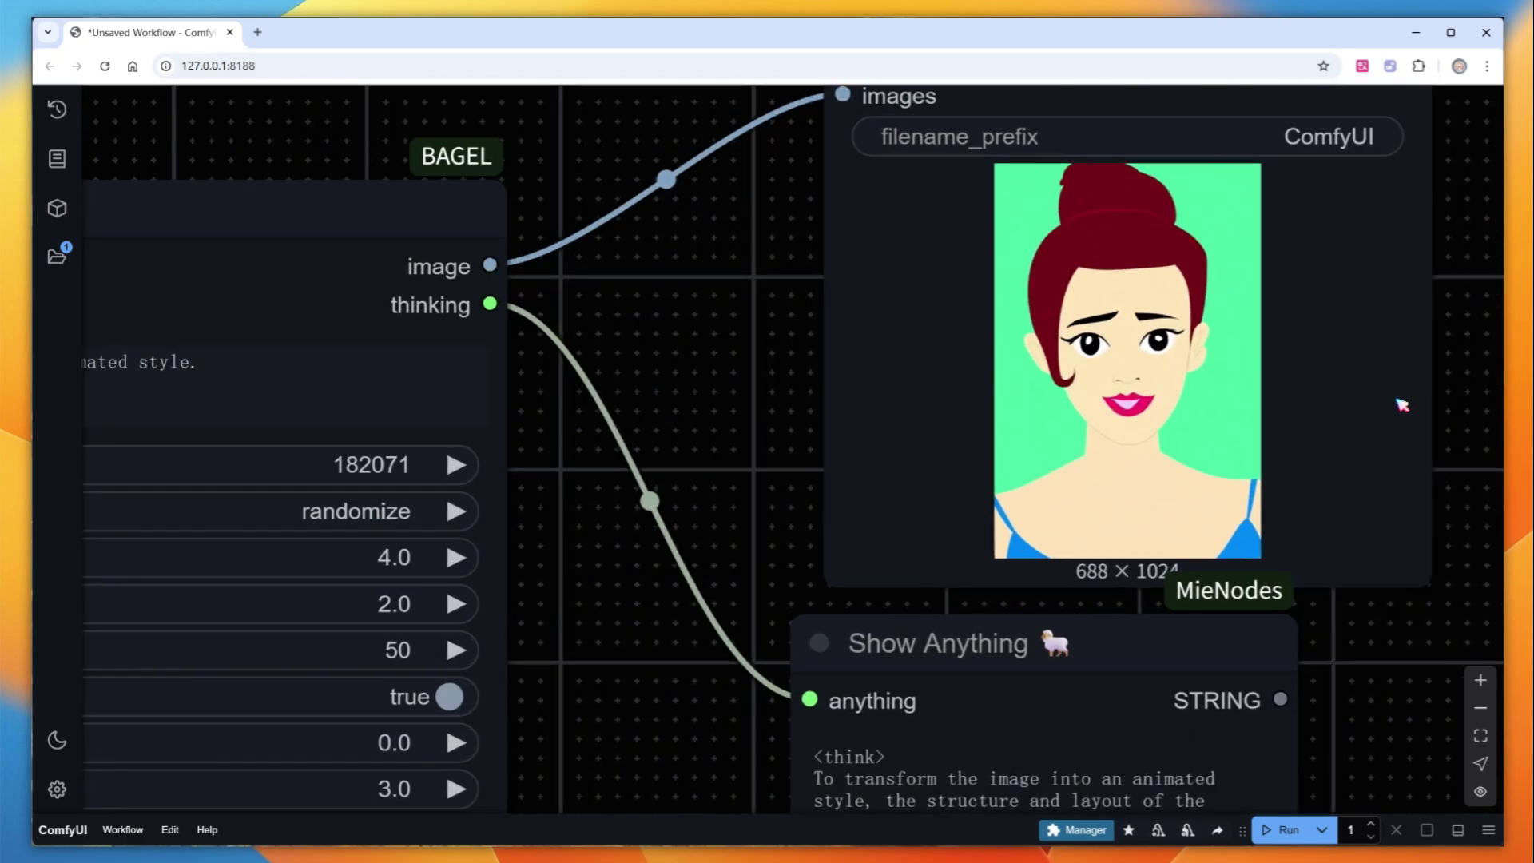
{"action": "scroll", "coordinate": [1401, 405], "scroll_direction": "down", "scroll_amount": 8}
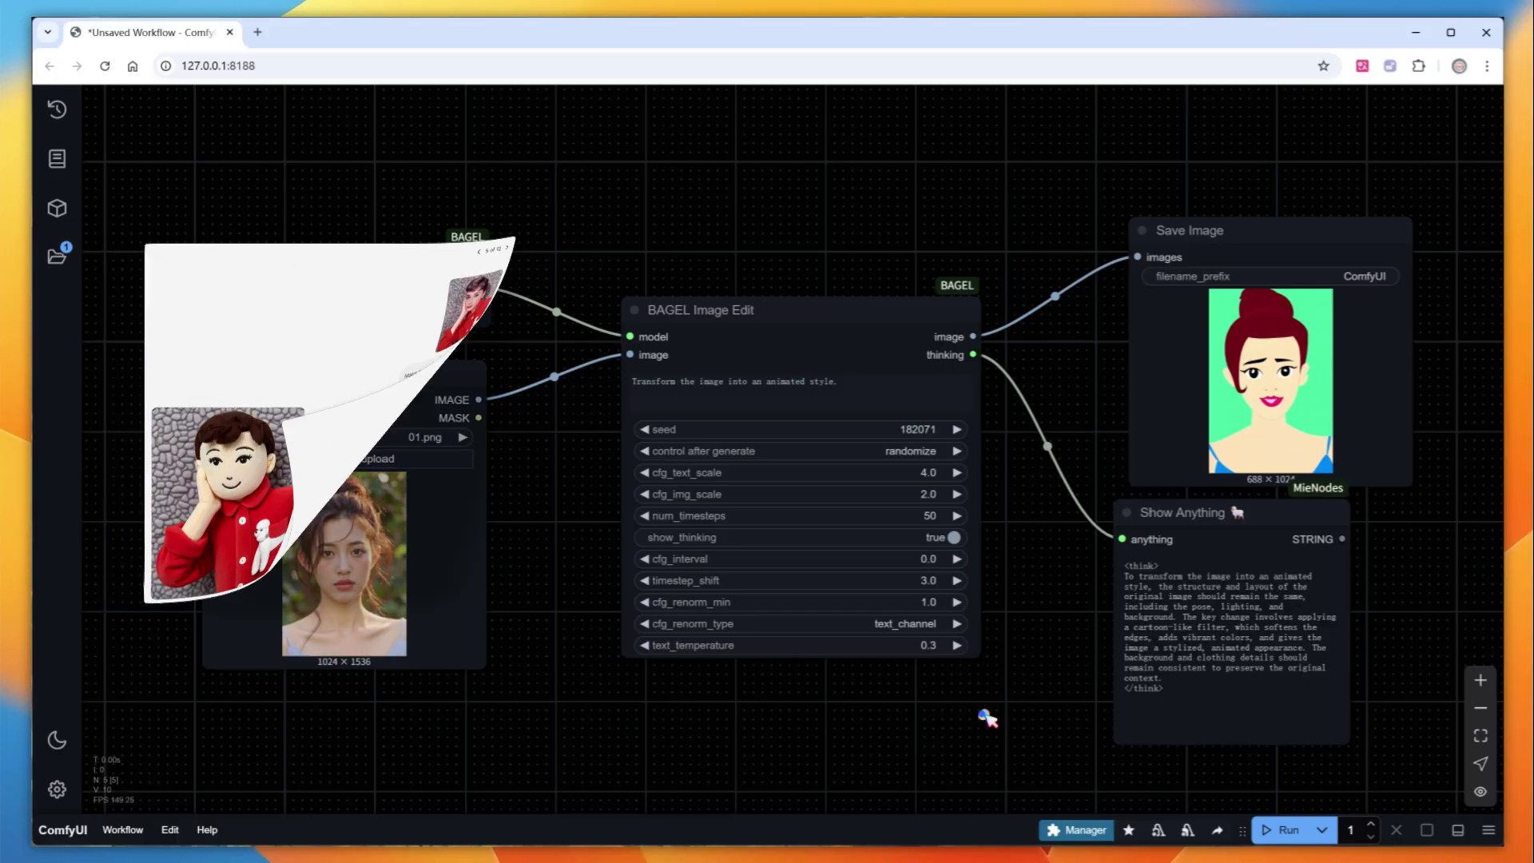
Replace the BAGEL Image Edit prompt with "make her a Jellycat plush toy." and run the workflow
{"action": "scroll", "coordinate": [664, 390], "scroll_direction": "up", "scroll_amount": 6}
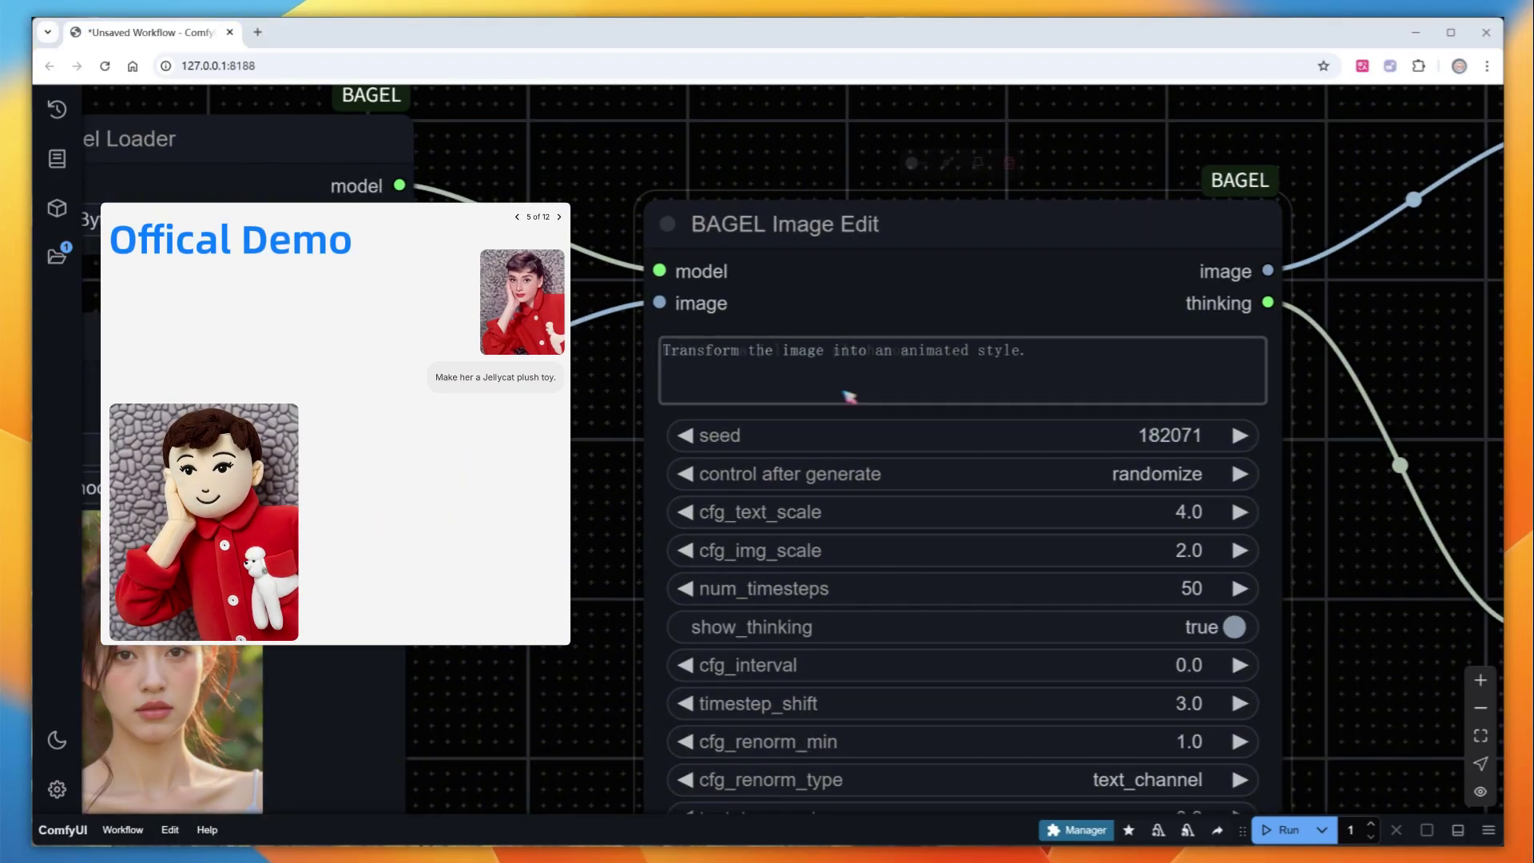
{"action": "key", "text": "ctrl+a"}
{"action": "type", "text": "make her a Jellycat plush toy."}
{"action": "key", "text": "ctrl+Return"}
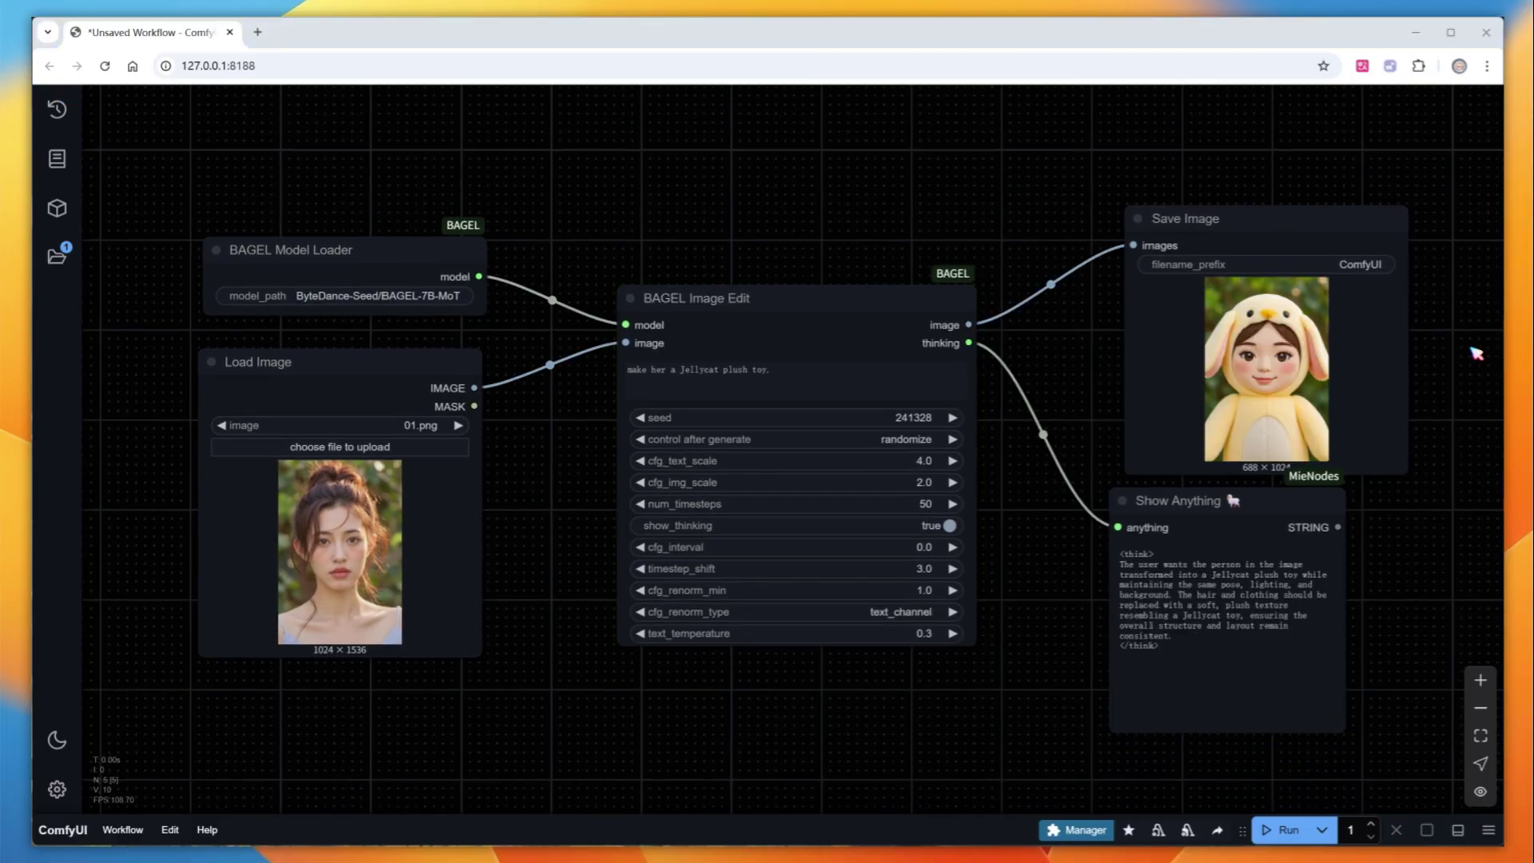
Examine the generated plush toy and chibi Polaroid images up close in the Save Image node
{"action": "scroll", "coordinate": [1476, 353], "scroll_direction": "up", "scroll_amount": 10}
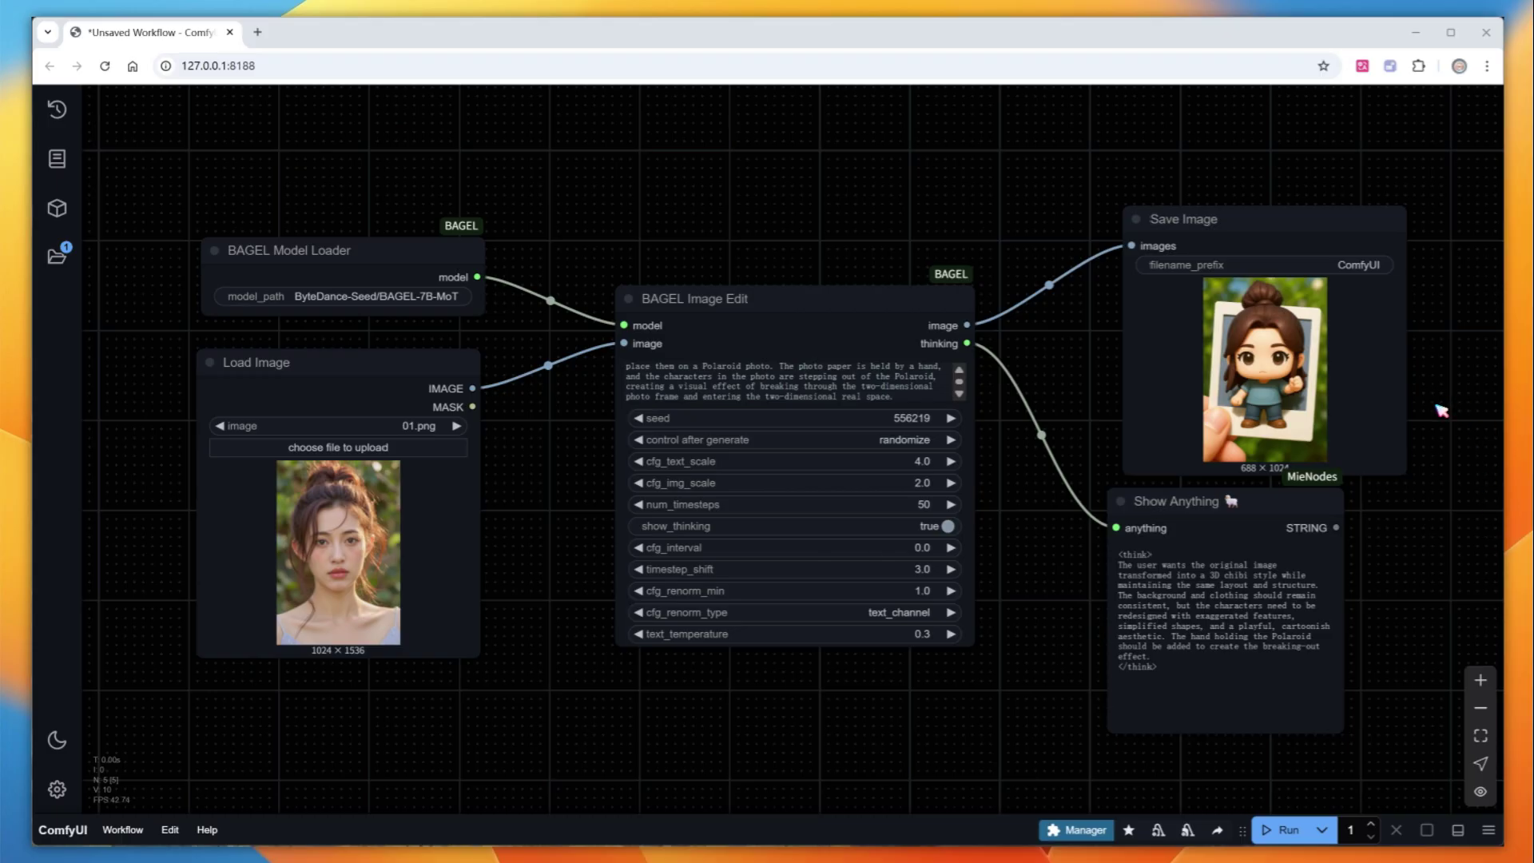
{"action": "scroll", "coordinate": [1357, 391], "scroll_direction": "up", "scroll_amount": 15}
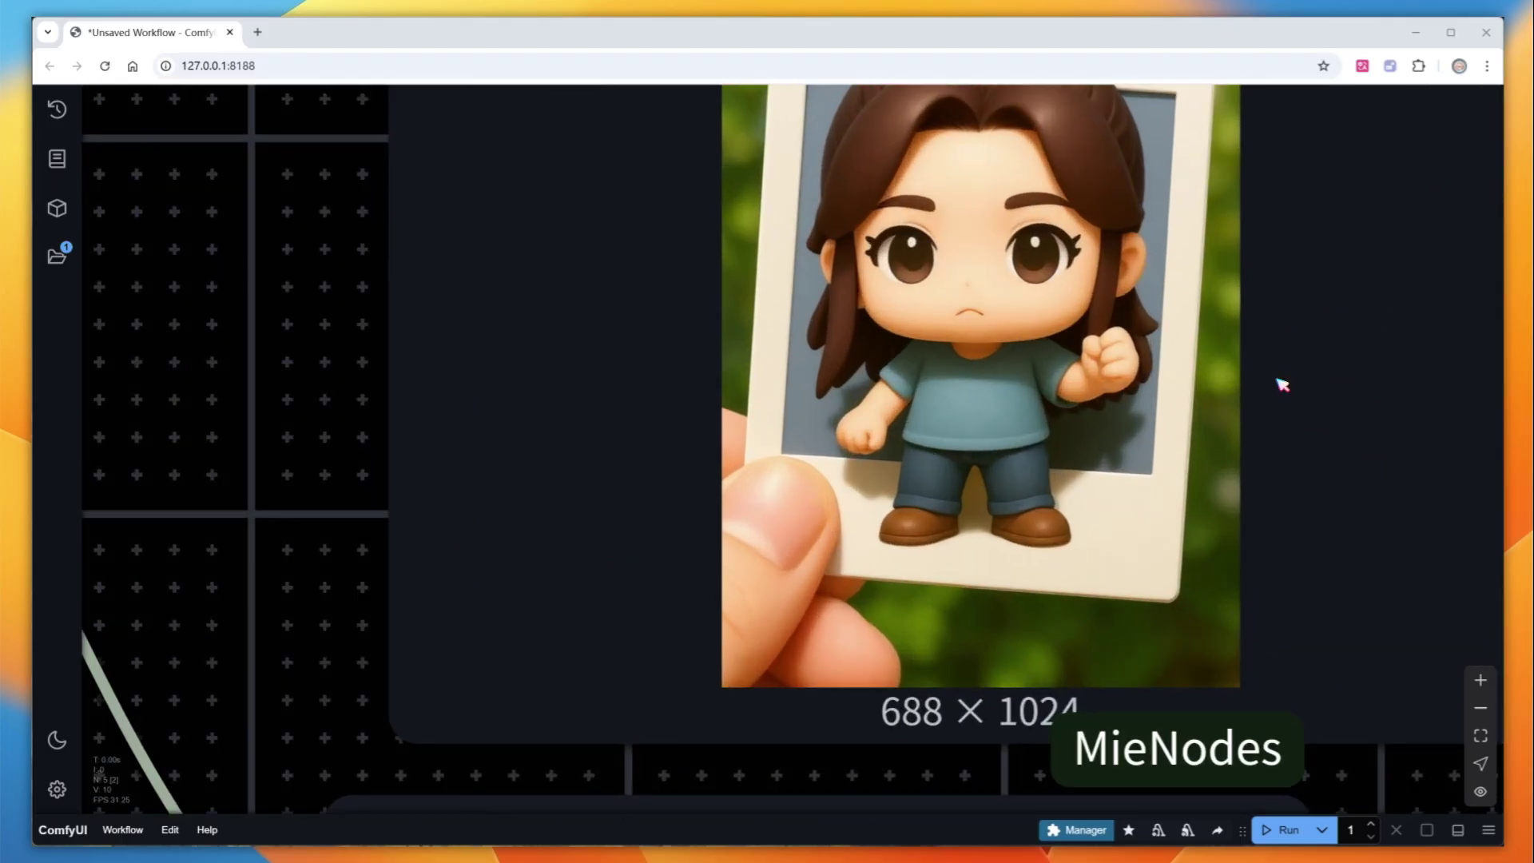
{"action": "scroll", "coordinate": [1282, 385], "scroll_direction": "down", "scroll_amount": 1}
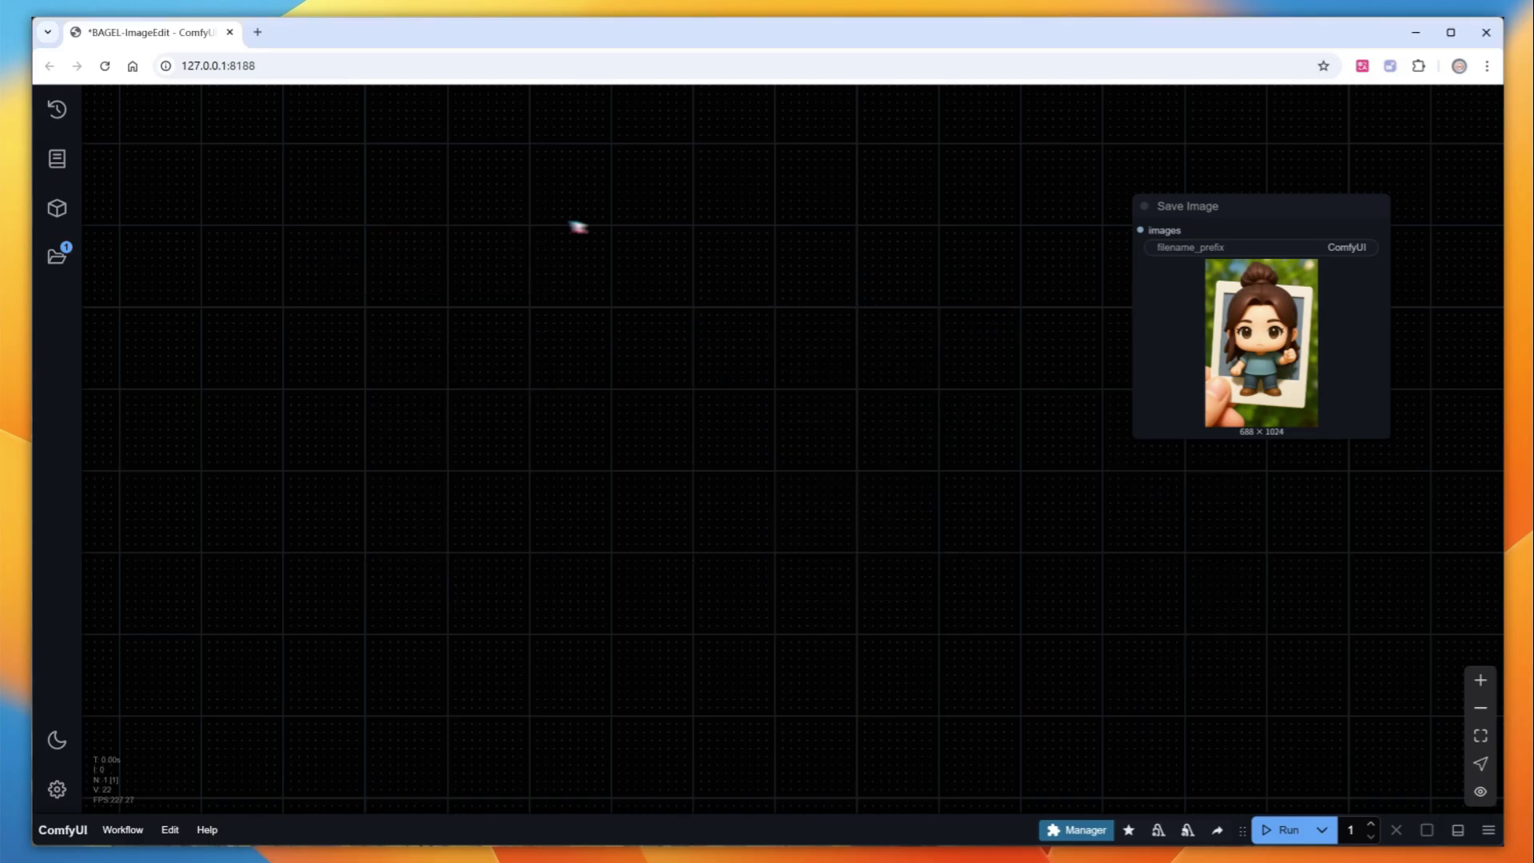
Delete the remaining Save Image node and add a BAGEL Image Understanding node to the canvas
{"action": "left_click", "coordinate": [1294, 247]}
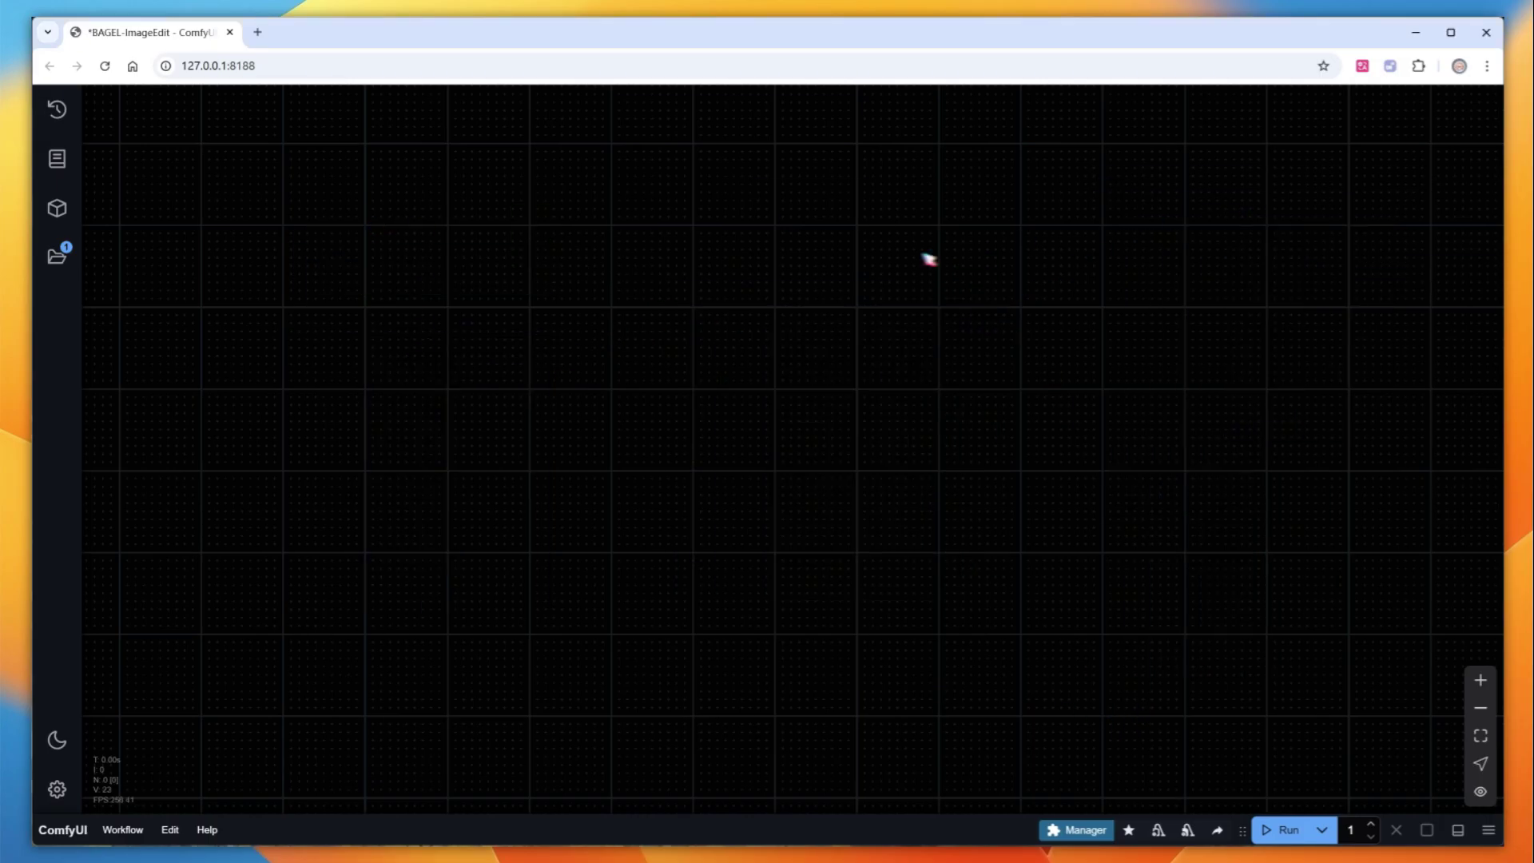
{"action": "double_click", "coordinate": [738, 292]}
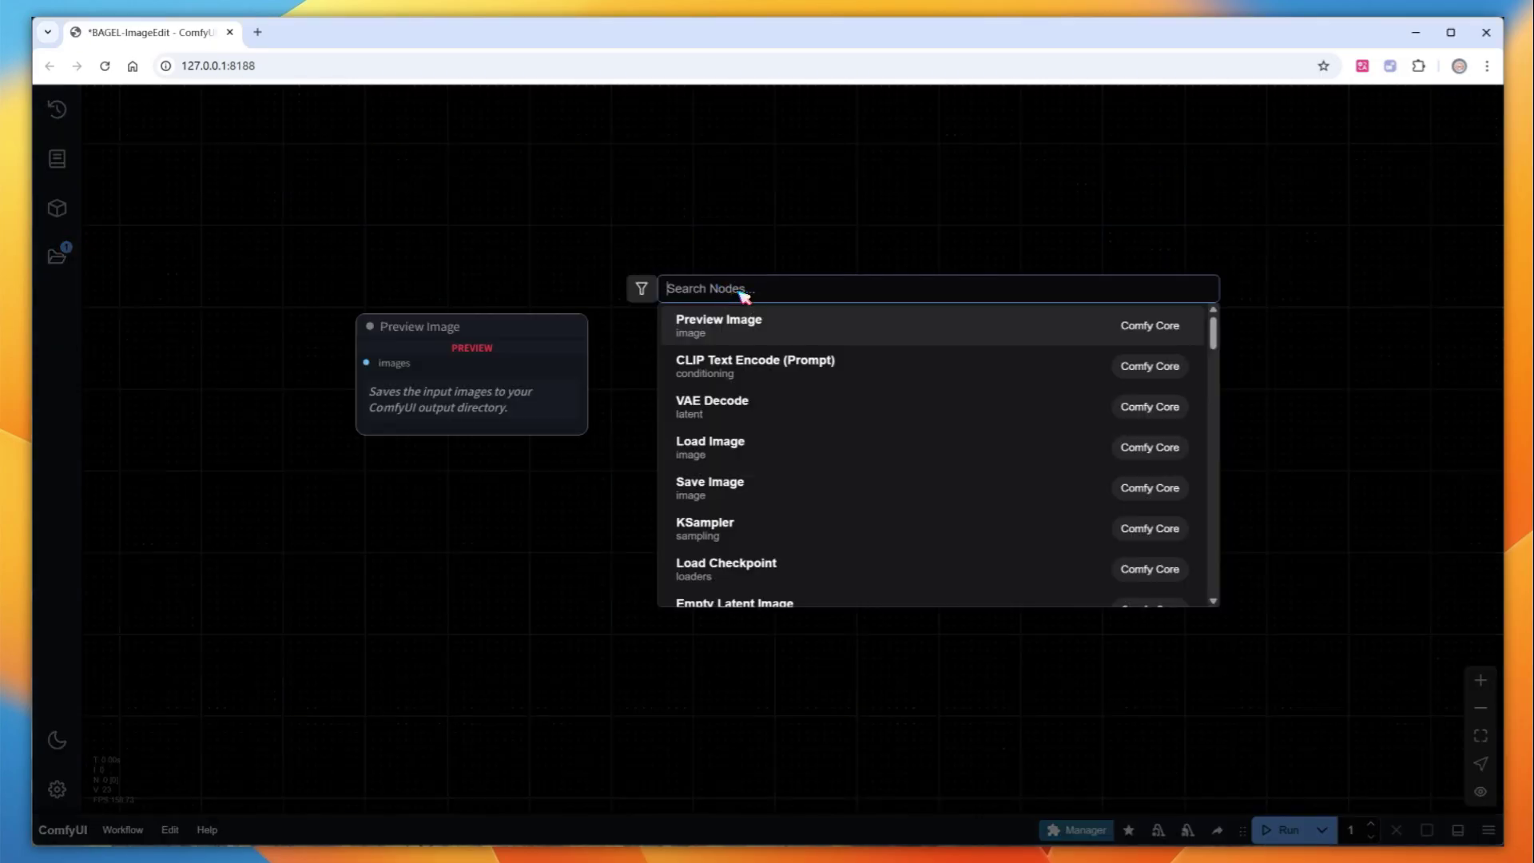
{"action": "type", "text": "bag"}
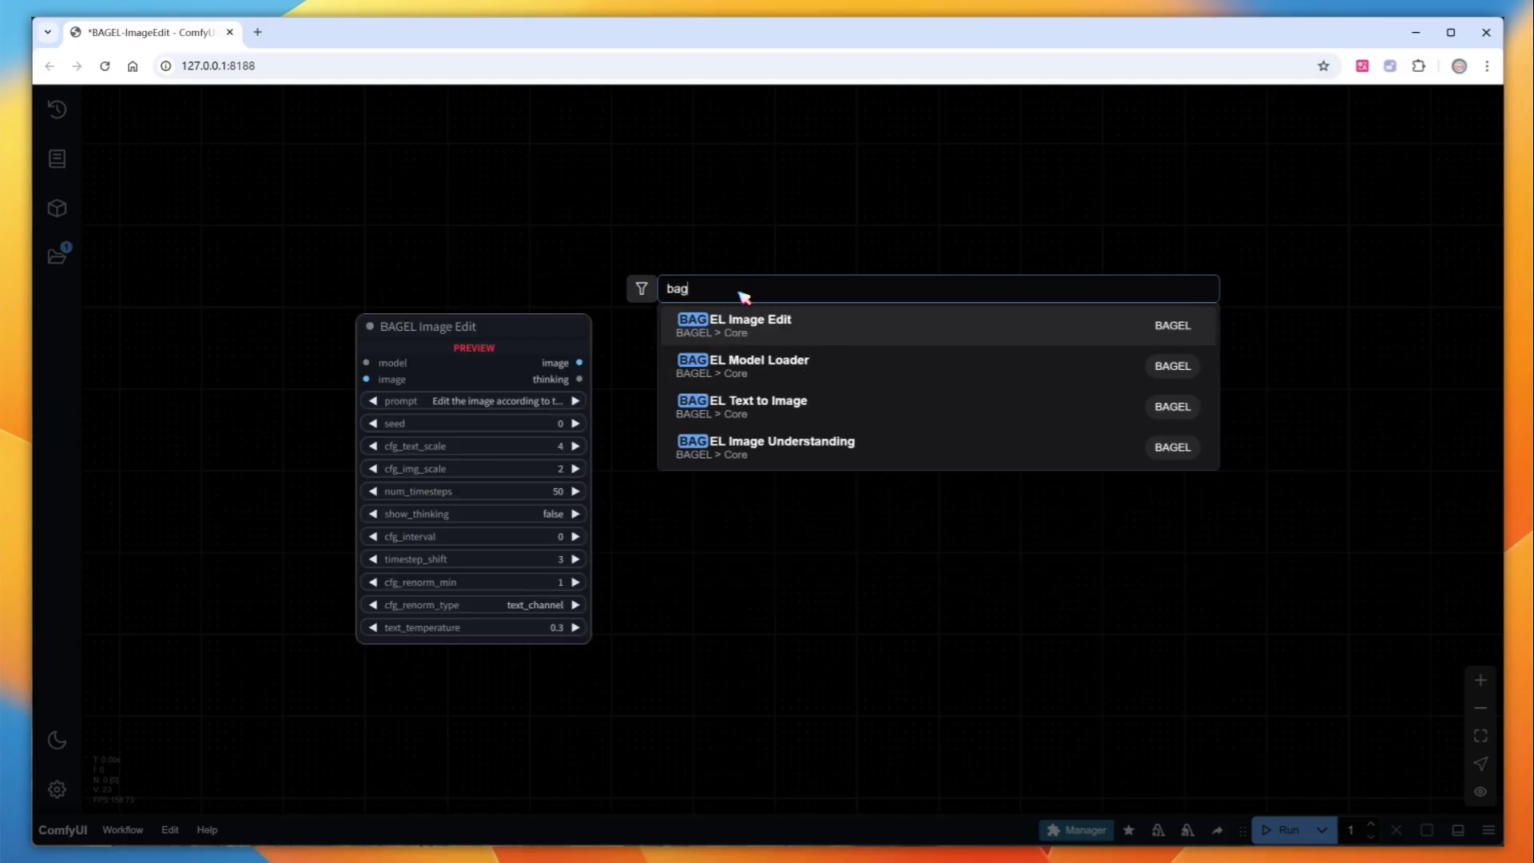
{"action": "left_click", "coordinate": [819, 445]}
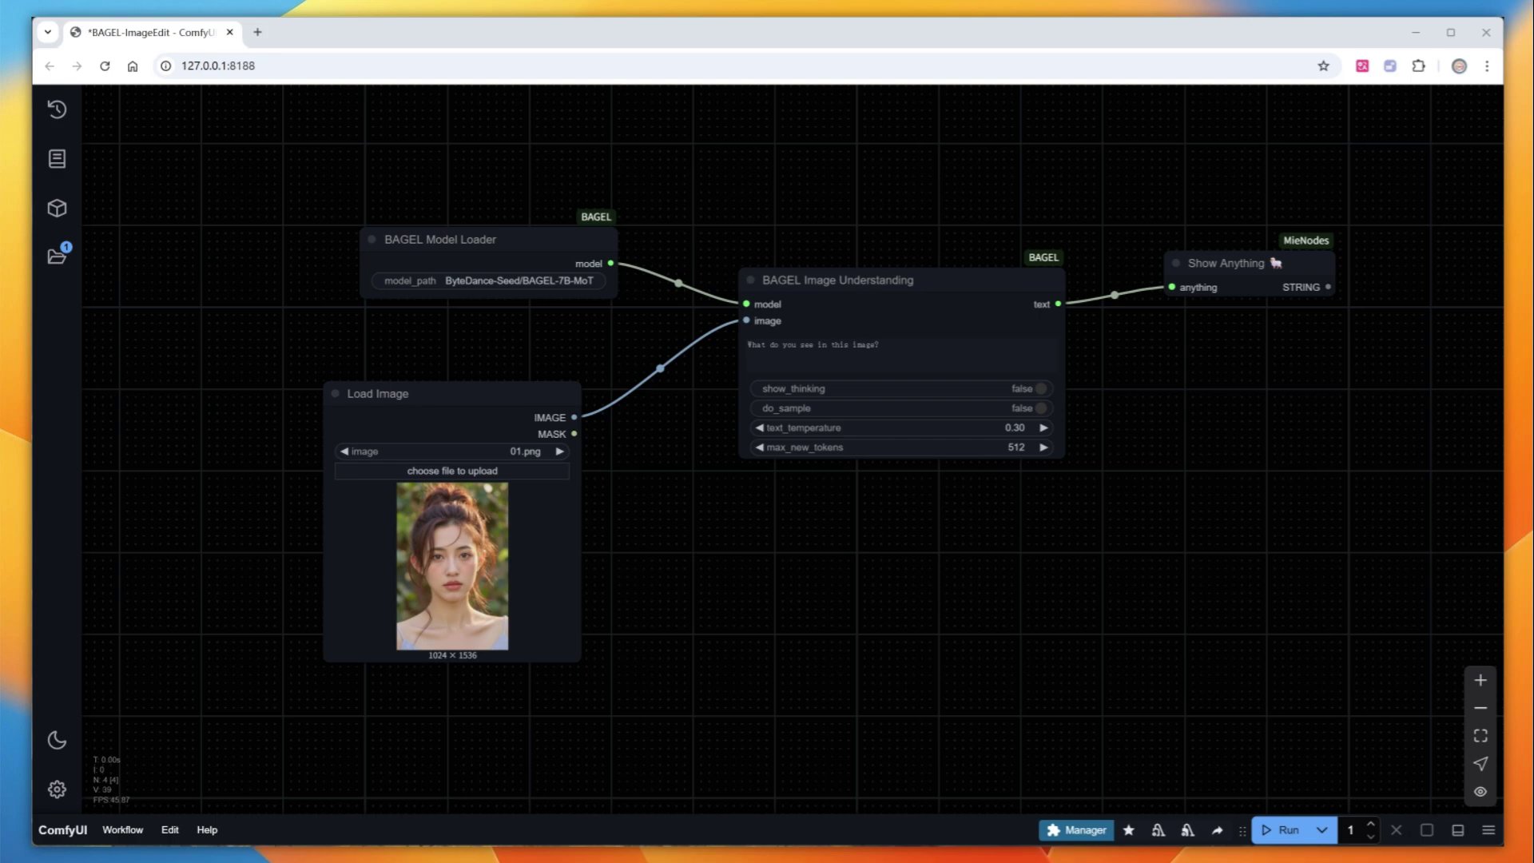
Replace the BAGEL Image Understanding prompt with "详细描述图片内容" and run the workflow
{"action": "left_click", "coordinate": [914, 352]}
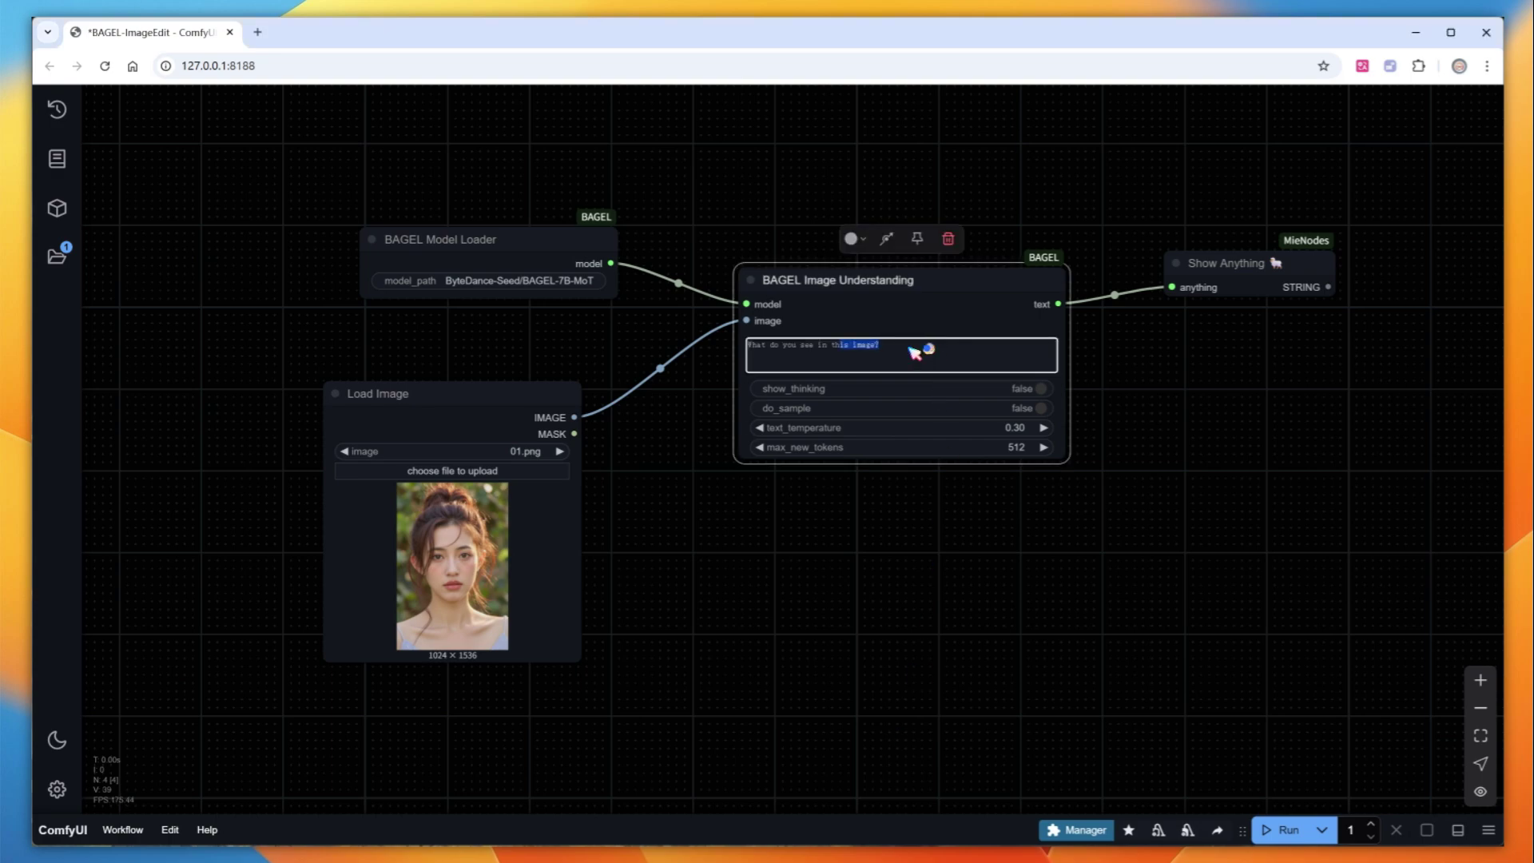
{"action": "left_click_drag", "start_coordinate": [914, 351], "coordinate": [616, 346]}
{"action": "type", "text": "t"}
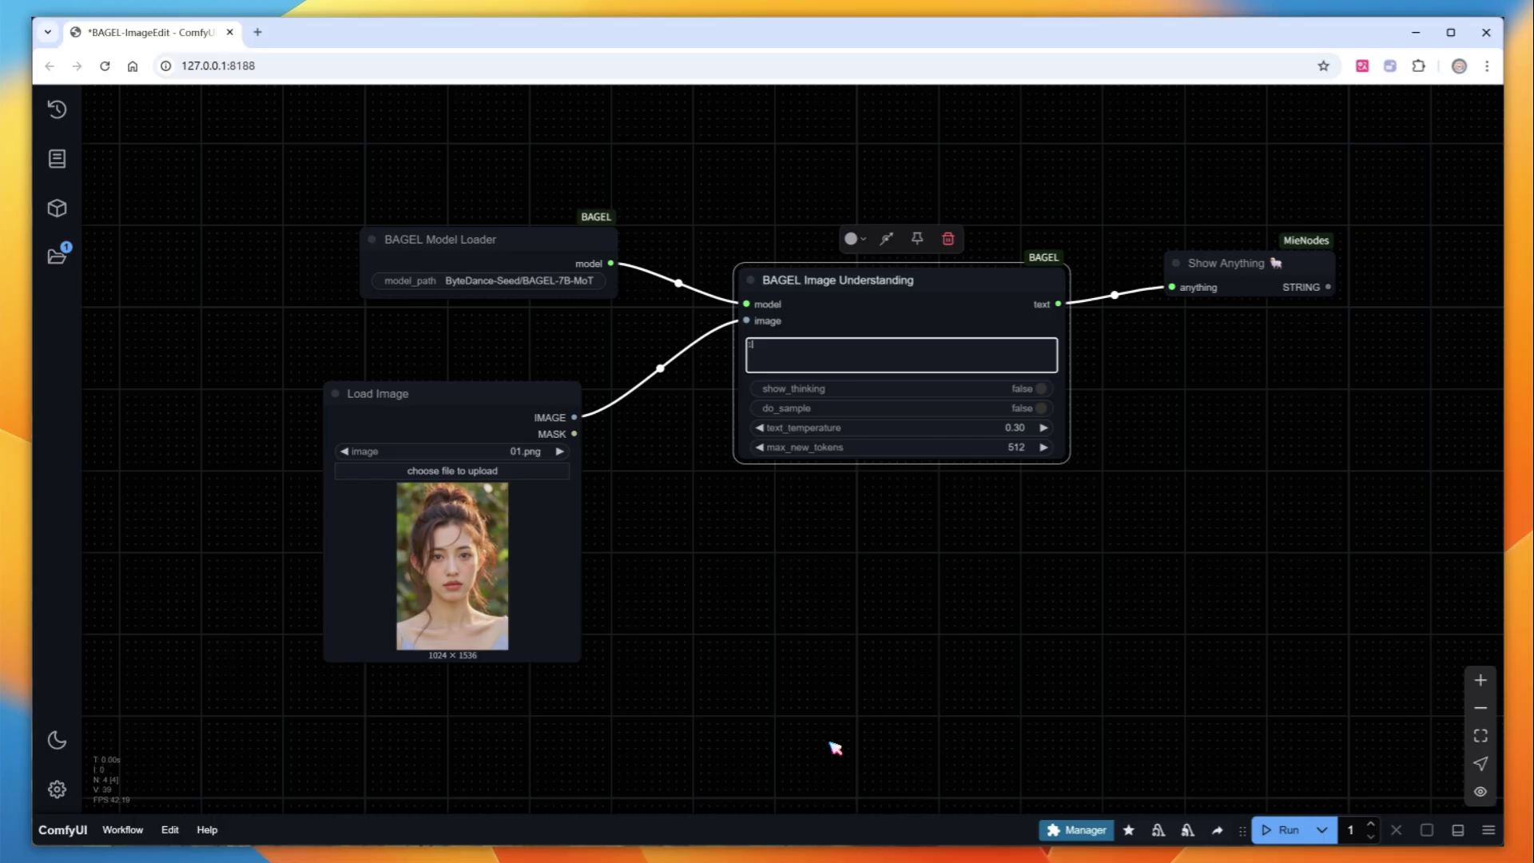
{"action": "key", "text": "BackSpace"}
{"action": "type", "text": "详细"}
{"action": "type", "text": "描述ltt"}
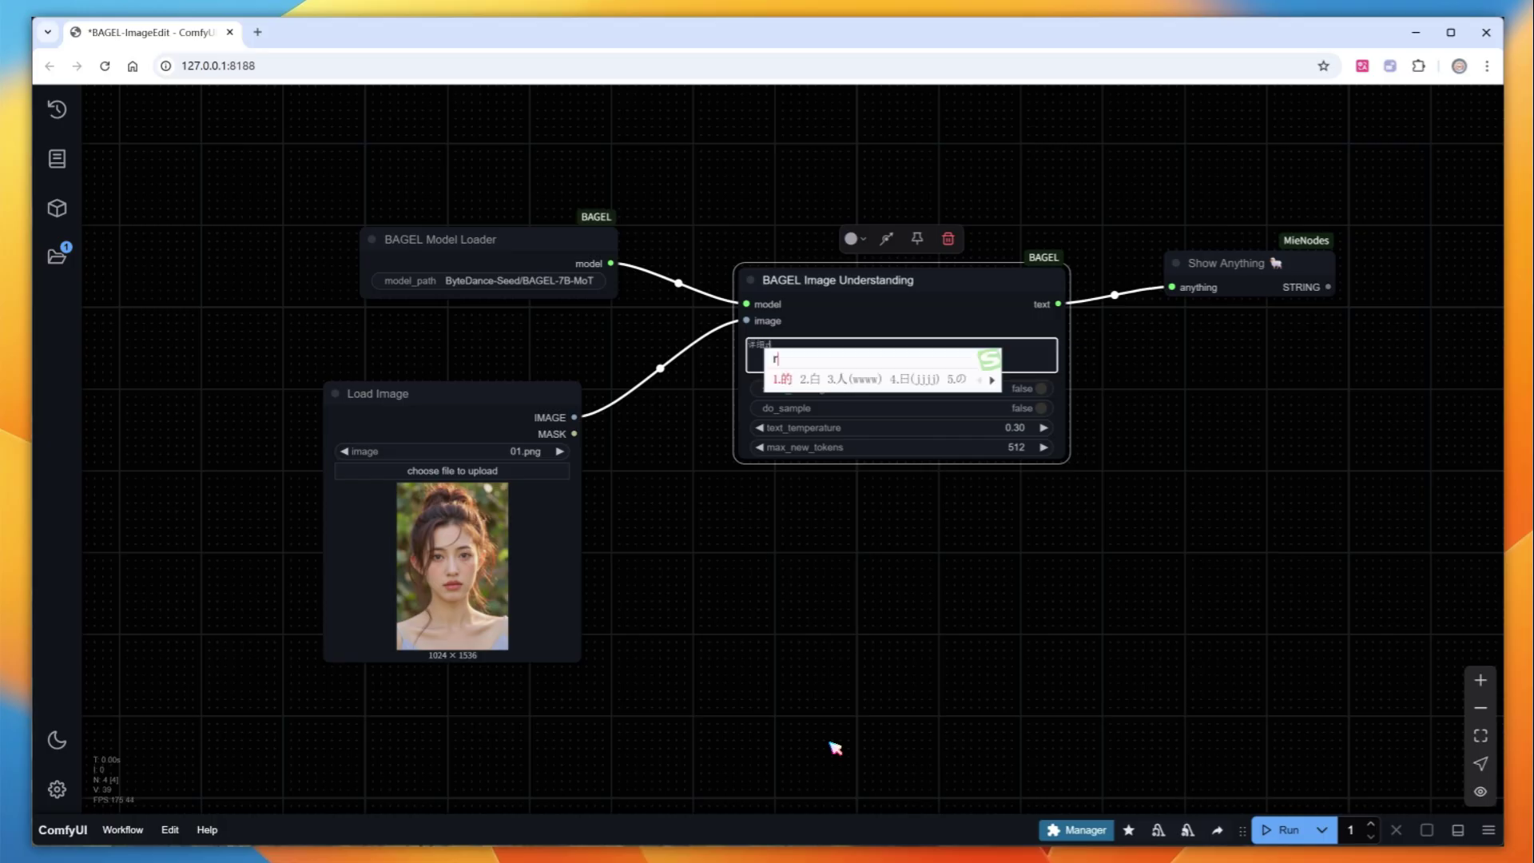
{"action": "key", "text": "space"}
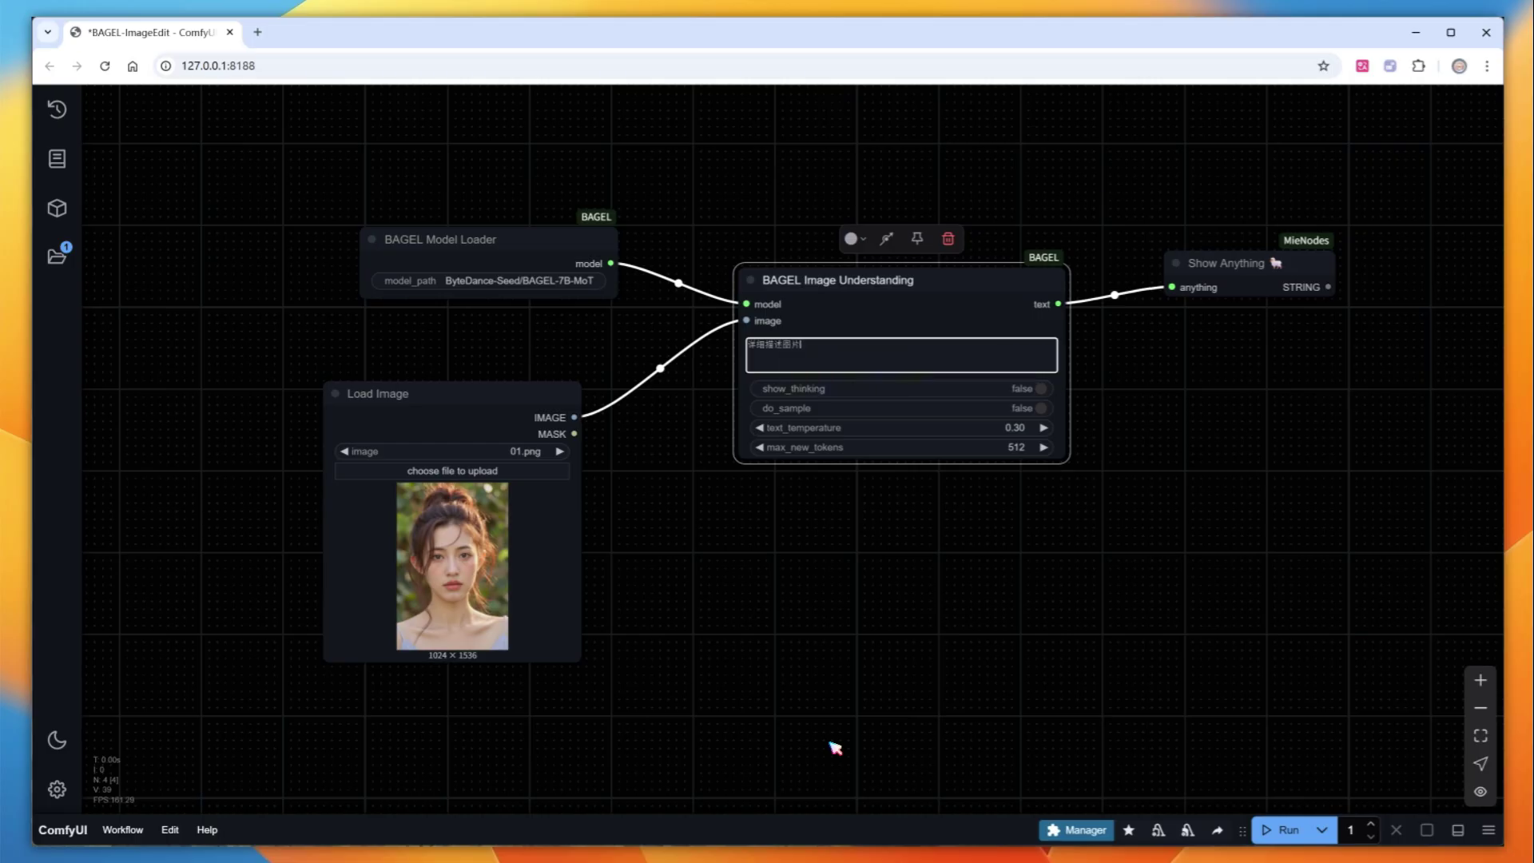
{"action": "type", "text": "内容"}
{"action": "left_click", "coordinate": [1281, 829]}
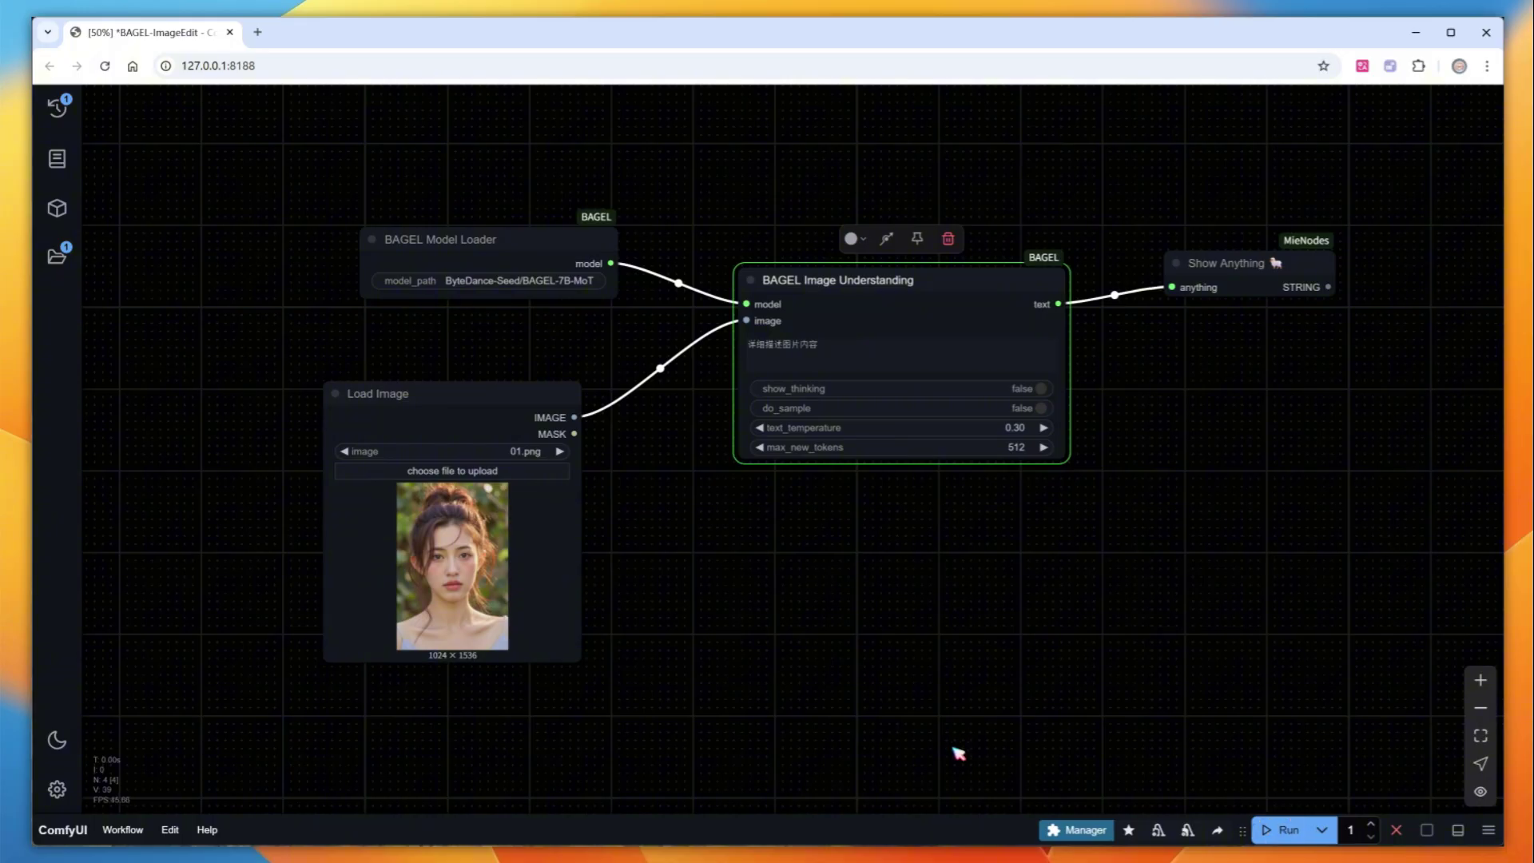
Enlarge the Show Anything node until the full image description fits, and read the text up close
{"action": "left_click", "coordinate": [926, 754]}
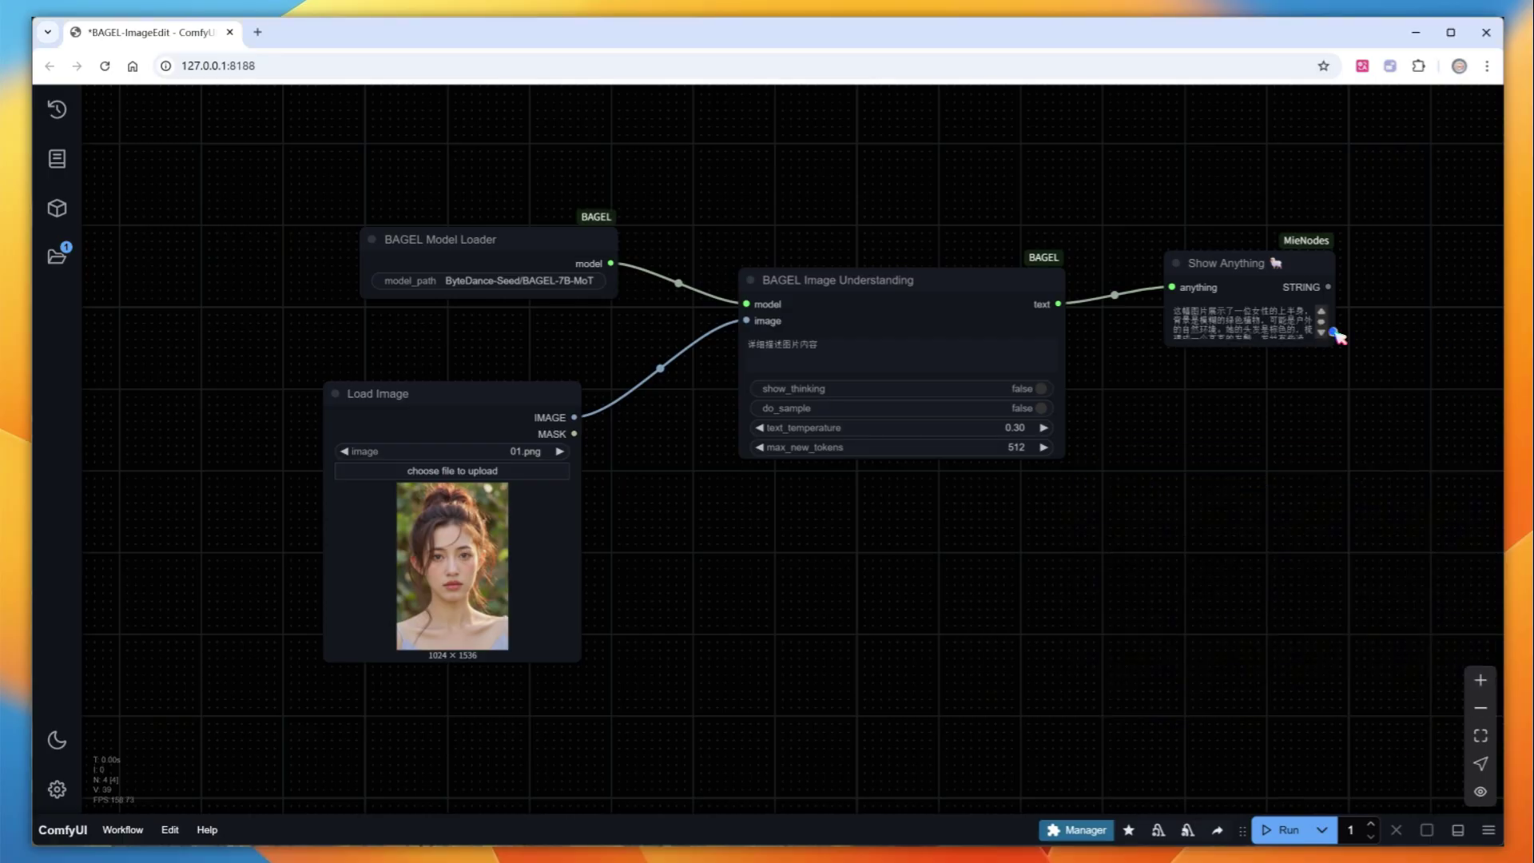
{"action": "left_click_drag", "start_coordinate": [1332, 333], "coordinate": [1487, 521]}
{"action": "left_click", "coordinate": [1386, 305]}
{"action": "scroll", "coordinate": [1462, 345], "scroll_direction": "up", "scroll_amount": 7}
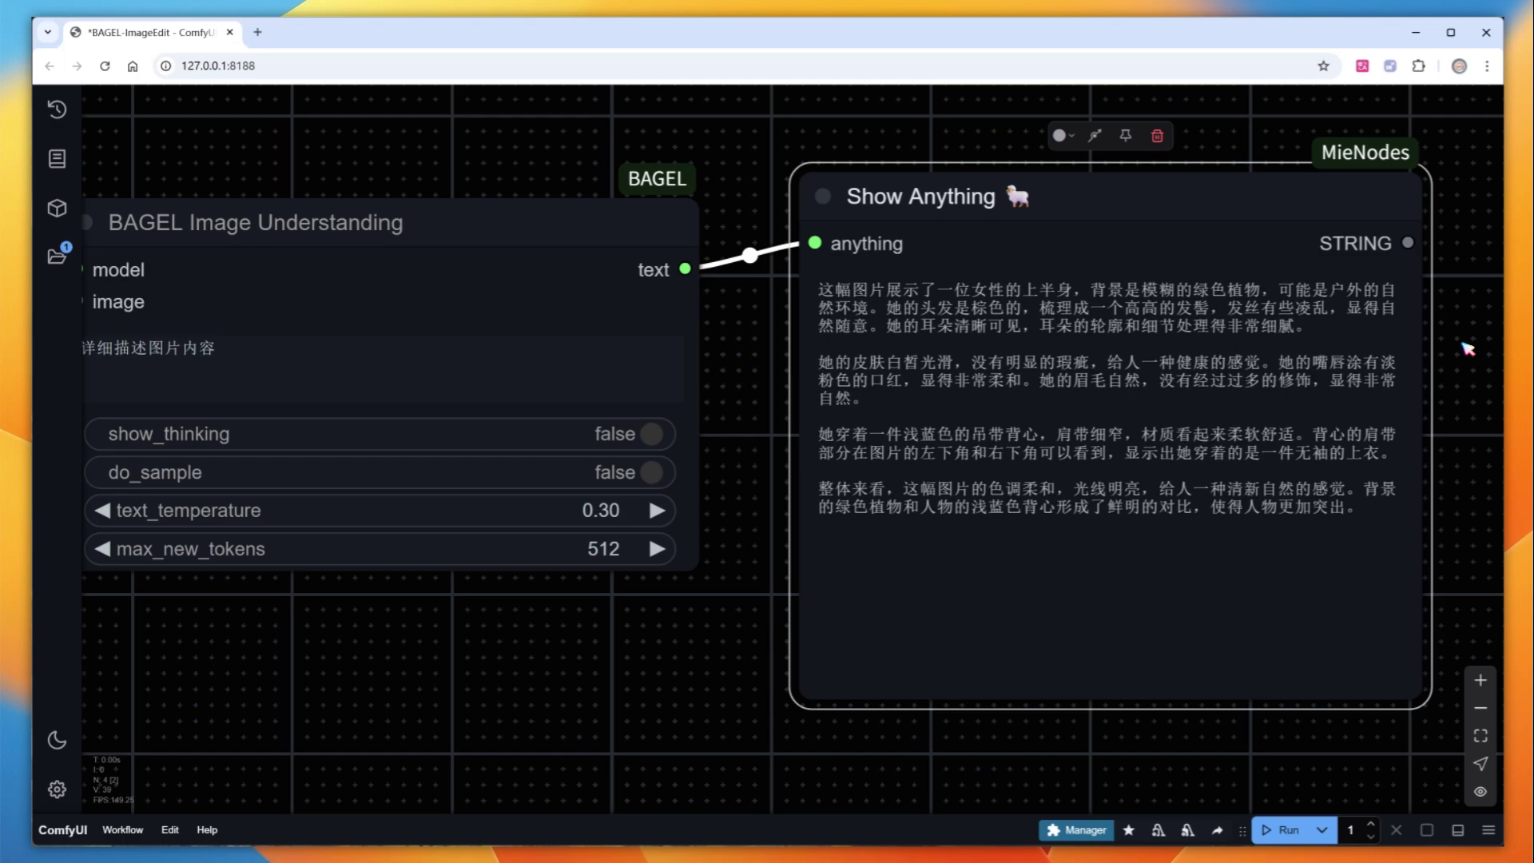
Replace the BAGEL Image Understanding prompt with "怎么扎一个她这样的发型呢", run the workflow and read the answer in the Show Anything node
{"action": "scroll", "coordinate": [1467, 348], "scroll_direction": "down", "scroll_amount": 5}
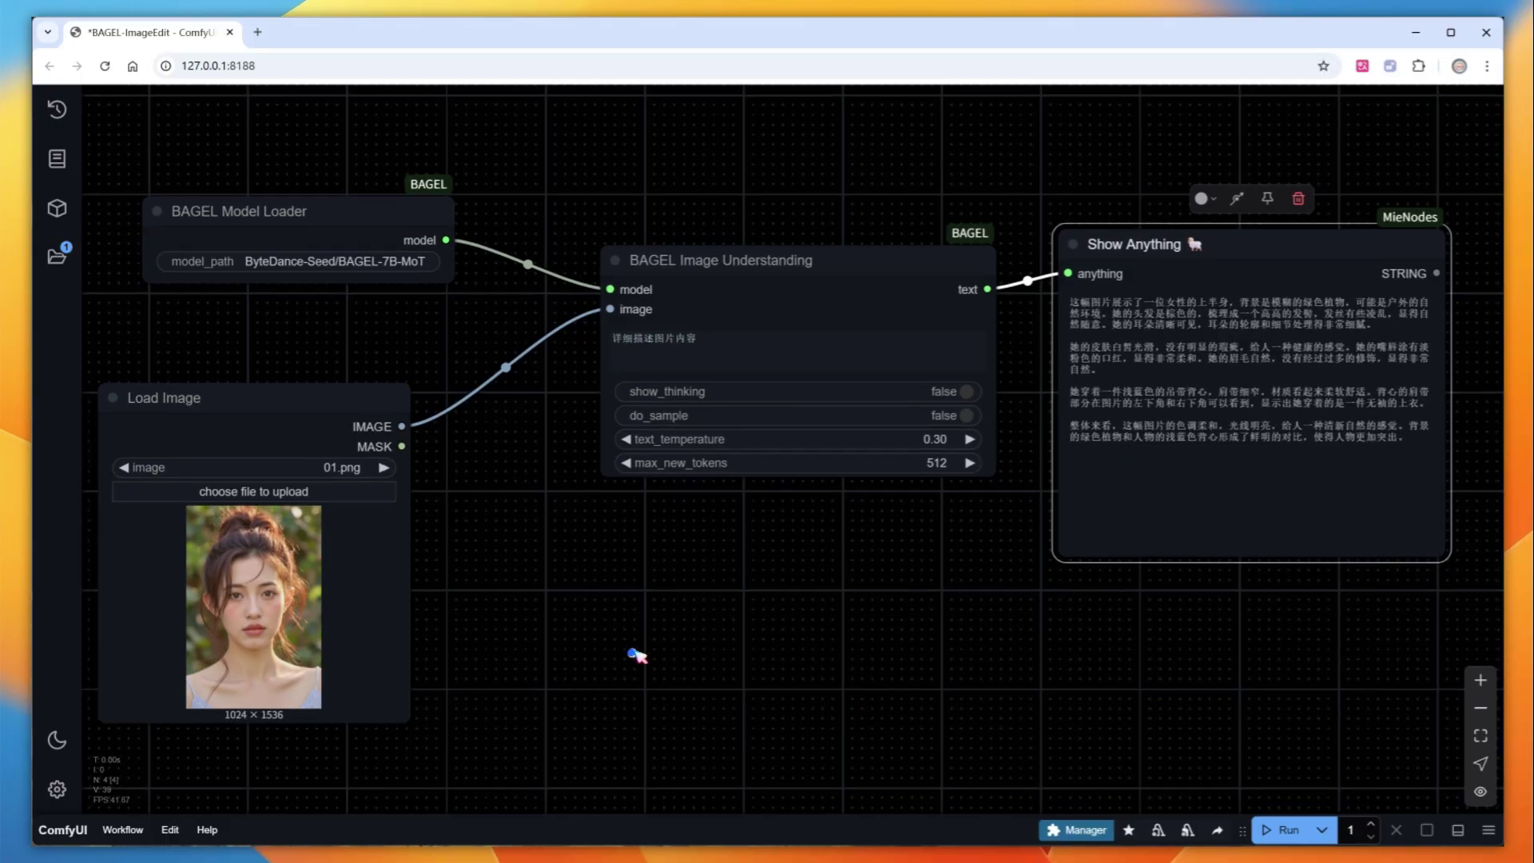
{"action": "triple_click", "coordinate": [783, 308]}
{"action": "type", "text": "怎么扎一相"}
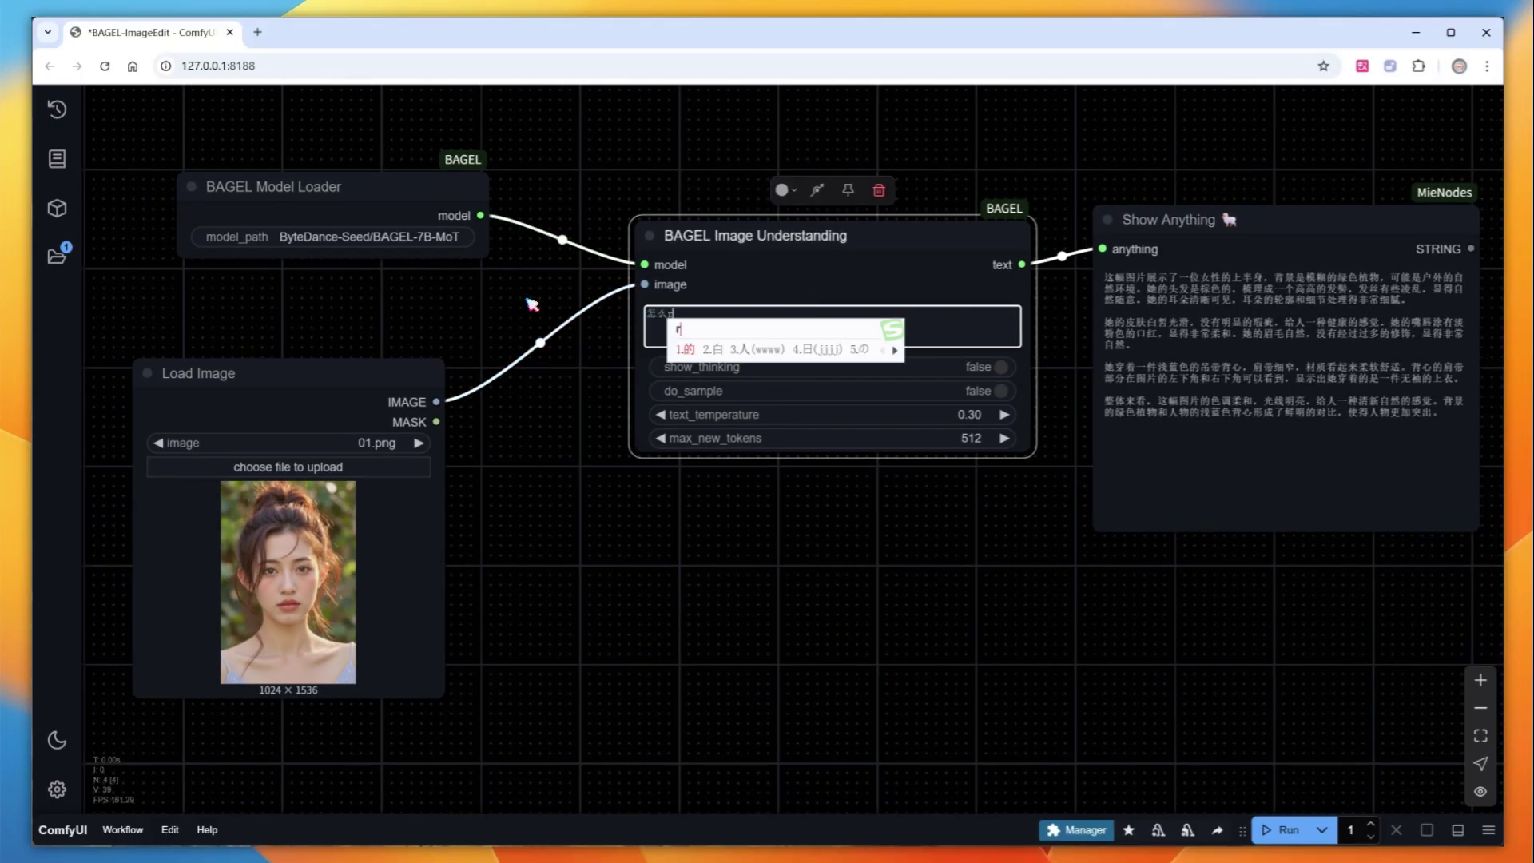
{"action": "type", "text": "她这样的发型呢"}
{"action": "key", "text": "ctrl+Return"}
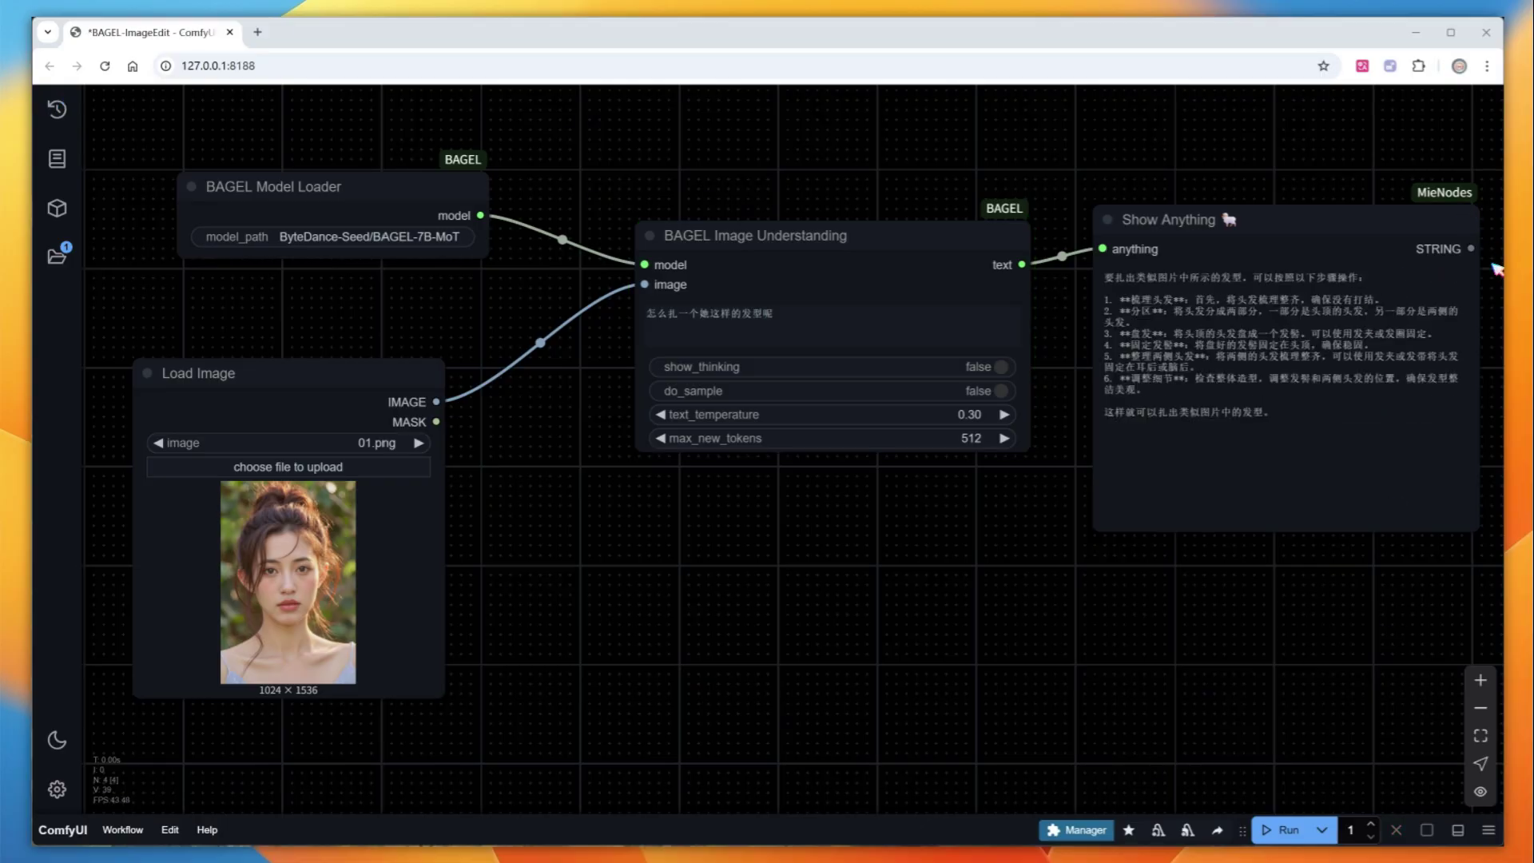
{"action": "scroll", "coordinate": [1492, 272], "scroll_direction": "up", "scroll_amount": 5}
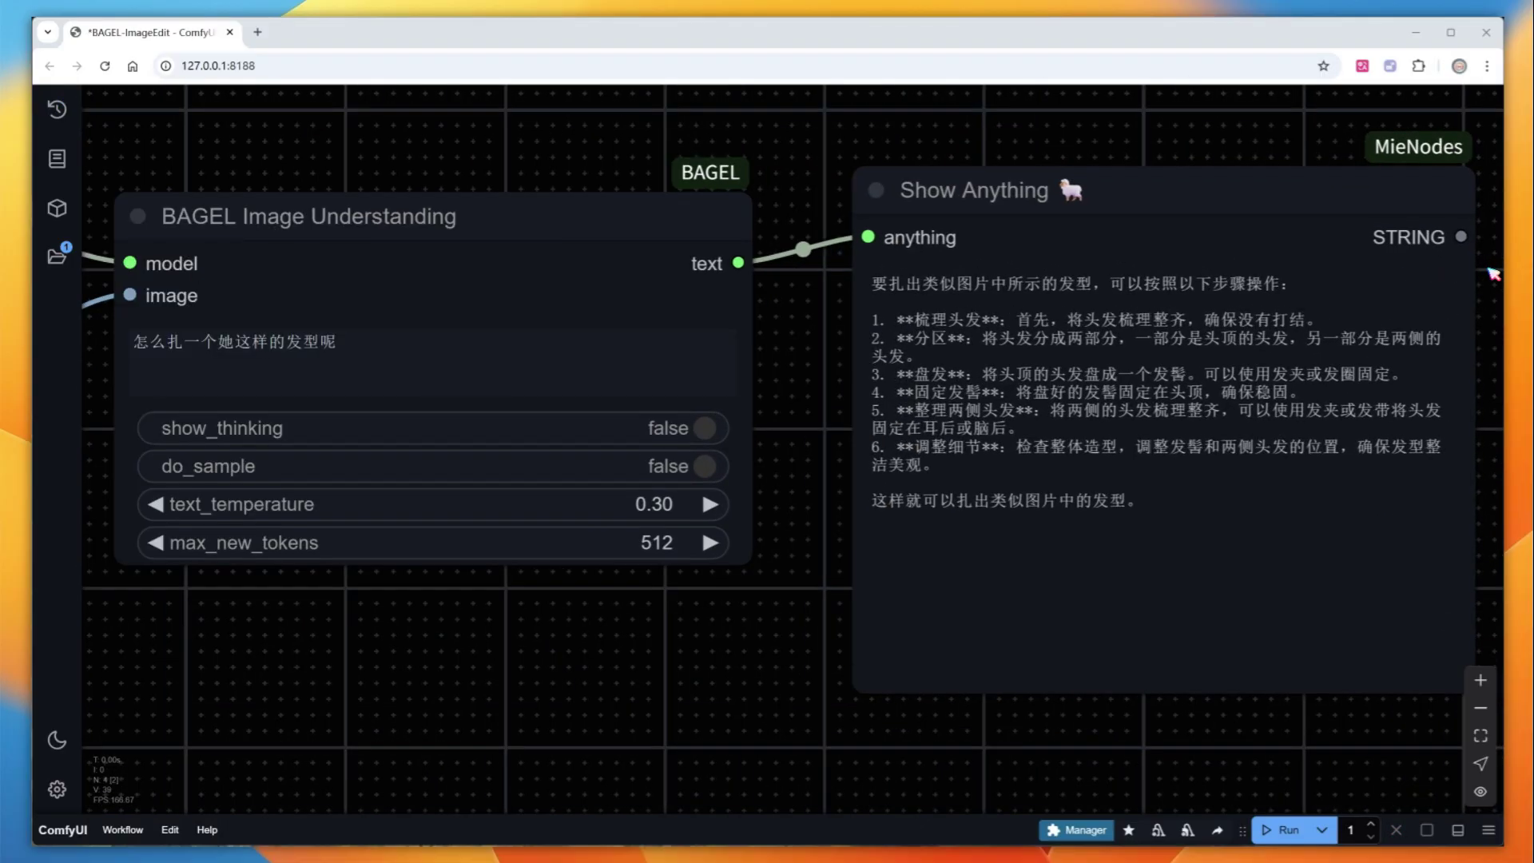